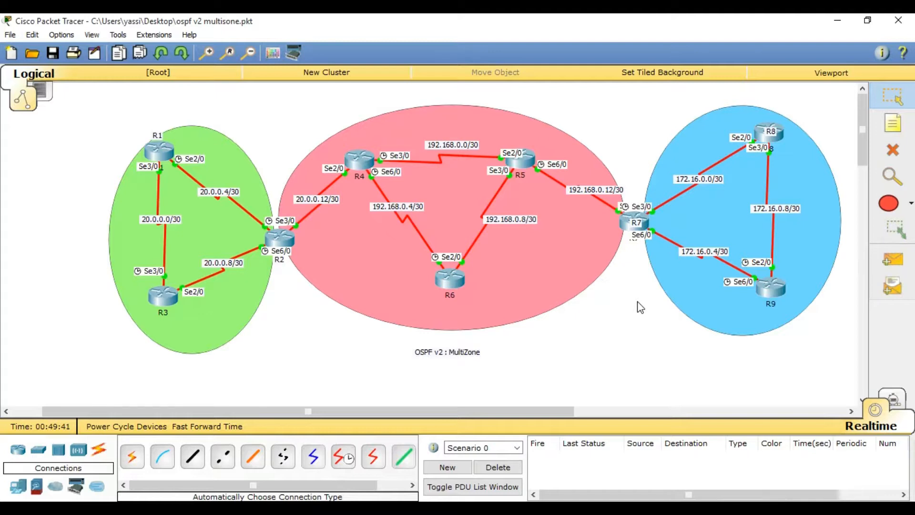
- Add a text note reading "zone 0" inside the upper edge of the pink ellipse
click(610, 322)
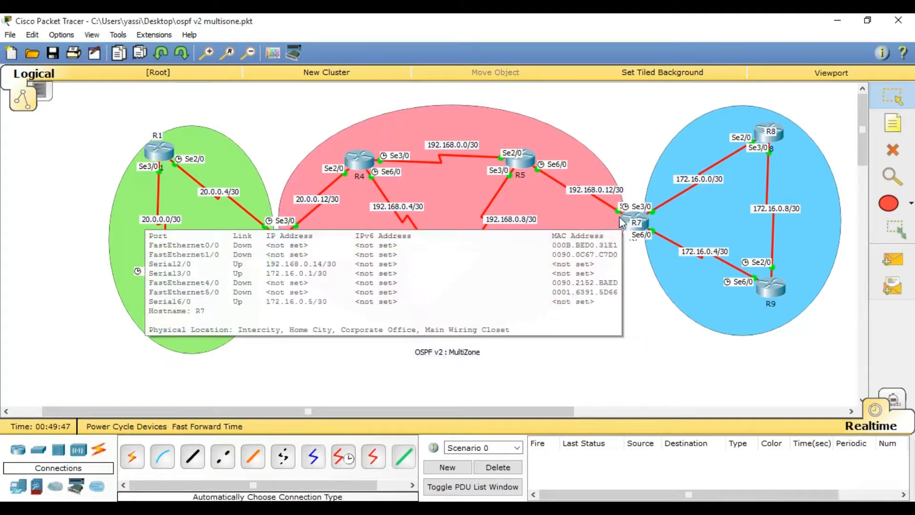
click(883, 123)
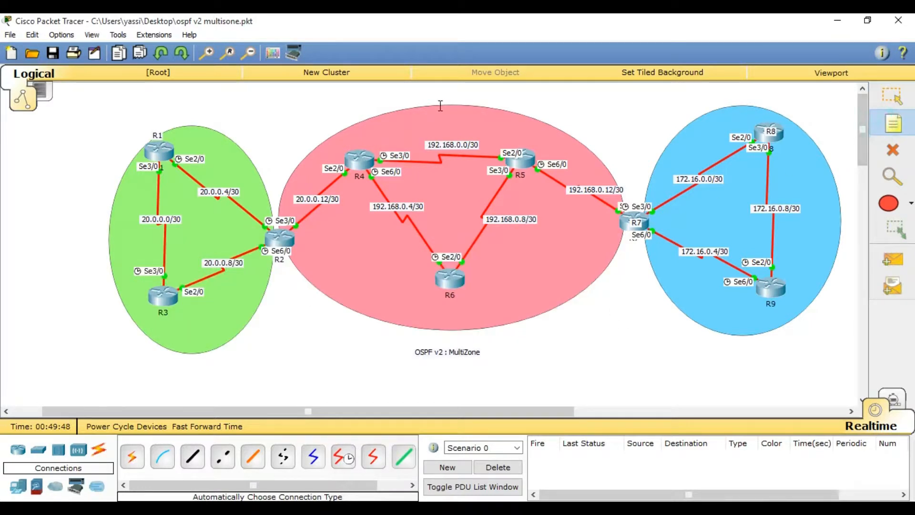
click(437, 105)
text(Zo)
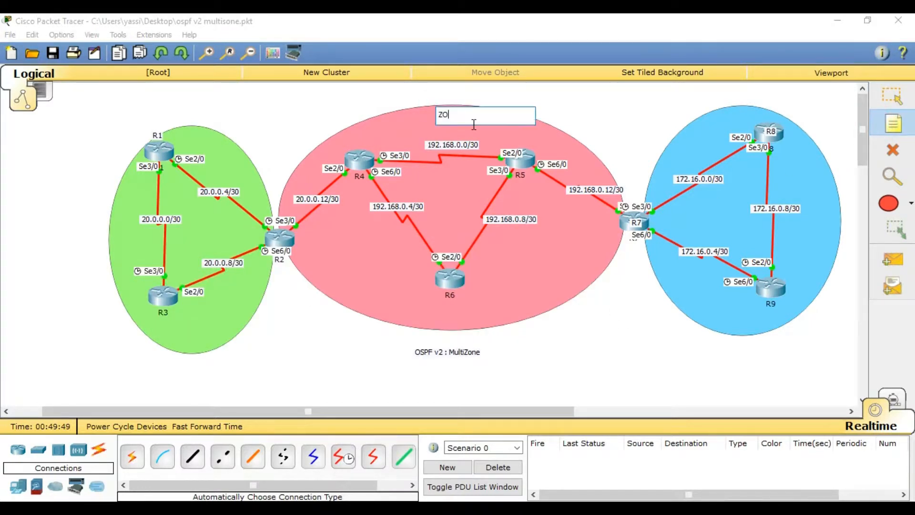
key(BackSpace)
text(one 0)
key(BackSpace)
key(BackSpace)
key(BackSpace)
key(BackSpace)
key(BackSpace)
key(BackSpace)
text(zon,e)
key(BackSpace)
key(BackSpace)
key(BackSpace)
key(BackSpace)
key(BackSpace)
text(area 0)
key(ctrl+a)
text(zone 0)
- Add text notes reading "zone1" at the top of the blue ellipse and "zone 2" at the top of the green ellipse
click(721, 110)
text(zone 1)
click(195, 123)
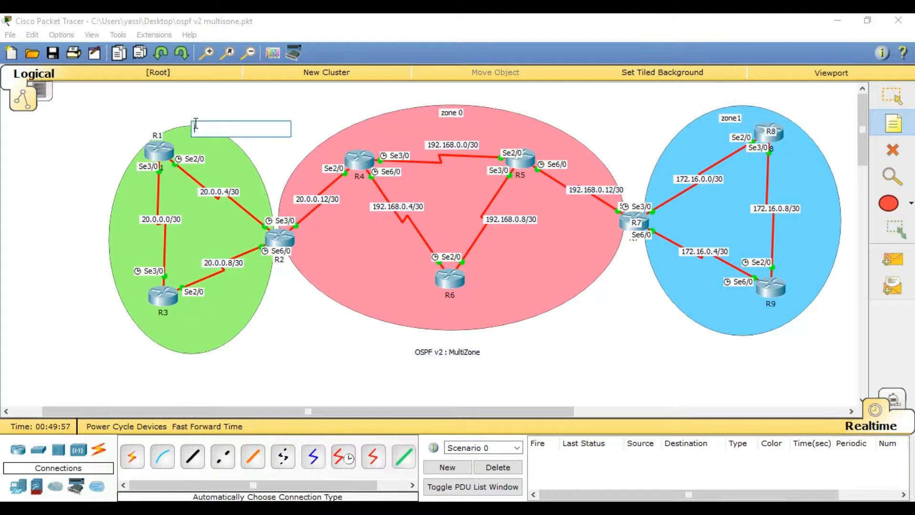
text(zone 2)
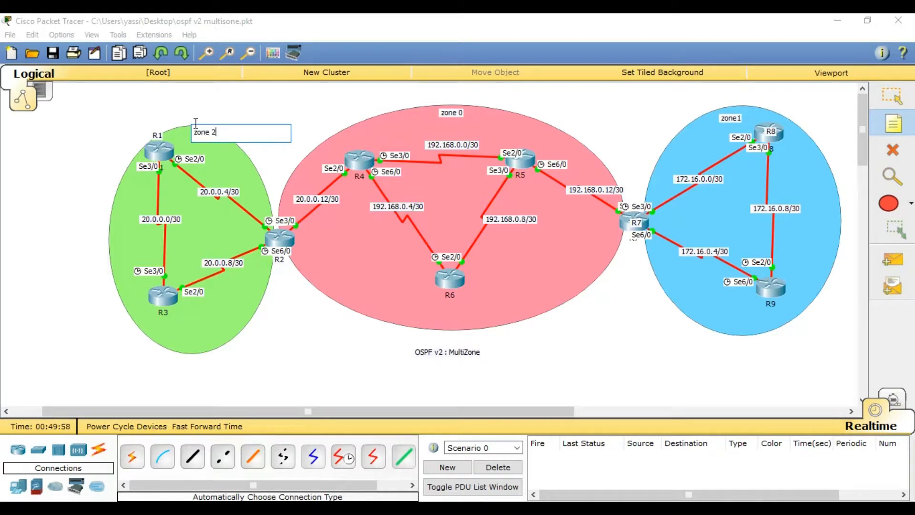
click(879, 98)
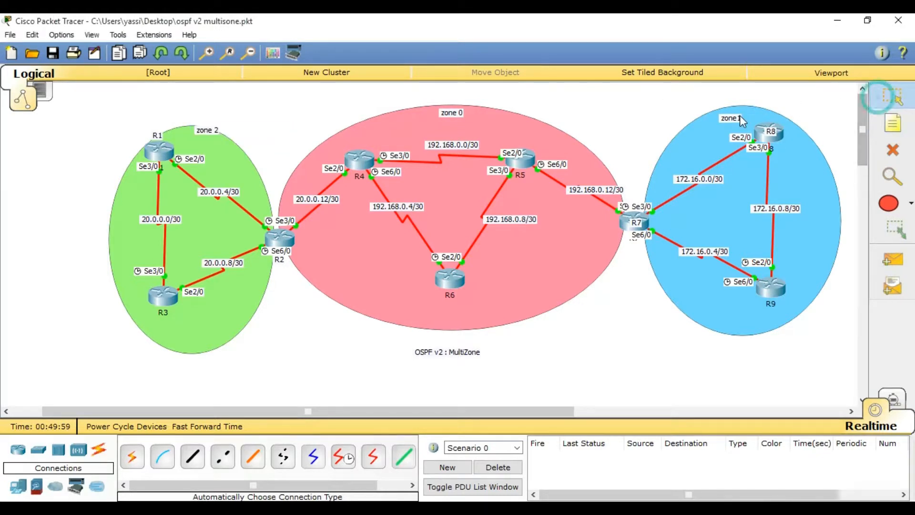
- Correct the blue ellipse's label to "zone 1" and move it slightly up and right, clear of R8's labels
double_click(739, 118)
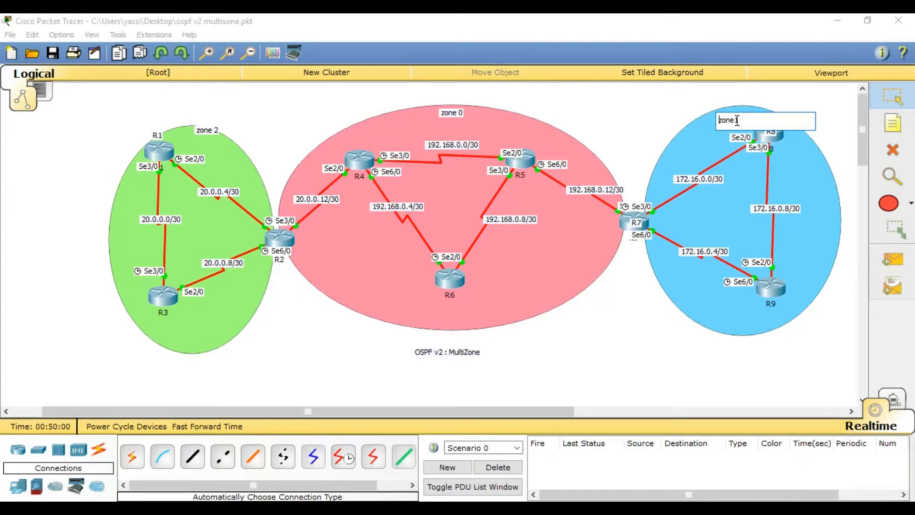
click(885, 98)
drag(731, 116, 752, 117)
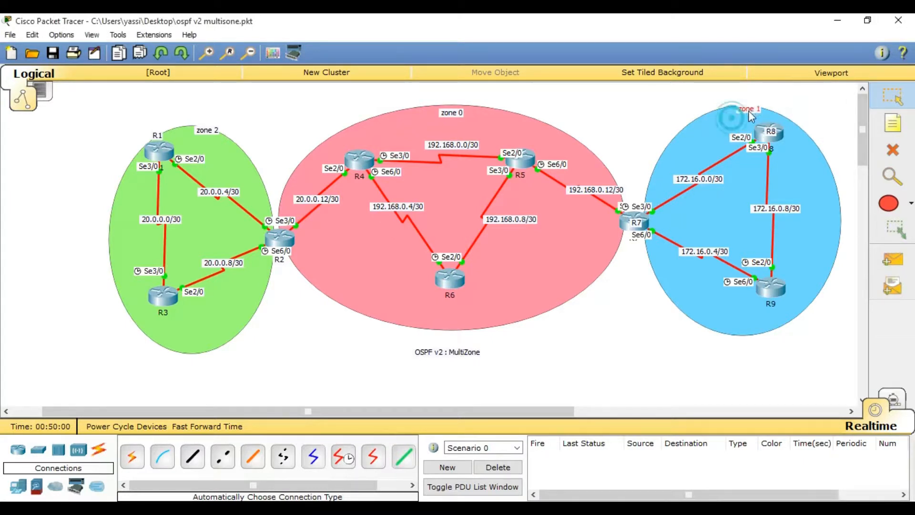
click(676, 110)
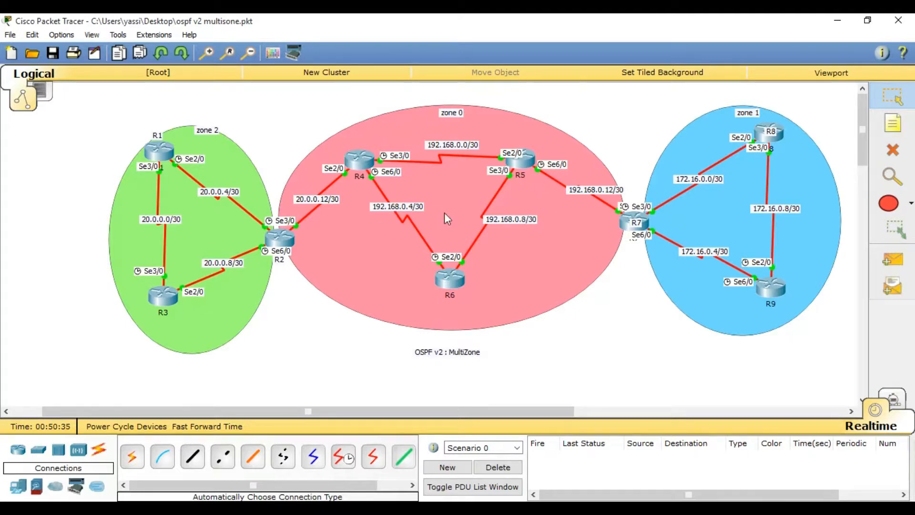
click(625, 124)
click(618, 105)
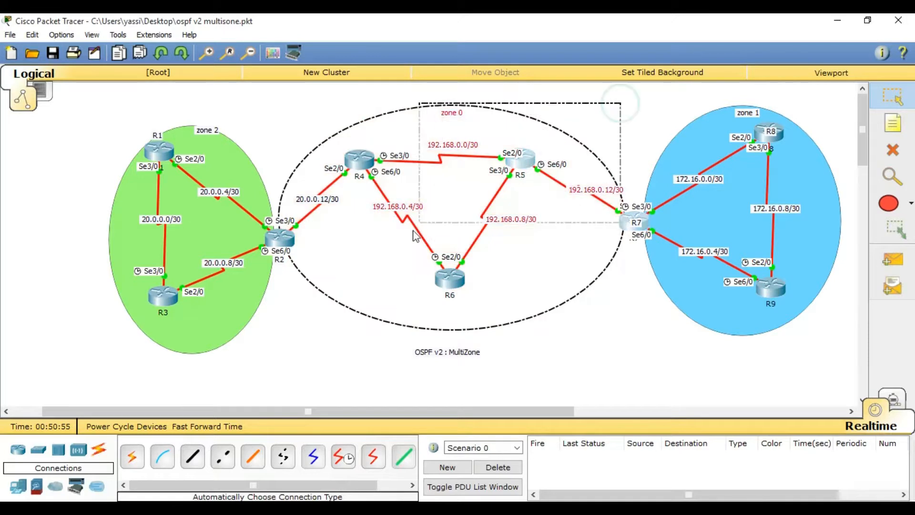
click(604, 117)
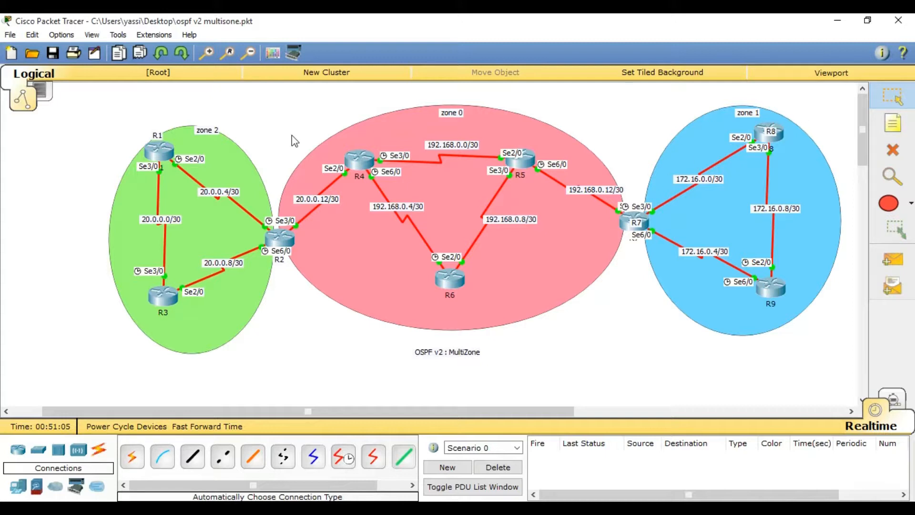
click(811, 112)
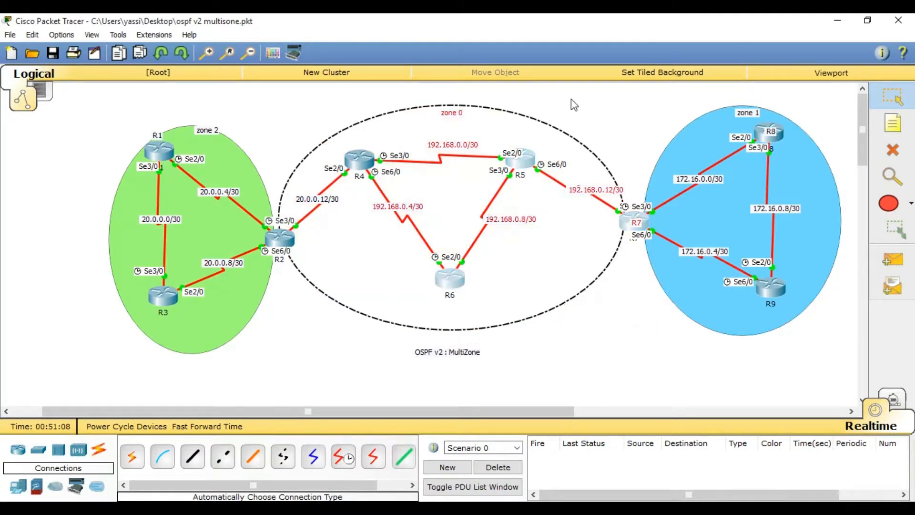
click(572, 101)
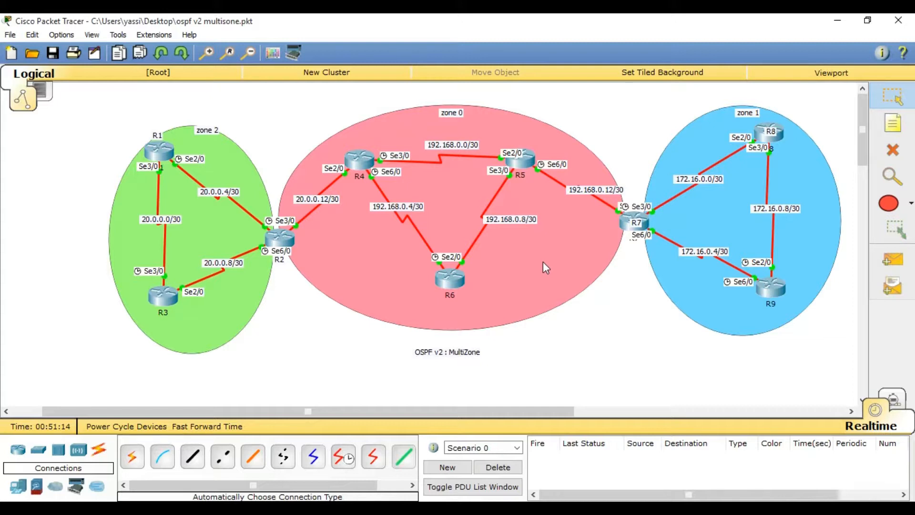
click(598, 115)
- Add a text note reading "Routeur Interne" below router R3
click(892, 132)
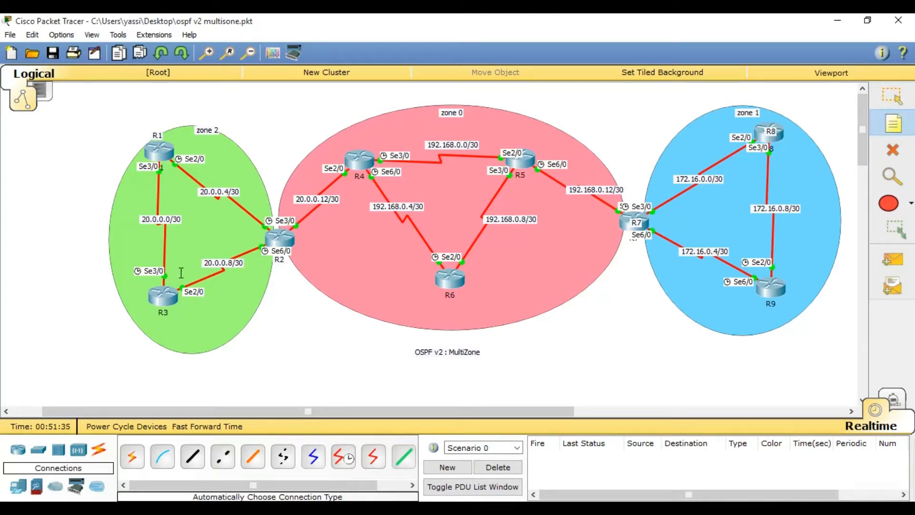
click(153, 322)
text(Rouyte)
key(ctrl+a)
text(Ro)
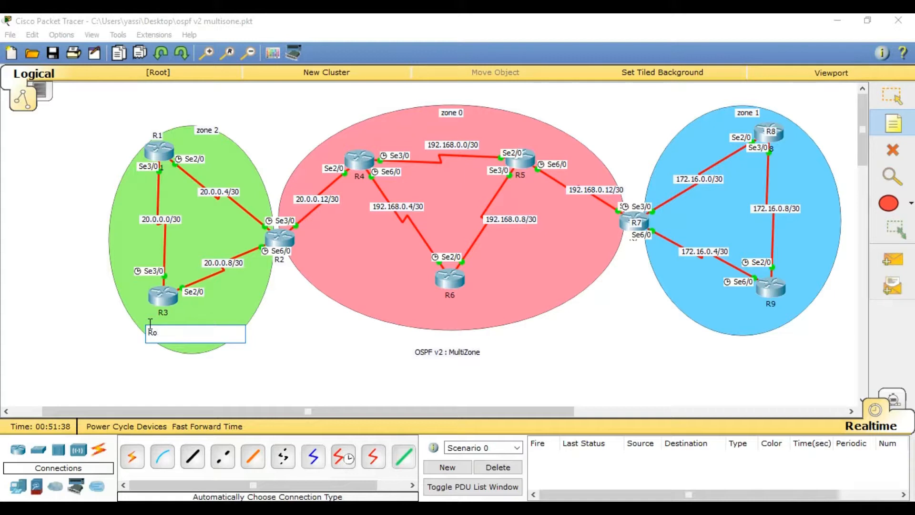
text(iuteur Interne)
- Copy the "Routeur Interne" text into new notes above R1, above R8 and below R9
triple_click(189, 330)
key(ctrl+c)
click(140, 119)
key(ctrl+v)
click(774, 105)
key(ctrl+v)
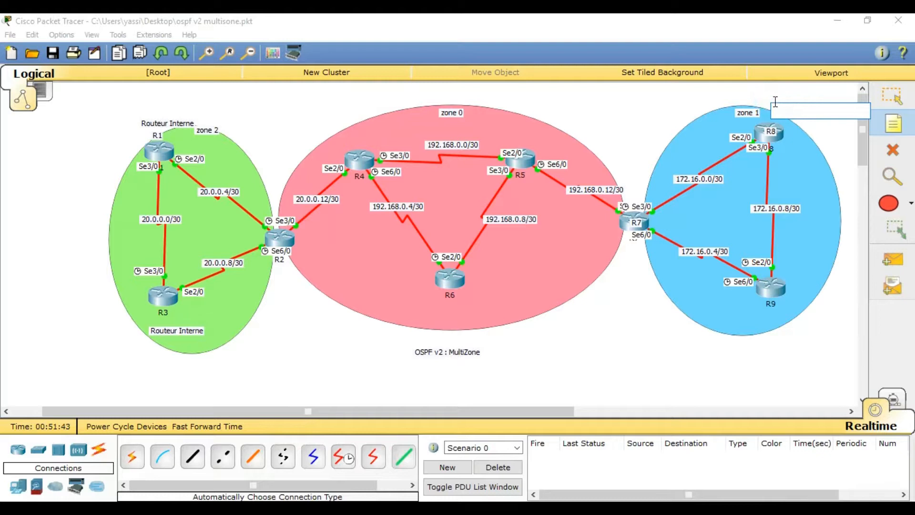
click(784, 309)
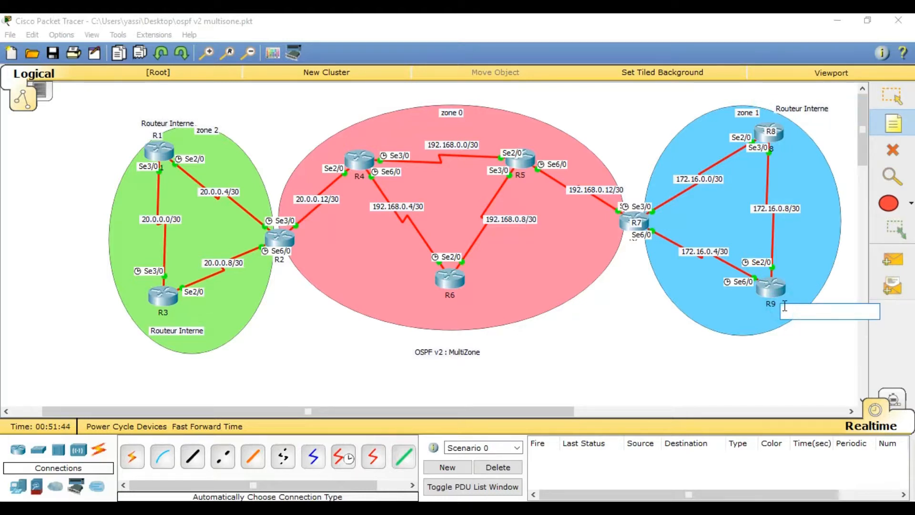
key(ctrl+v)
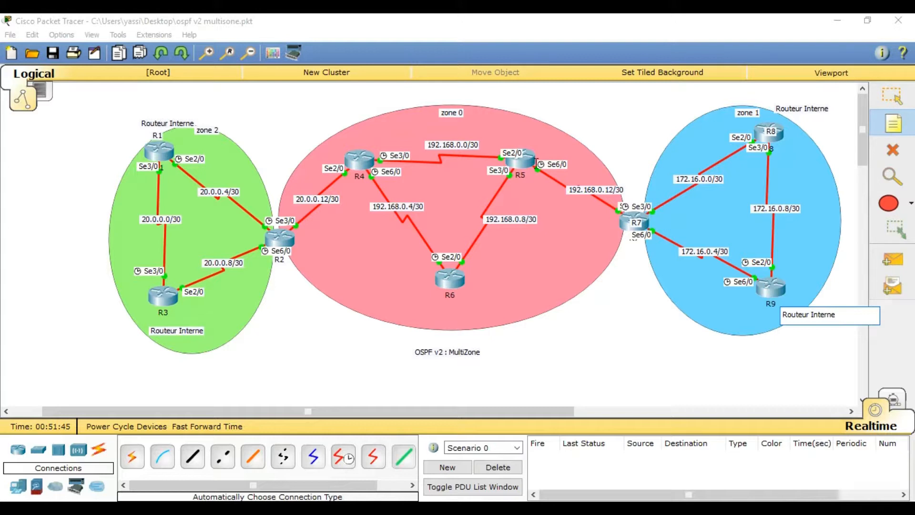
click(884, 98)
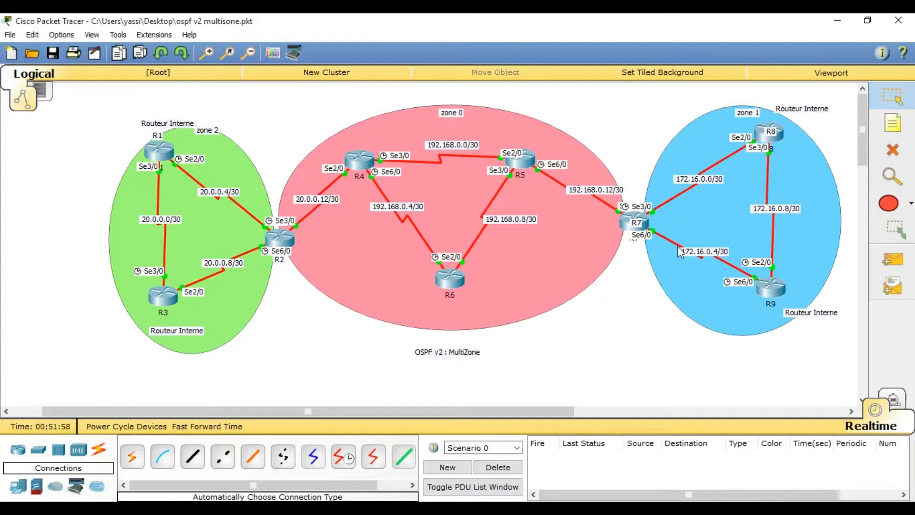
- Add a note reading "BIR ( BackBon Internal Router" above R5, copy its text, and shift the note slightly up and left
click(893, 123)
click(512, 136)
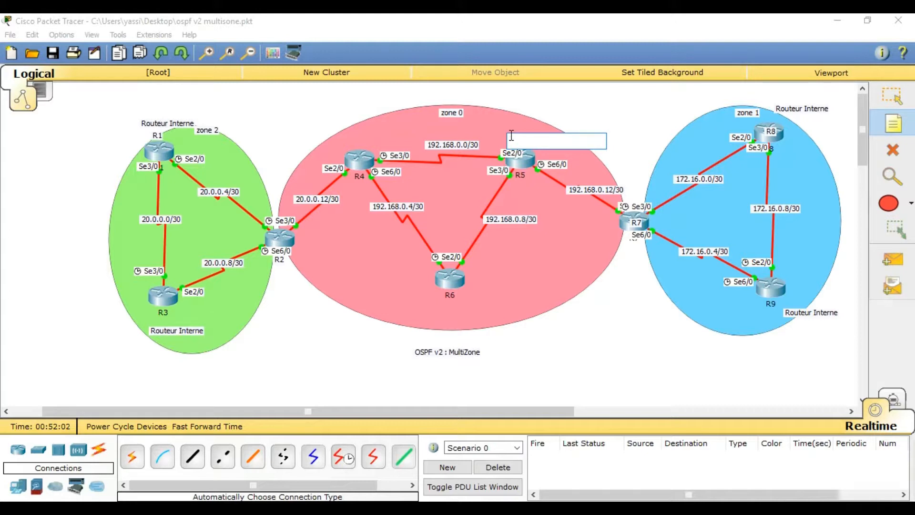
text(BIU)
key(BackSpace)
text(R ()
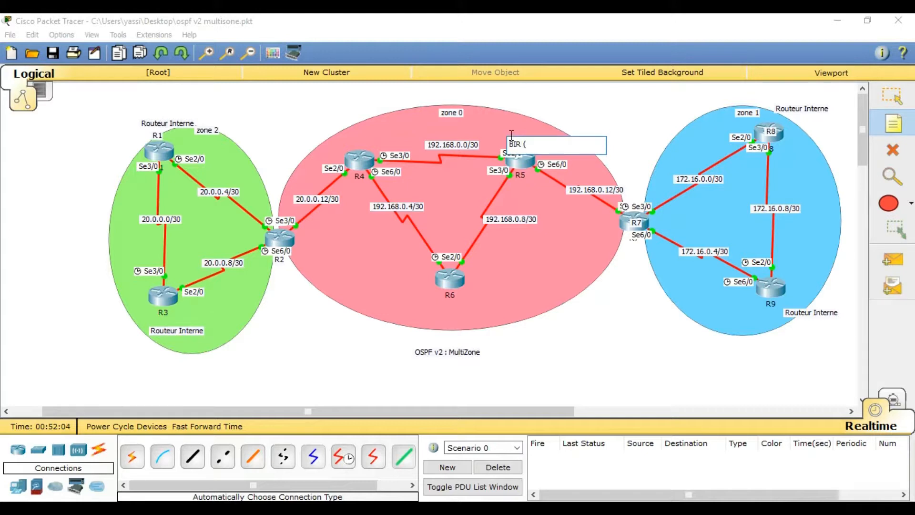
text( BackBon Internal Router)
key(ctrl+a)
key(ctrl+c)
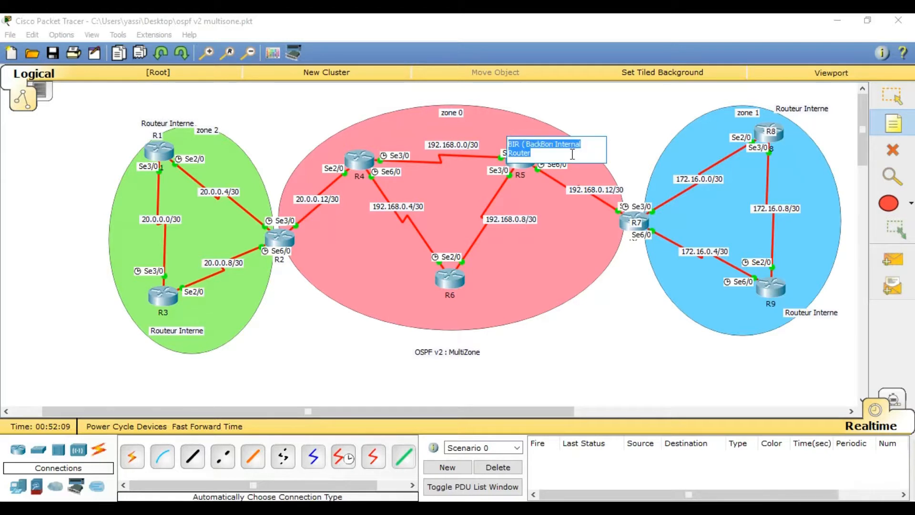
click(875, 97)
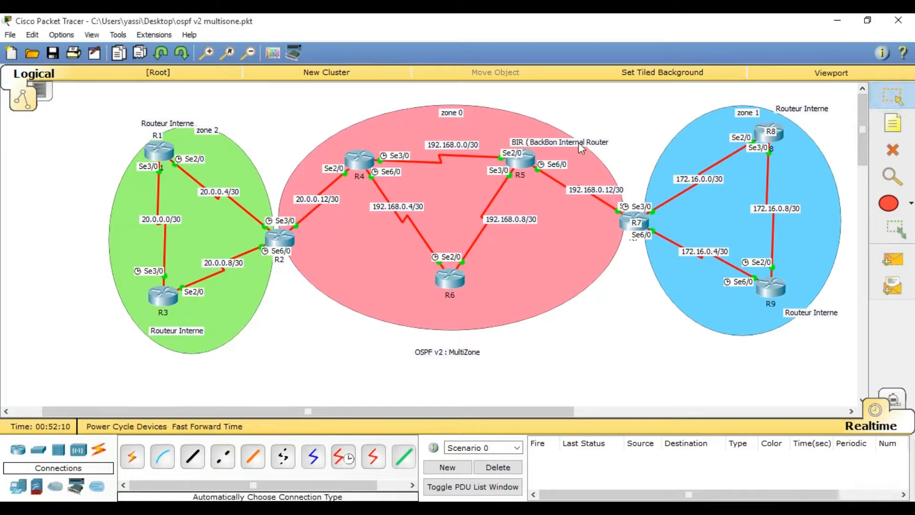
- Paste the copied BIR text into new notes below R6 and above R4
click(893, 123)
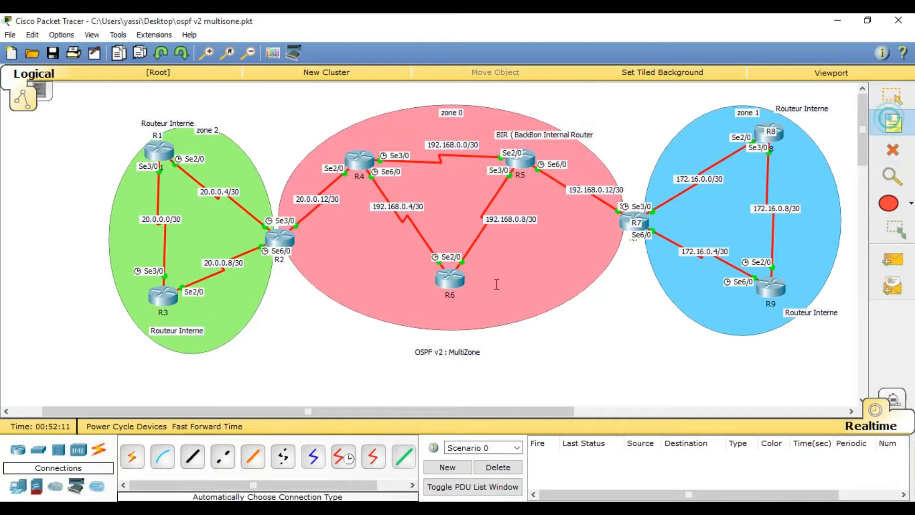
click(427, 308)
key(ctrl+v)
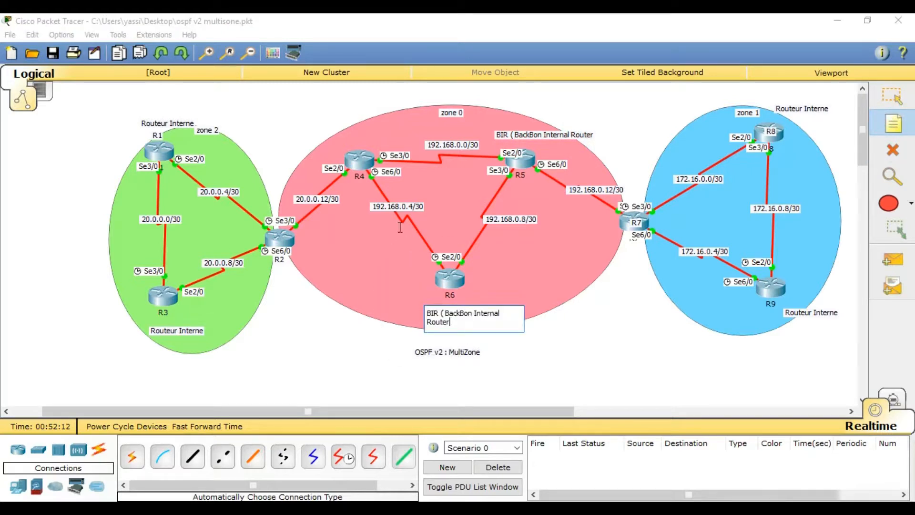
click(320, 139)
key(ctrl+v)
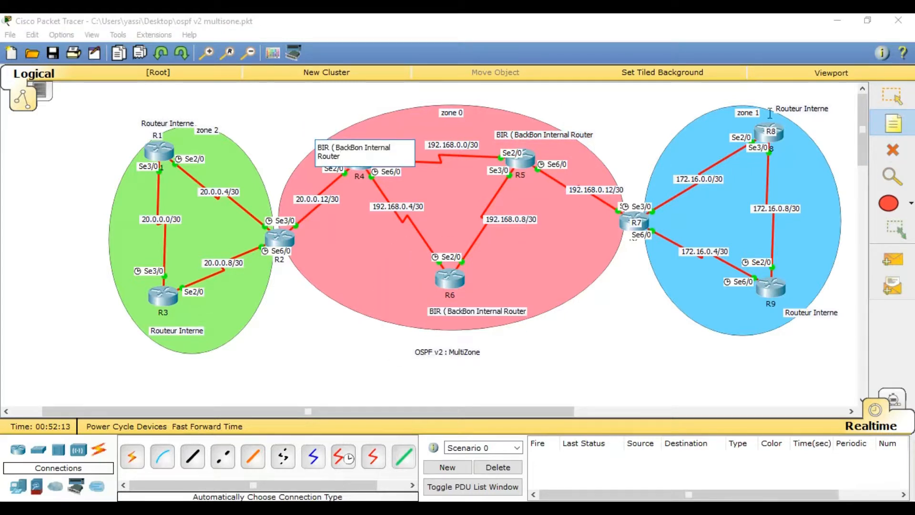
- Shift the BIR notes at R6 and R4 left so each sits centred on its router without covering interface labels
click(878, 98)
drag(510, 316, 487, 312)
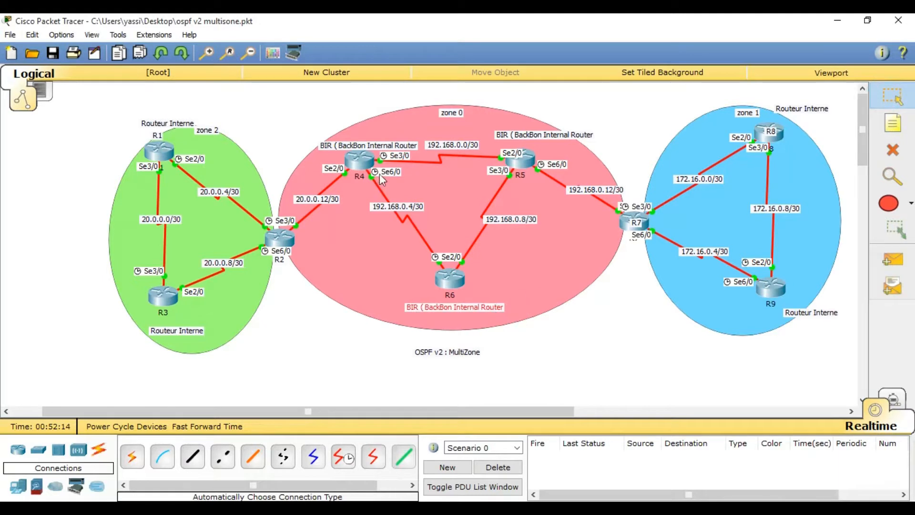
drag(383, 147, 361, 138)
click(657, 327)
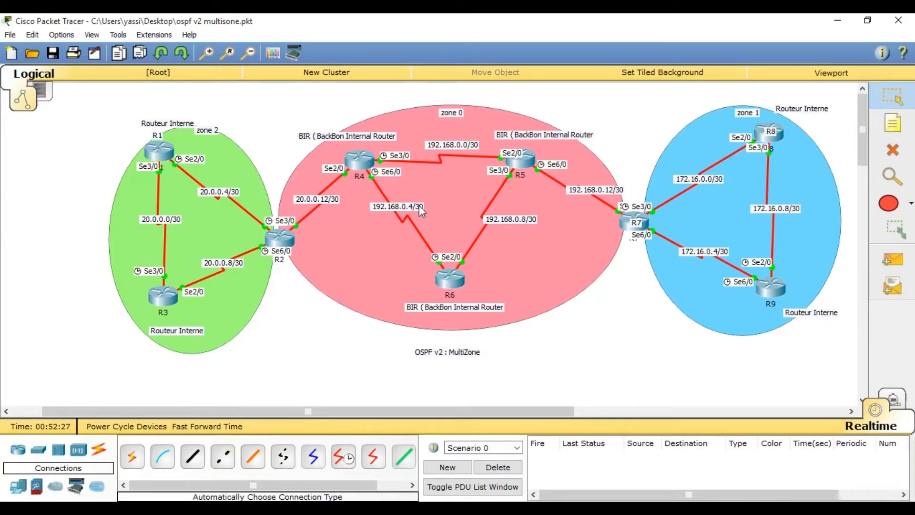
- Add a text note reading "ABR (Area Borther Router )" below router R2
click(893, 123)
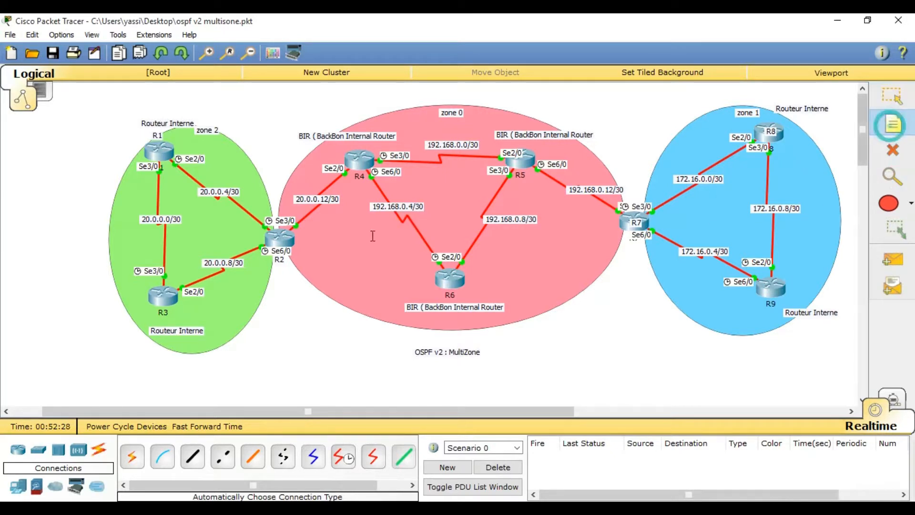
click(266, 274)
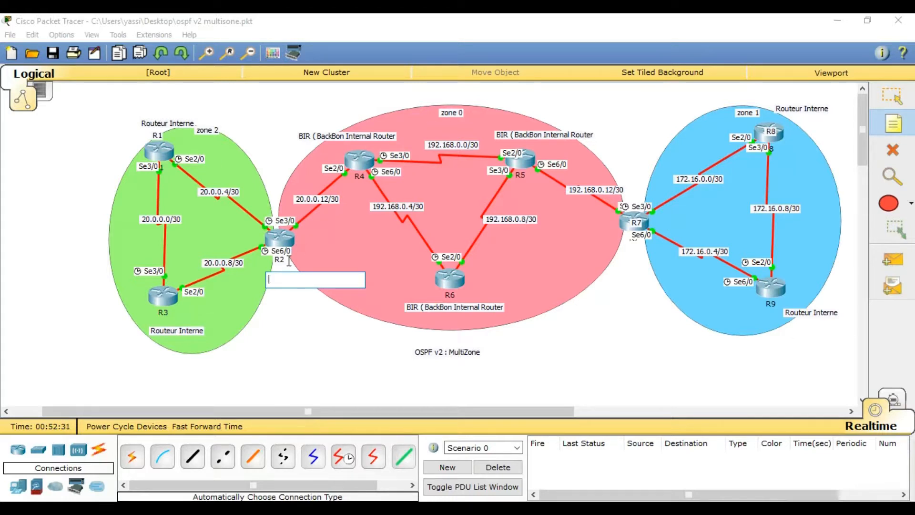
text(ABR)
text( ())
text(A)
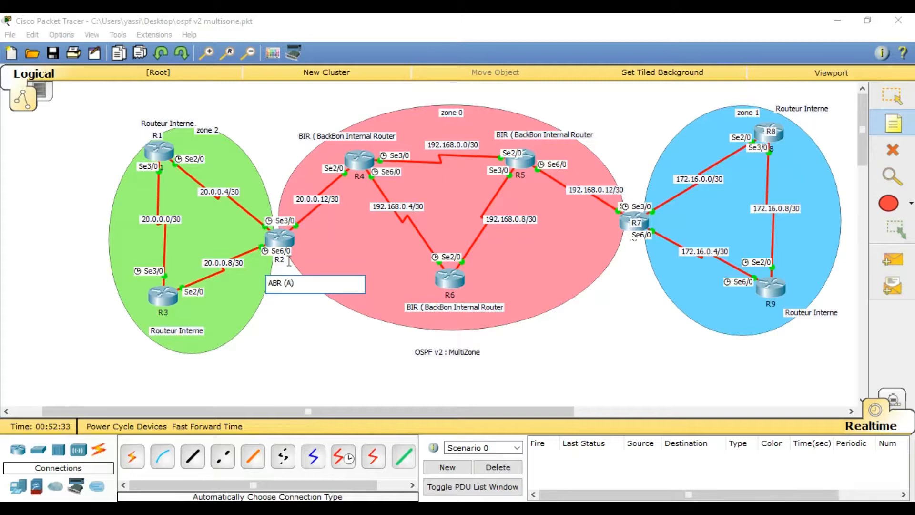
text(rea Borther Router)
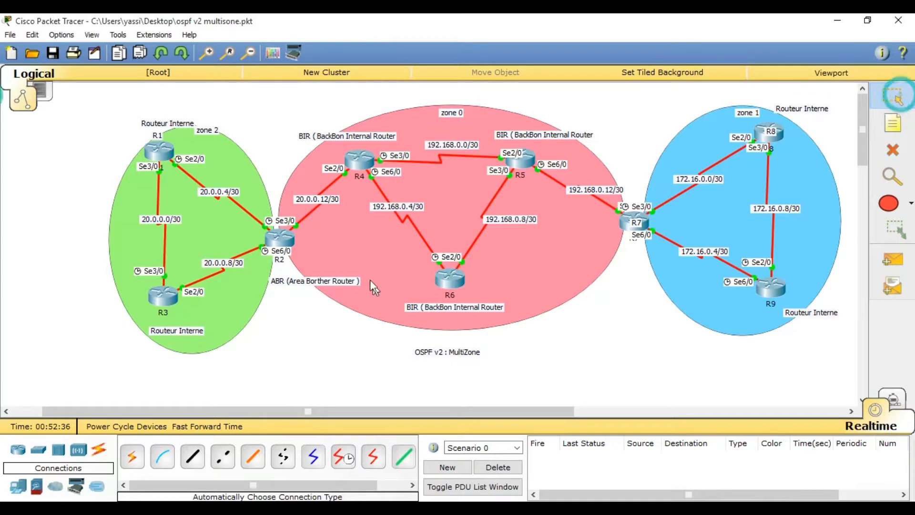
click(305, 282)
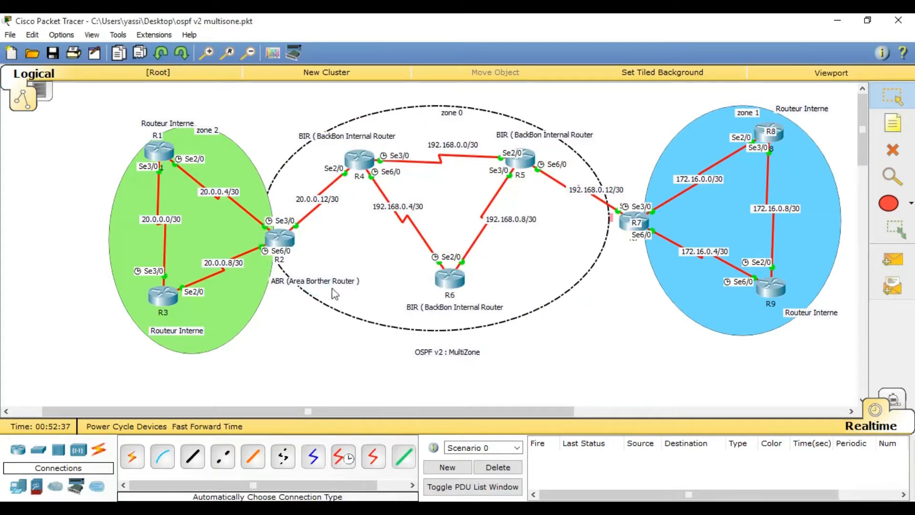
click(370, 306)
drag(381, 310, 387, 311)
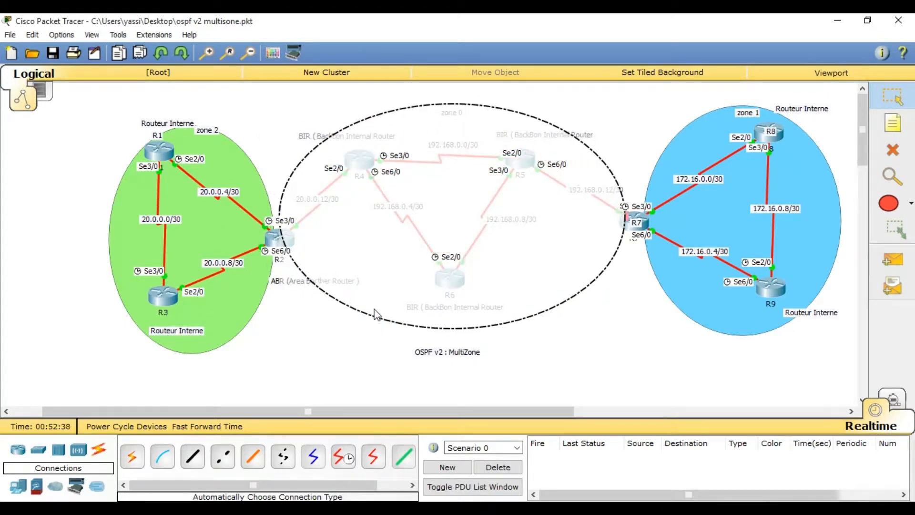
click(311, 351)
- Shift the ABR note slightly up and left so it sits just below R2, and copy its text
click(298, 282)
double_click(305, 272)
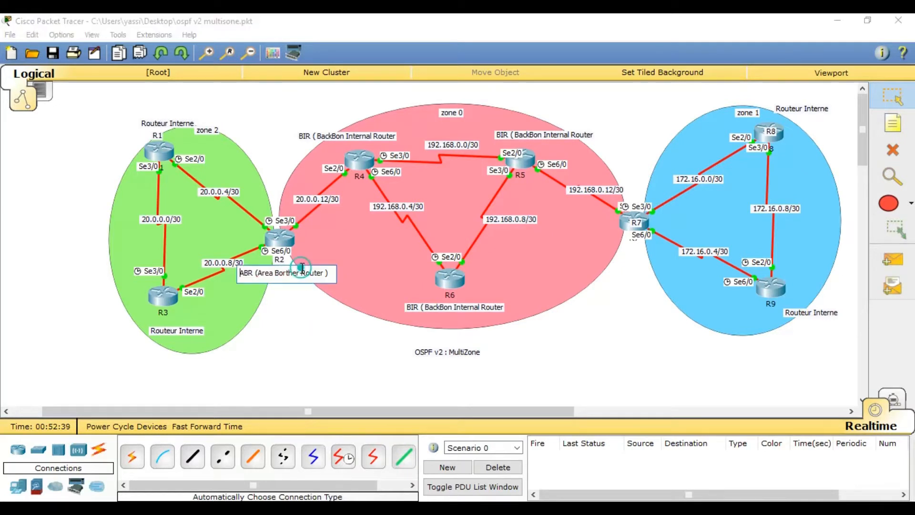
key(ctrl+a)
key(ctrl+c)
key(Delete)
key(Escape)
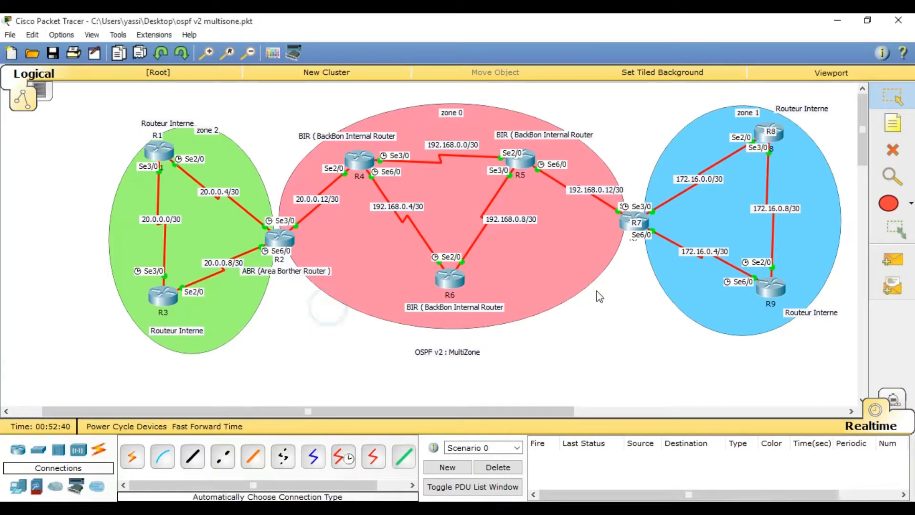
- Paste the copied ABR text into a new note below R7 and shift it left beneath the router
click(893, 123)
click(607, 258)
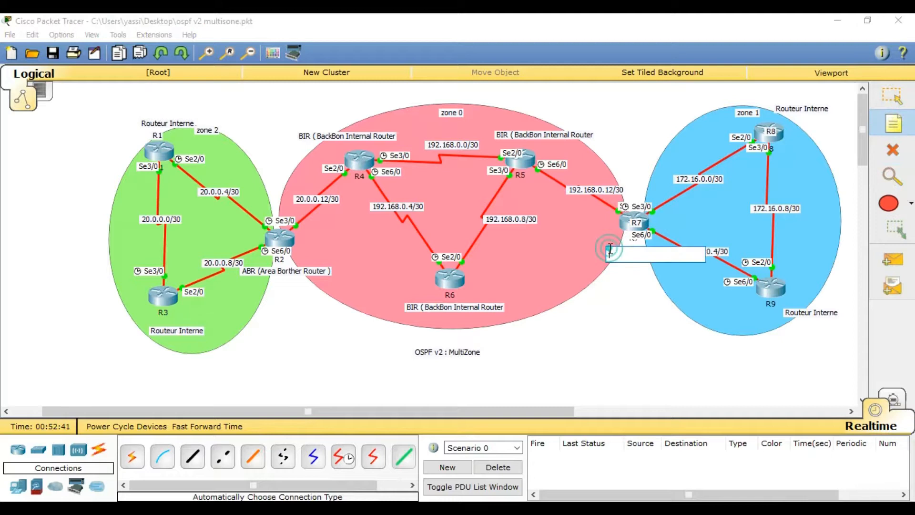
key(ctrl+v)
click(895, 101)
drag(668, 262, 653, 258)
click(650, 303)
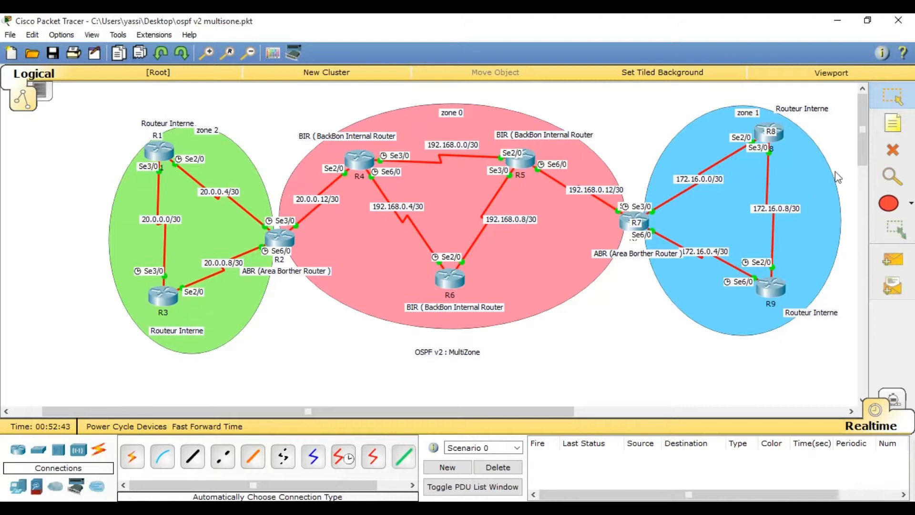
- Add a note reading "ASBR ( Autonooms System Borther Router)" in the blank area below zones 0 and 1
click(893, 123)
click(588, 343)
text(ASBr )
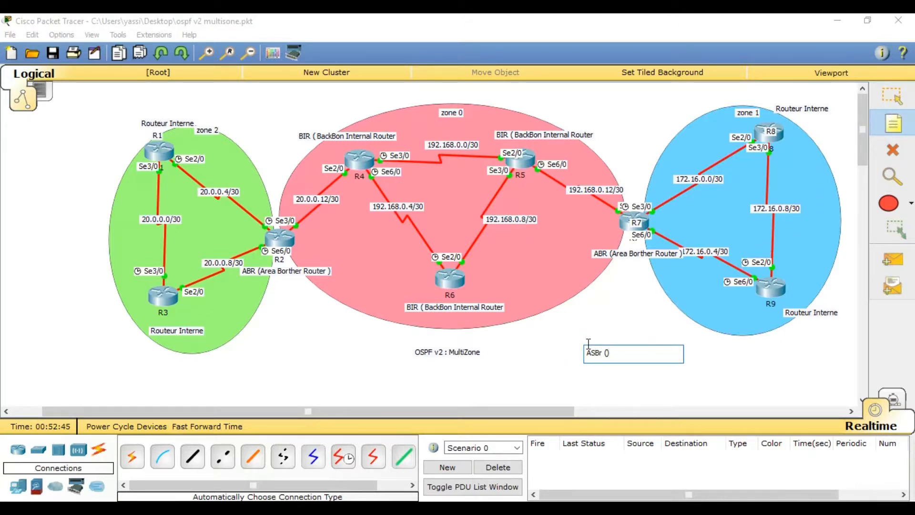
text(( Autonooms System Borther Router)
click(601, 353)
key(BackSpace)
text(R)
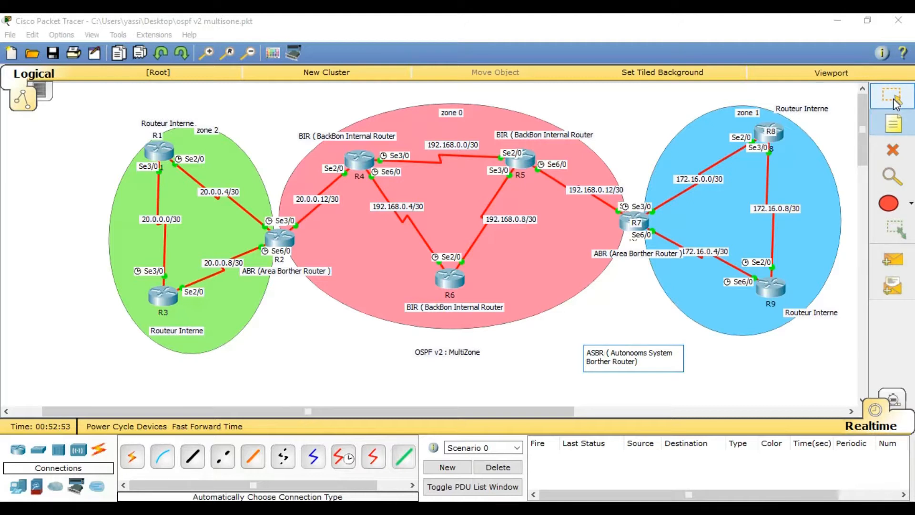
click(896, 101)
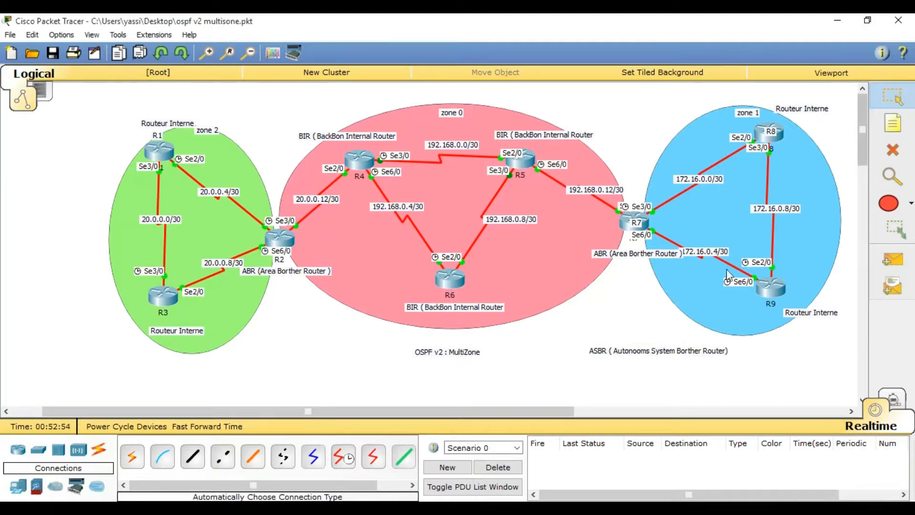
- Place a 1941 router in the blank area beside the ASBR note
click(508, 345)
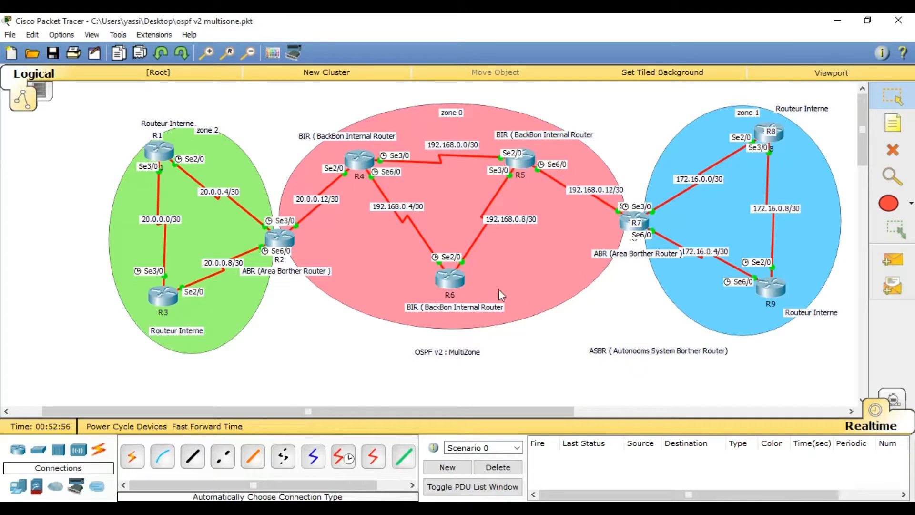
click(555, 336)
click(19, 449)
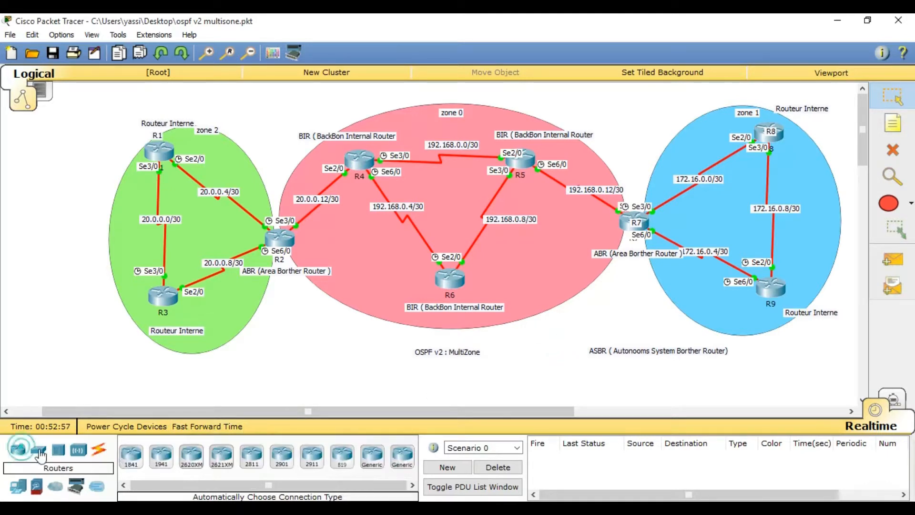
click(161, 456)
click(560, 338)
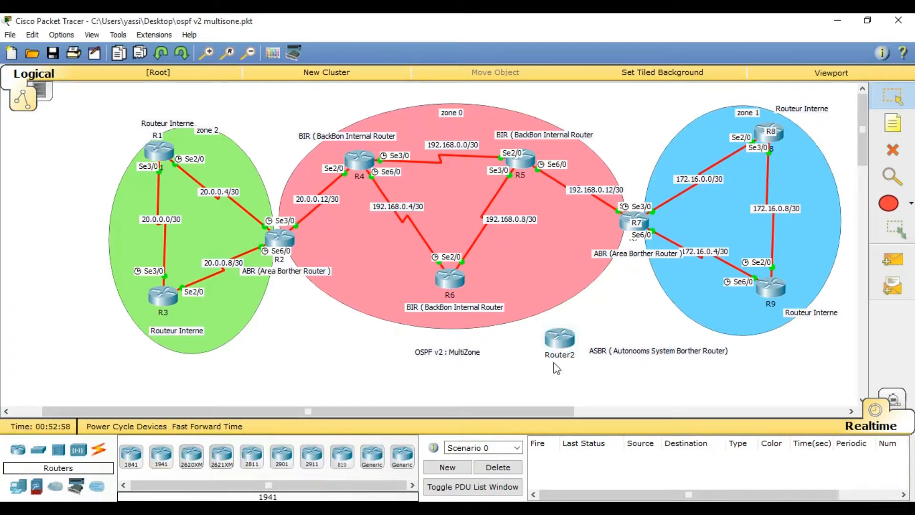
drag(592, 328, 573, 355)
click(581, 369)
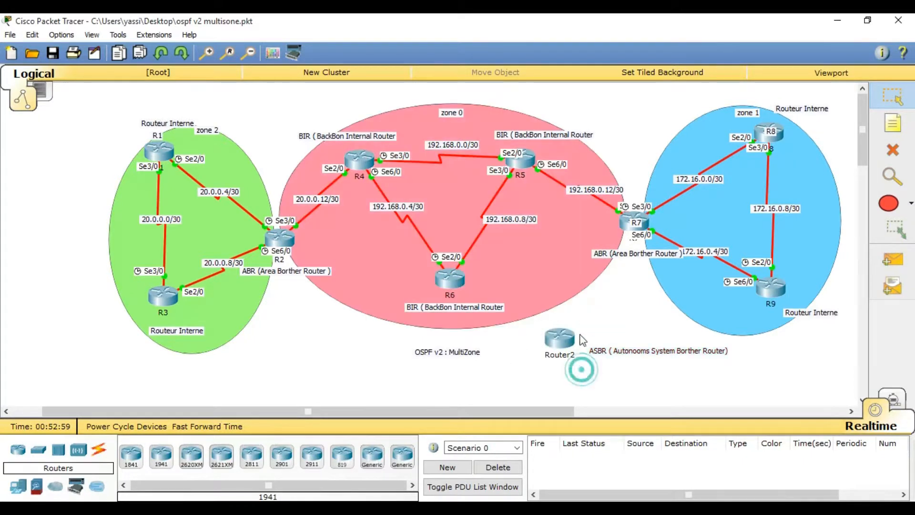
- Draw a small light-blue ellipse next to the new 1941 router and add a RIP note on it
click(898, 209)
drag(569, 324, 600, 387)
click(892, 122)
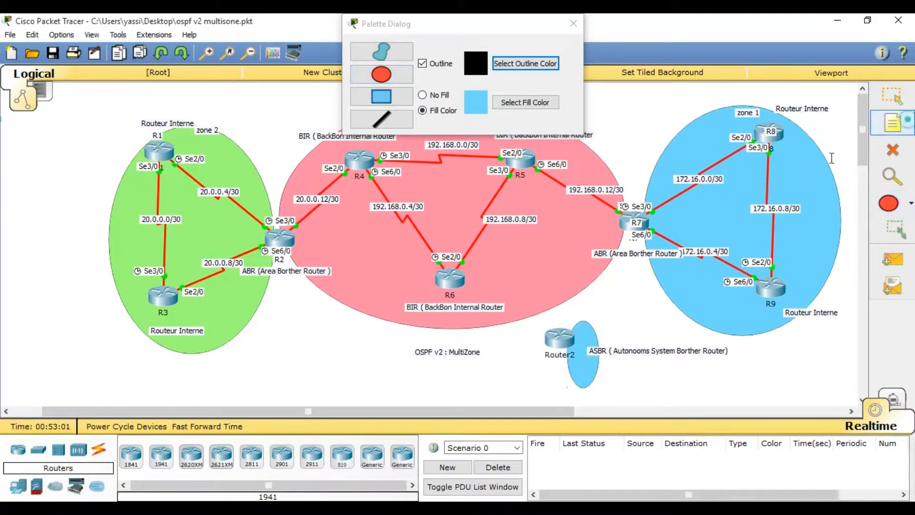
click(574, 377)
text(RO)
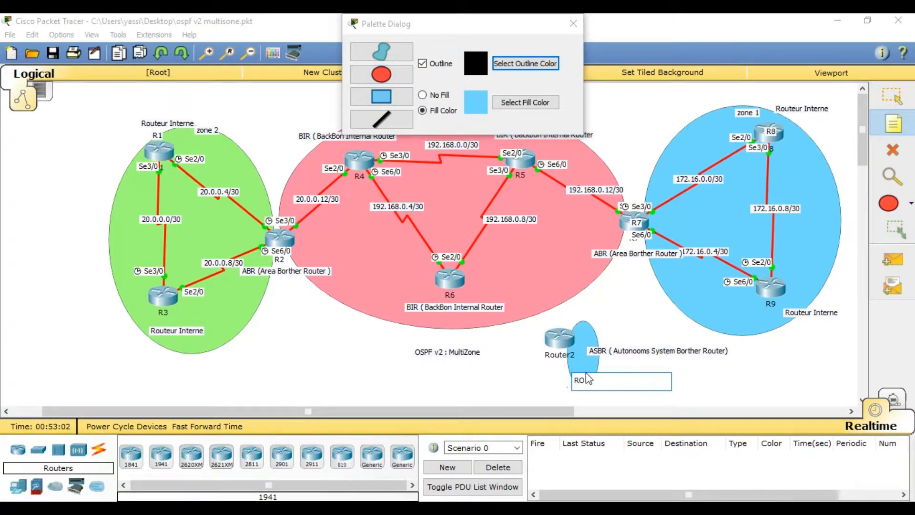
text(IP)
click(890, 106)
- Delete the added 1941 router, the small blue ellipse and its RIP note
click(893, 150)
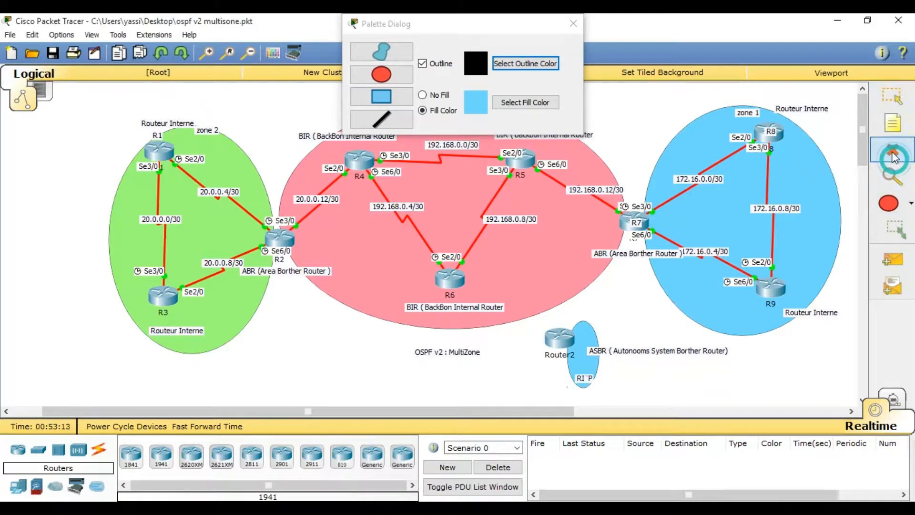
click(574, 24)
click(559, 339)
click(584, 358)
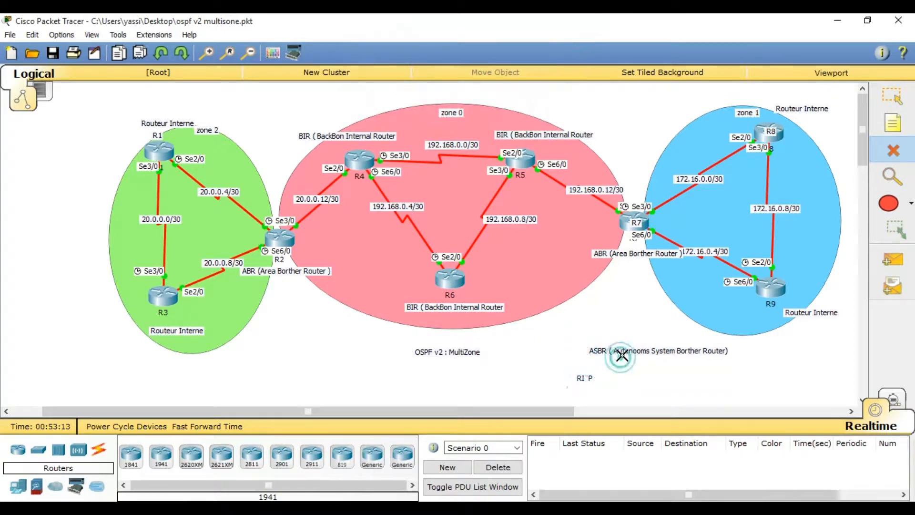
click(584, 377)
- Move the ASBR note slightly up and left, and raise R8's "Routeur Interne" note above the zone 1 ellipse
click(891, 97)
drag(668, 356, 626, 343)
click(630, 390)
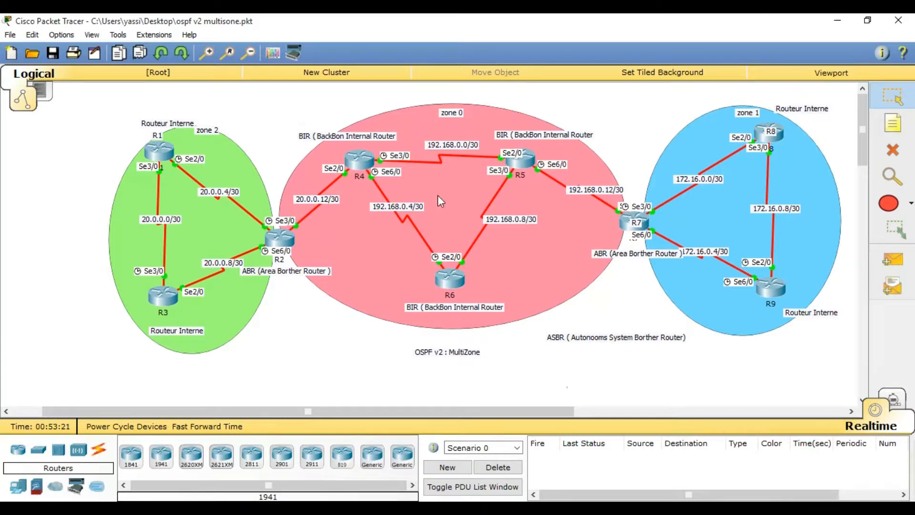
click(638, 125)
drag(822, 109, 815, 97)
click(832, 123)
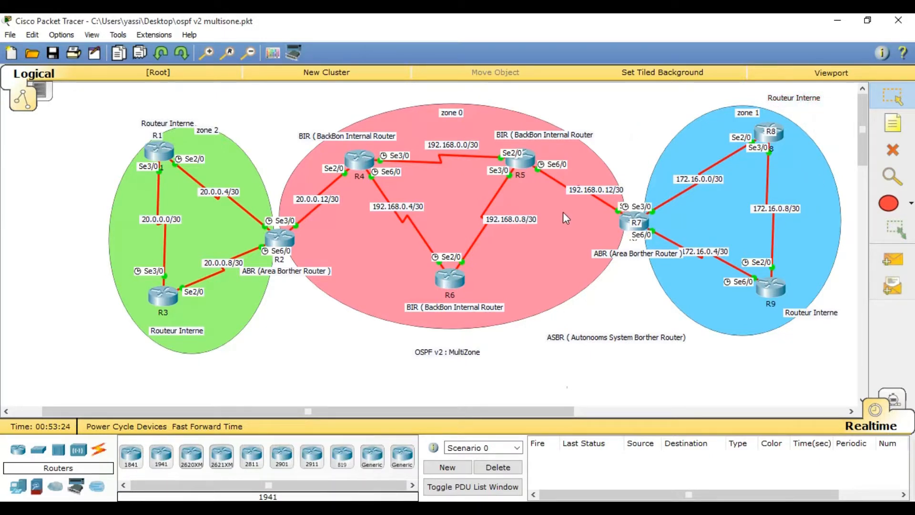
- Open R1's command line, enter privileged mode with en, and enter global configuration mode with conf t
click(159, 151)
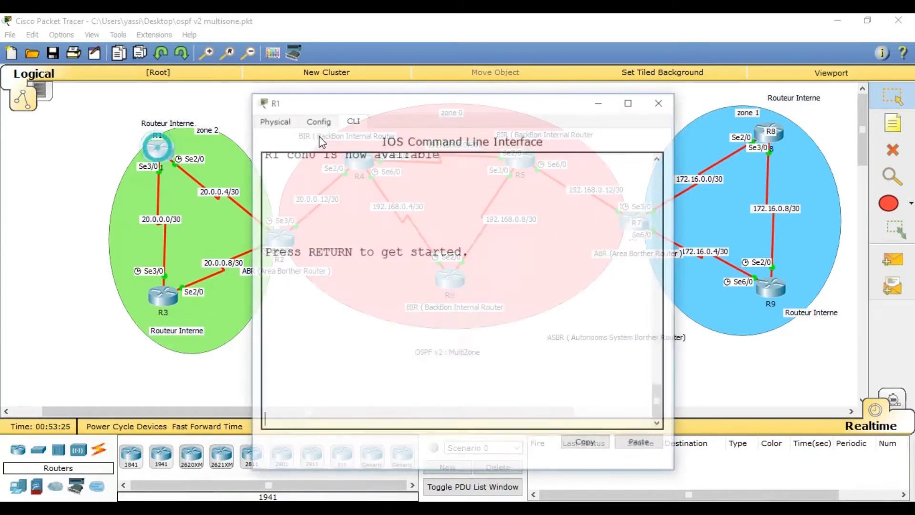
drag(332, 100, 471, 63)
click(508, 191)
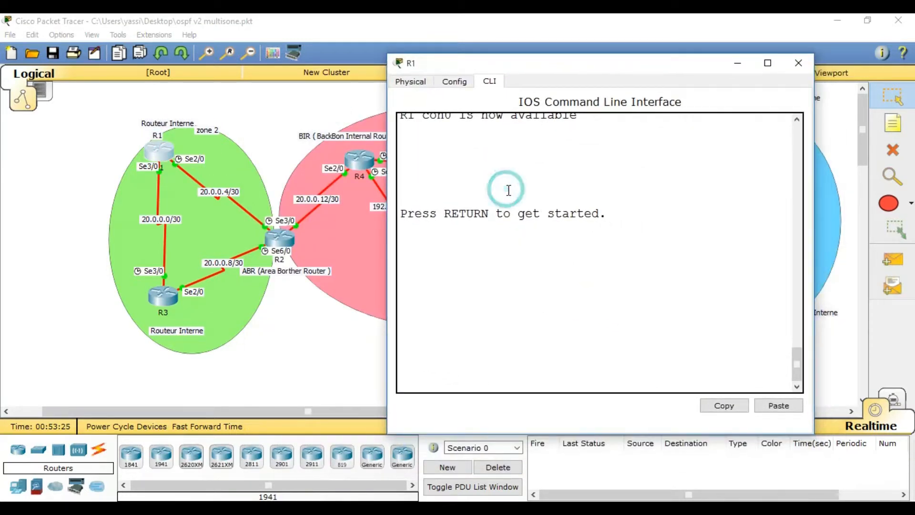
key(Return)
text(en)
key(Return)
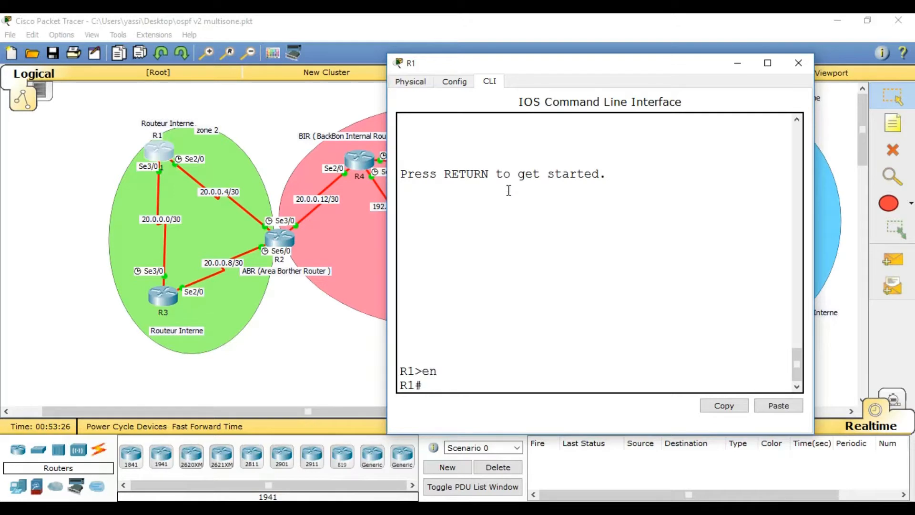
text(conf t)
key(Return)
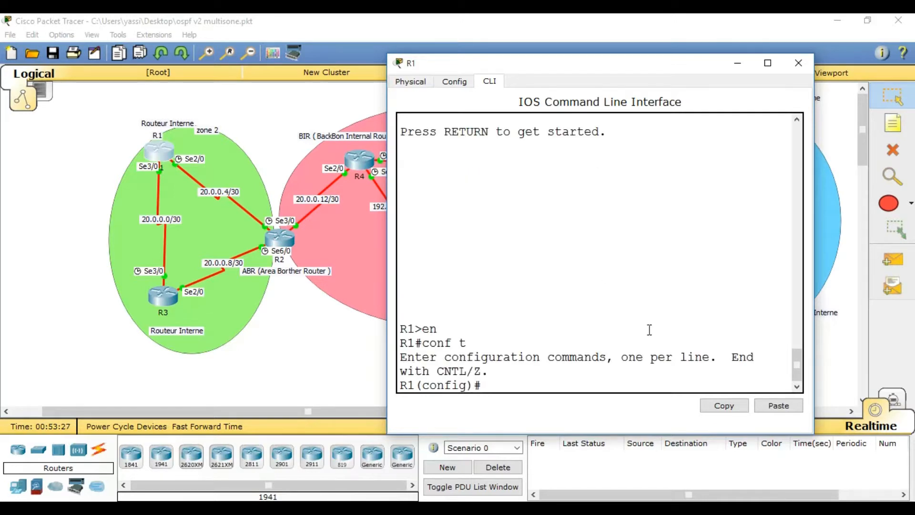
click(762, 508)
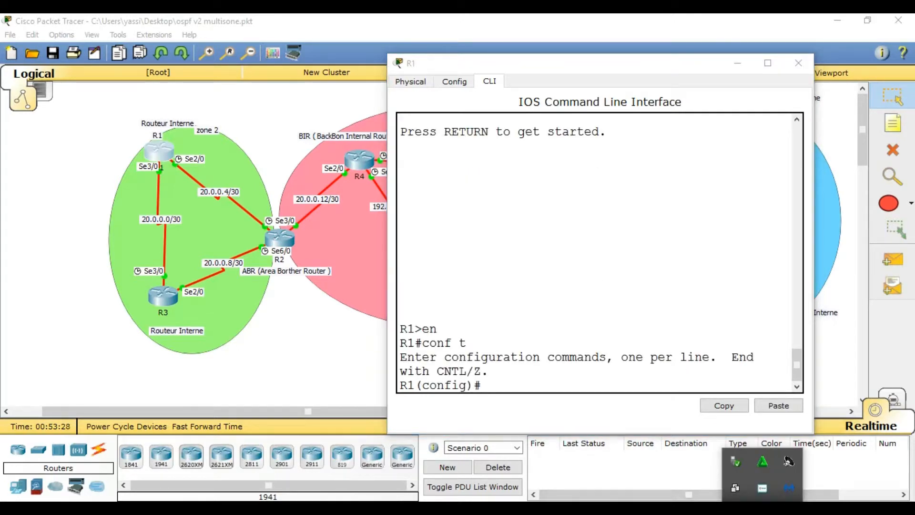
click(622, 381)
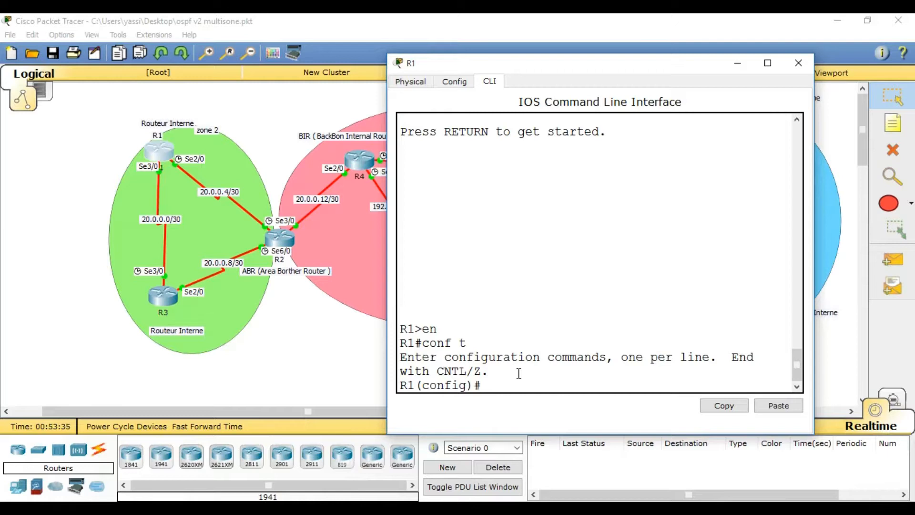
- Start OSPF process 1 on R1 with router ospf 1
text(ou)
key(Tab)
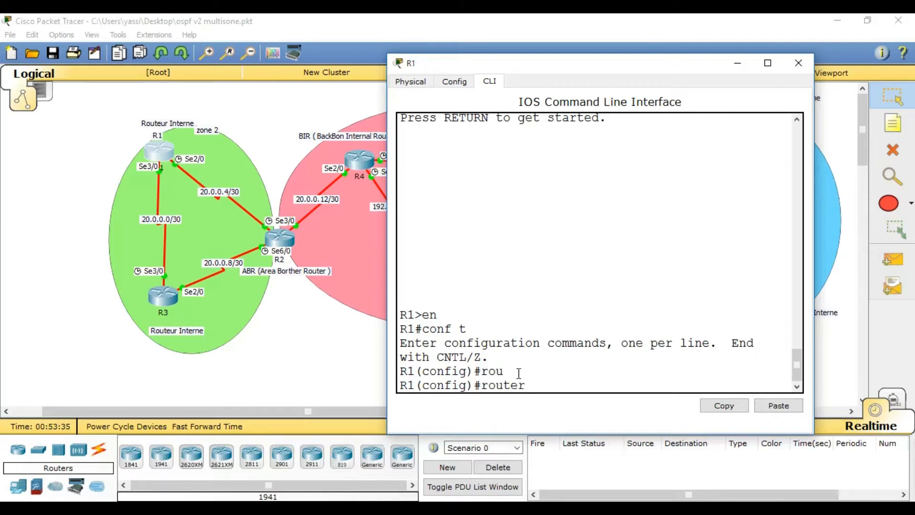
text(ospf 1)
key(Tab)
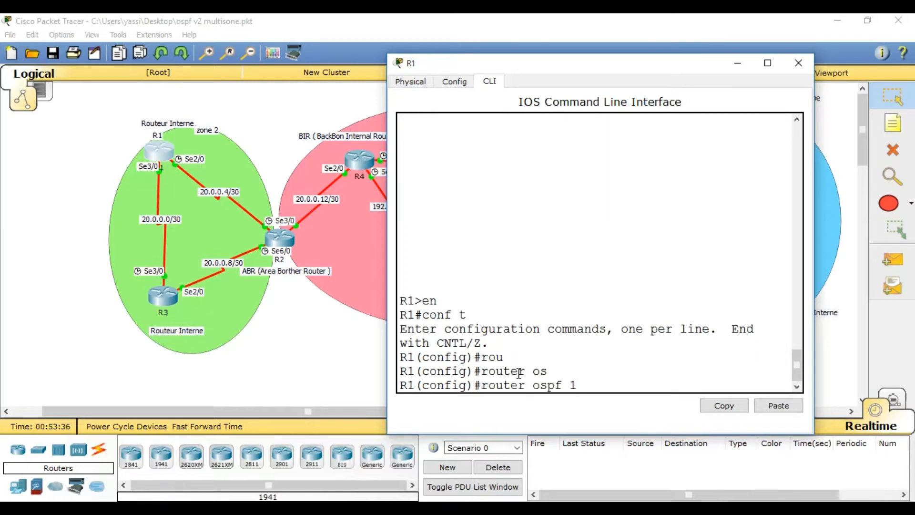
text(1)
key(Return)
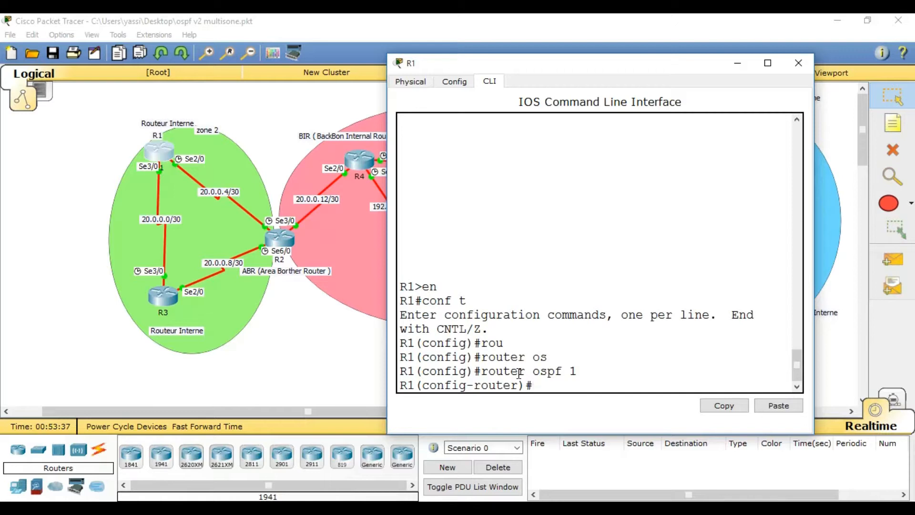
- Add network 0.0.0.0 255.255.255.255 area 2 to R1's OSPF process and save the configuration with do wr
text(net)
key(Tab)
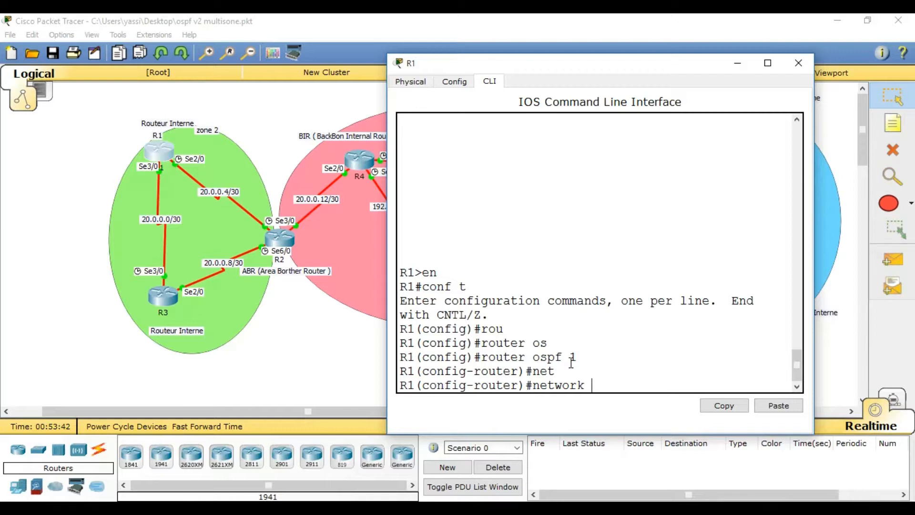
text(0.0.0.0)
text(255.255.255)
text(.125)
key(BackSpace)
key(BackSpace)
key(BackSpace)
text(255)
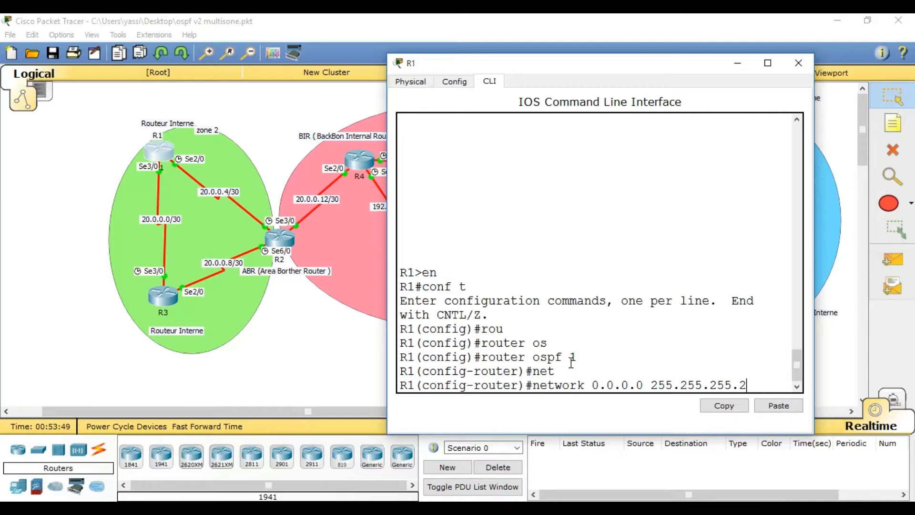
text( ar)
key(Tab)
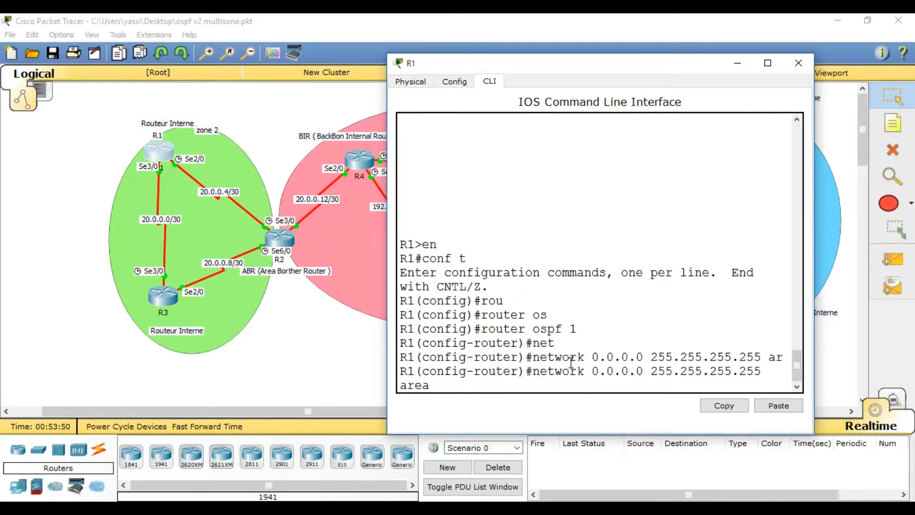
text(2)
key(Return)
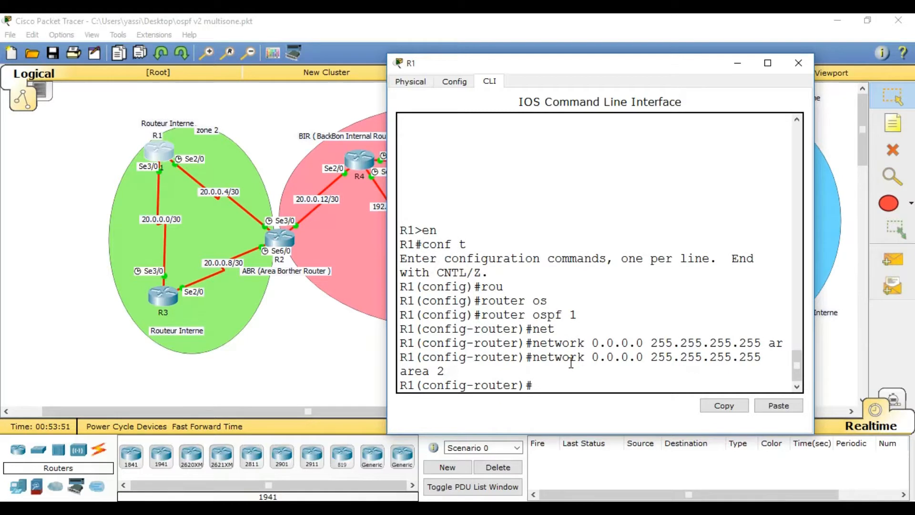
text(do wr)
key(Return)
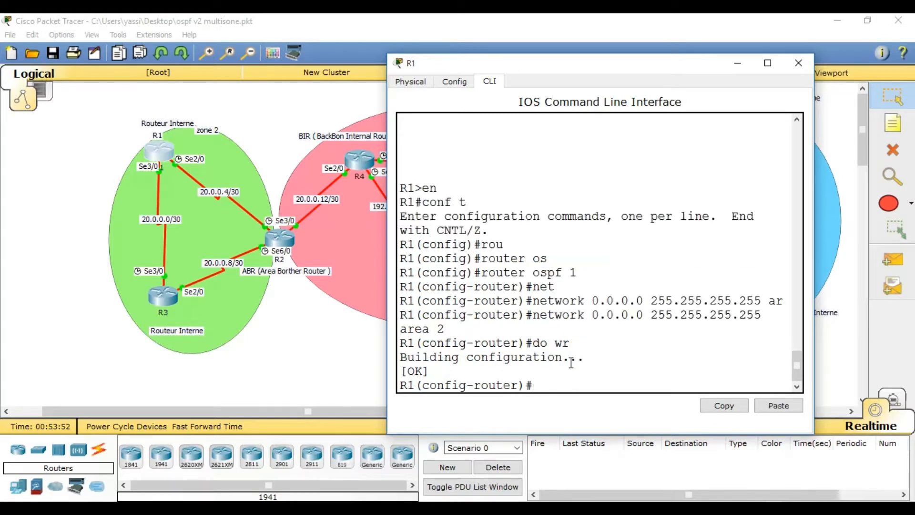
- Leave configuration mode on R1 and check its OSPF networks and area with show ip protocols
text(end)
key(Return)
key(Return)
key(Return)
text(show ip pro)
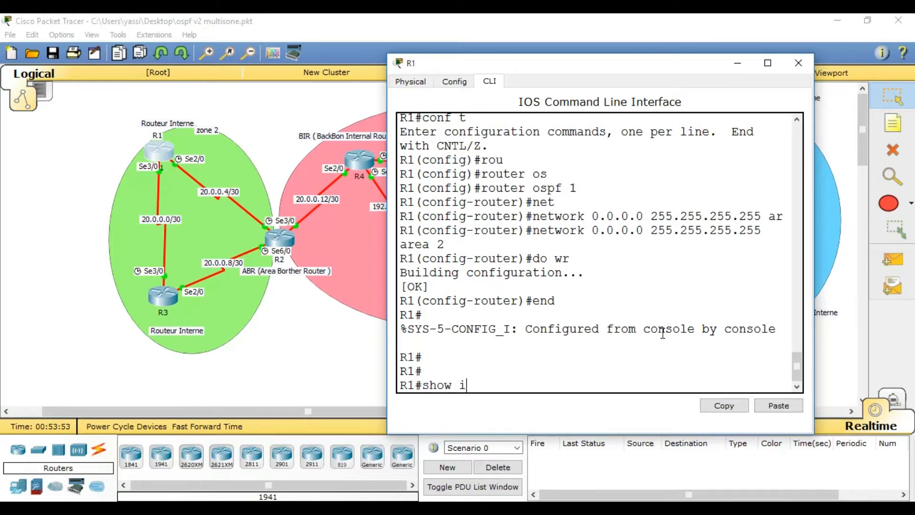
key(Tab)
key(Return)
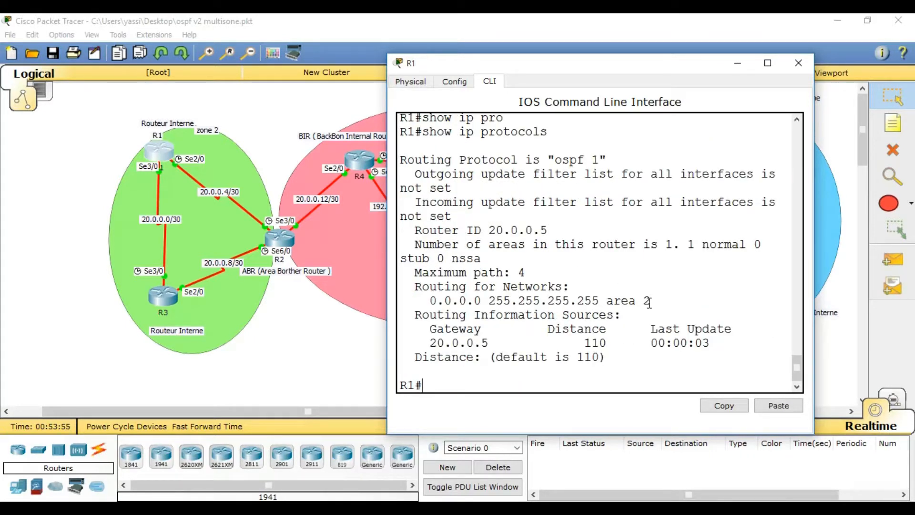
drag(667, 300, 433, 299)
click(433, 300)
- Return to global configuration mode on R1 with conf t and enter OSPF process 1 with router ospf 1
text(conf t)
key(Return)
text(rou)
key(Tab)
text(os)
key(Tab)
text(1)
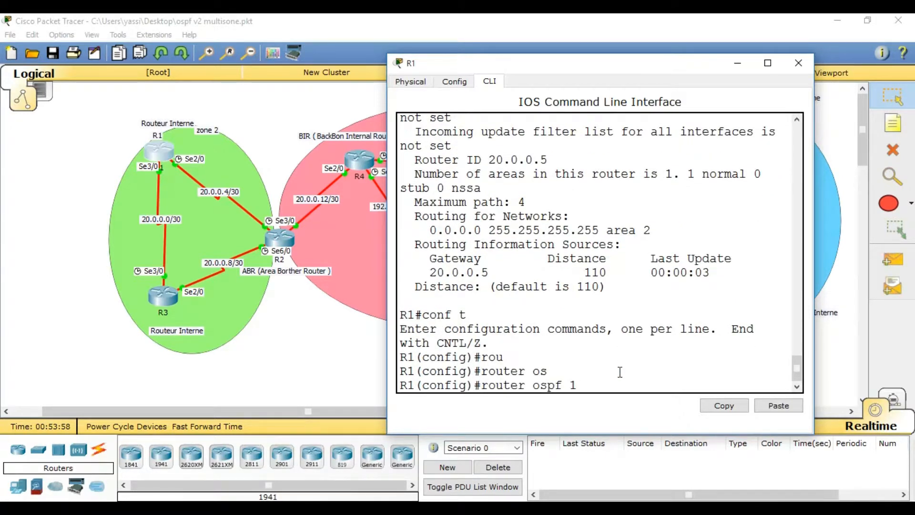
key(Return)
- Set R1's OSPF router ID to 1.1.1.1 with router-id and leave configuration mode with end
text(router)#ro)
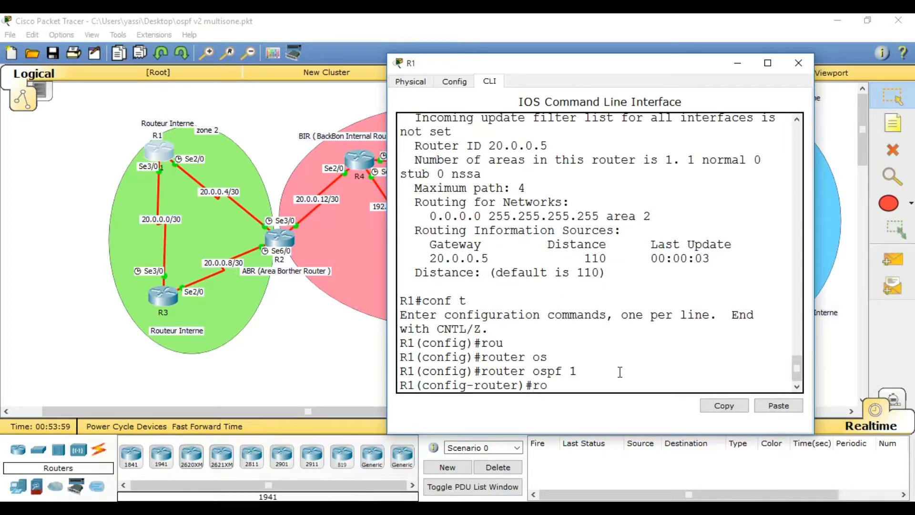
key(Tab)
text(1.1.1)
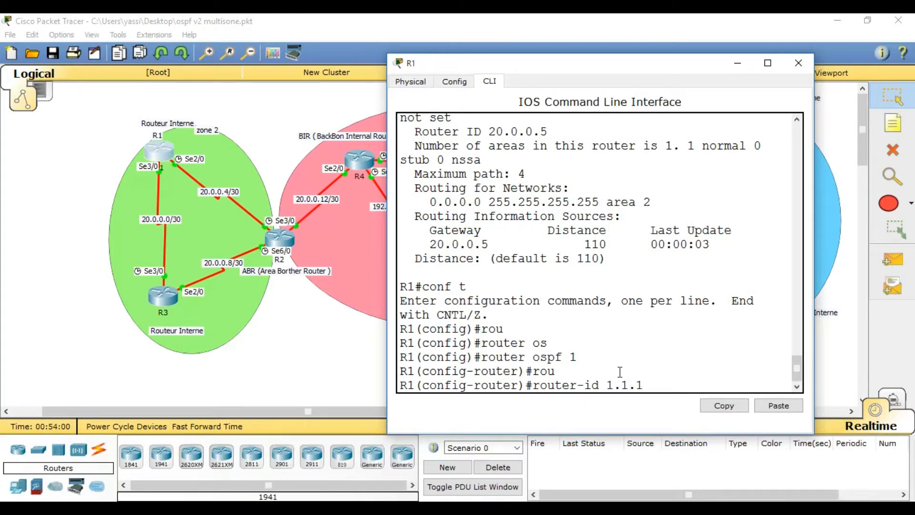
key(Return)
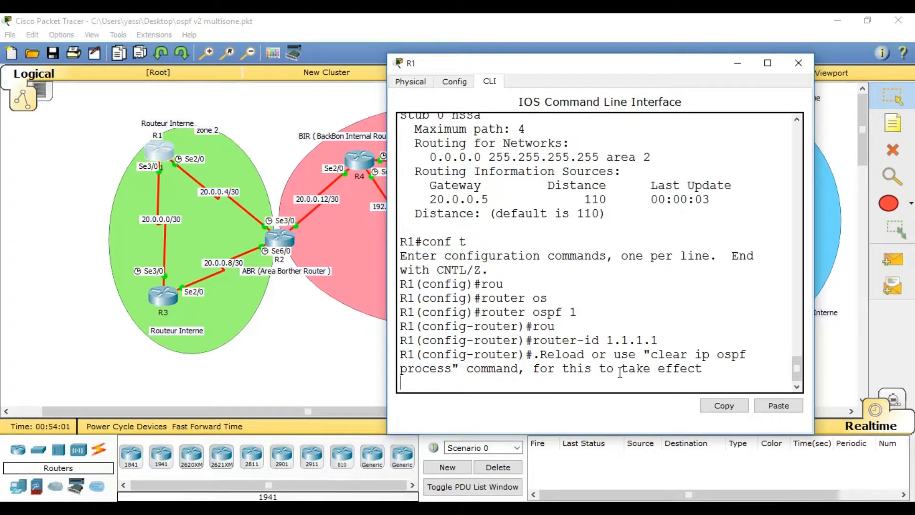
text(end)
key(Return)
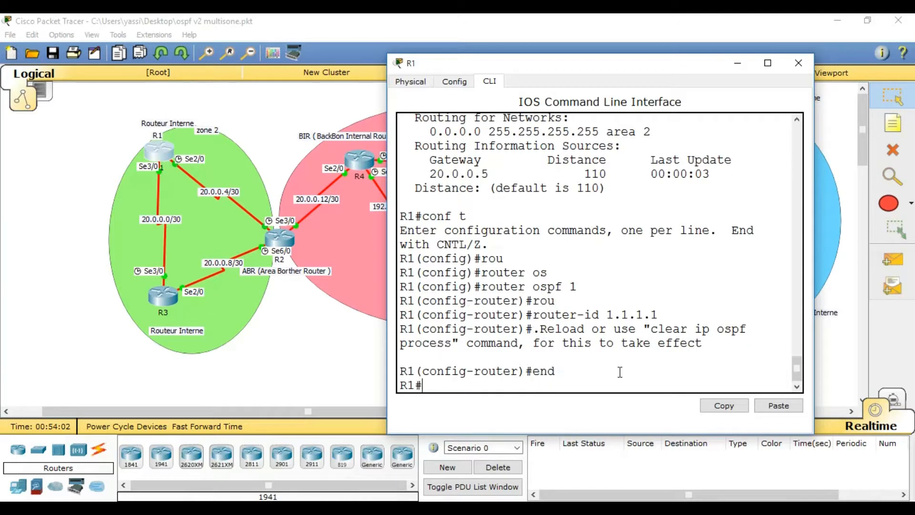
- Reset all OSPF processes on R1 with clear ip ospf process, answering y, and try to save with do wr
text(cle)
key(Tab)
text(ip os)
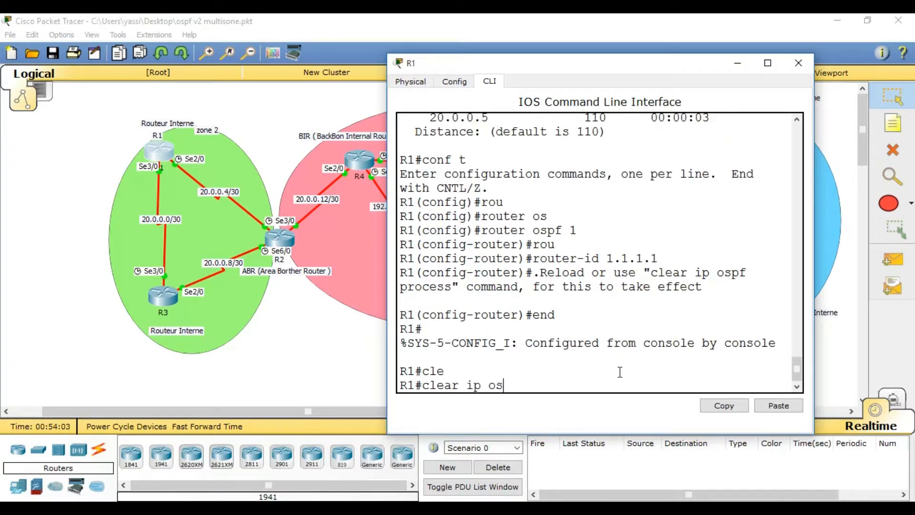
key(Tab)
text(pro)
key(Tab)
key(Return)
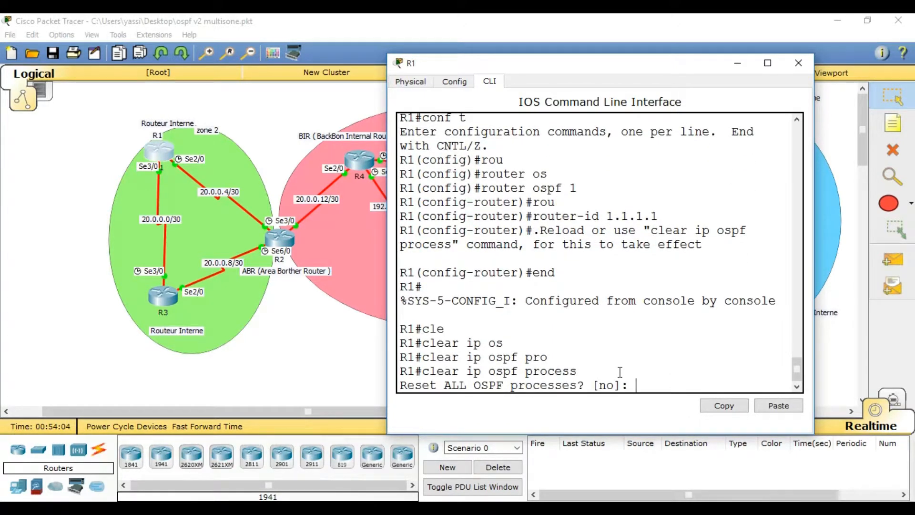
text(y)
key(Return)
key(Return)
key(Return)
text(d)
key(Return)
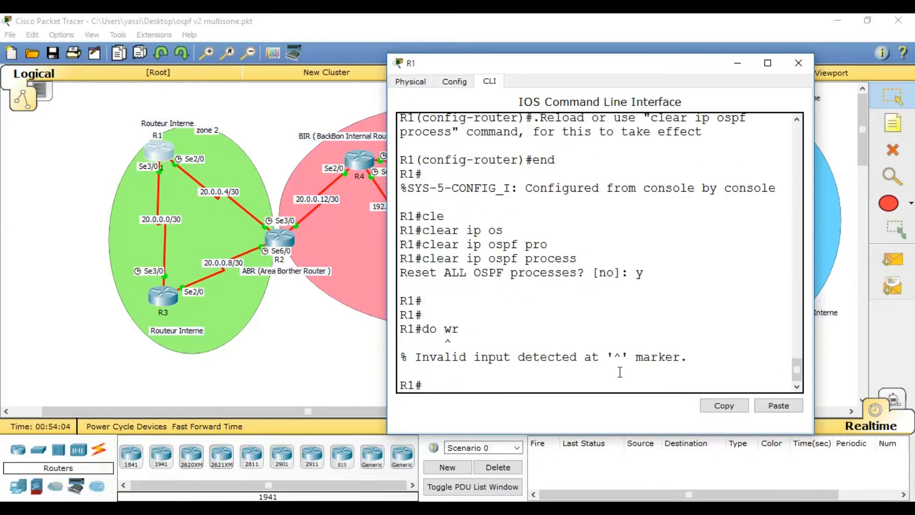
click(799, 63)
- Open R3's command line, enter privileged mode with en, and enter global configuration mode with conf t
click(163, 296)
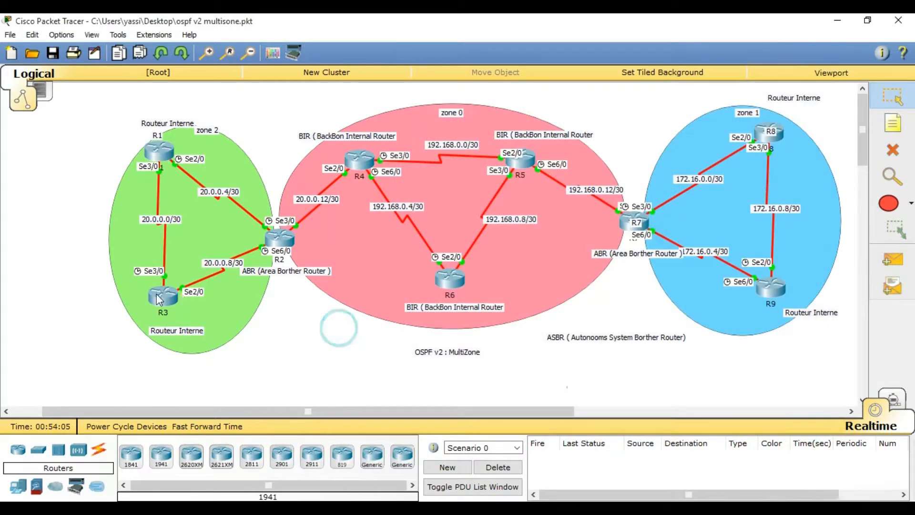
drag(370, 100, 487, 66)
click(518, 278)
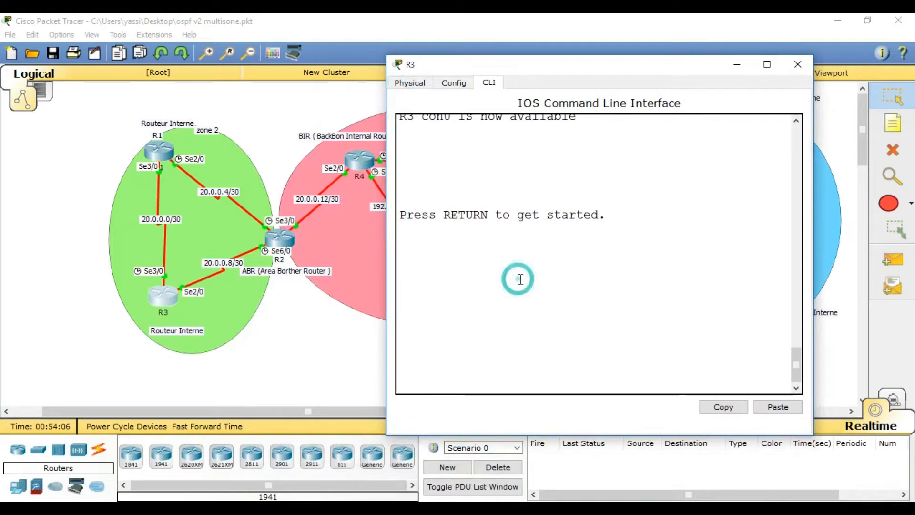
key(Return)
text(con)
key(BackSpace)
key(BackSpace)
key(BackSpace)
text(en)
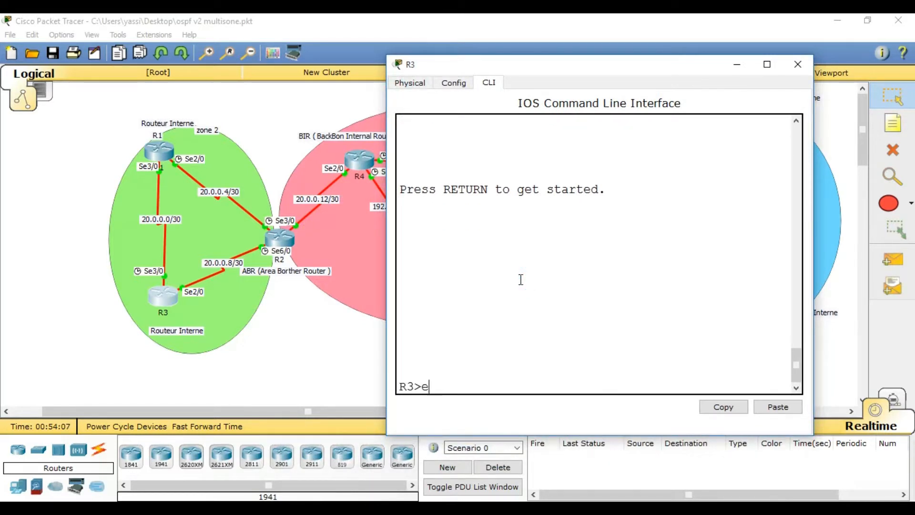
key(Return)
text(conf t)
key(Return)
- Start OSPF process 1 on R3 with router ospf 1
text(r)
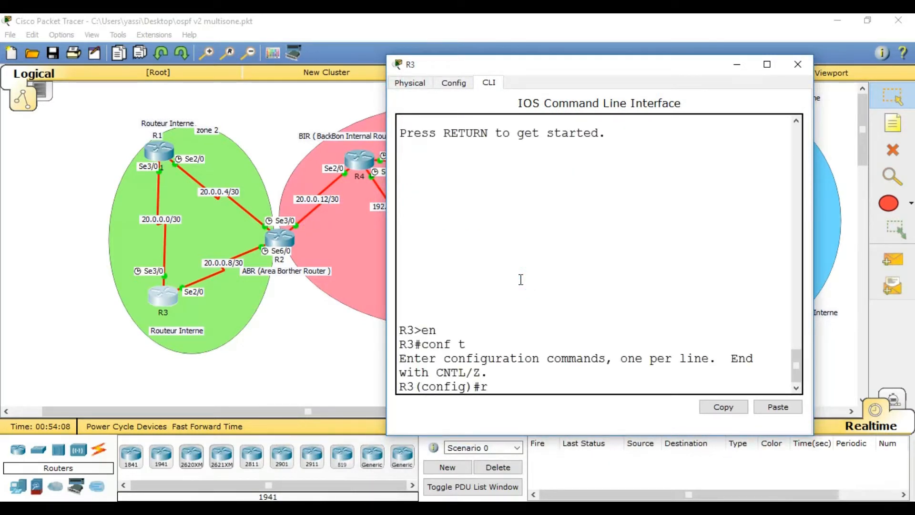
text(ou)
key(Tab)
text(os)
key(Tab)
text(1)
key(Return)
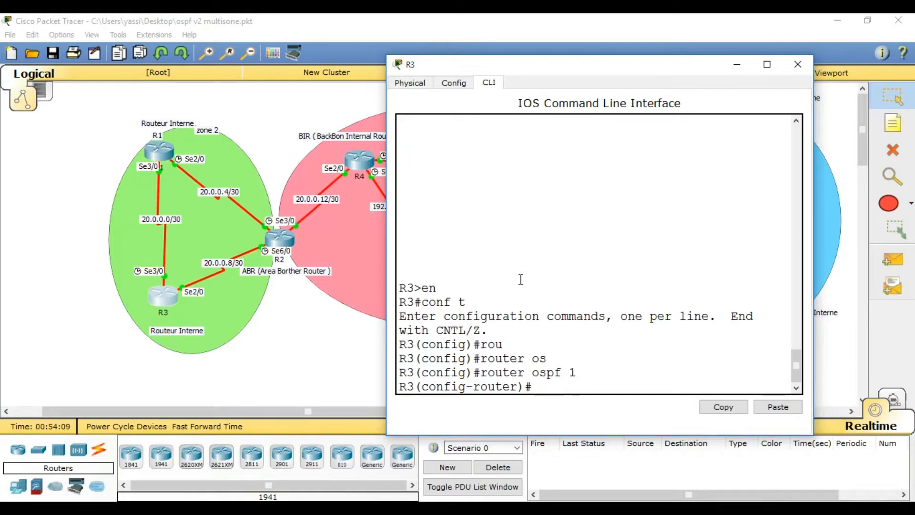
- Add network 0.0.0.0 255.255.255.255 area 2 to R3's OSPF process
text(net 0.0.0.0 255)
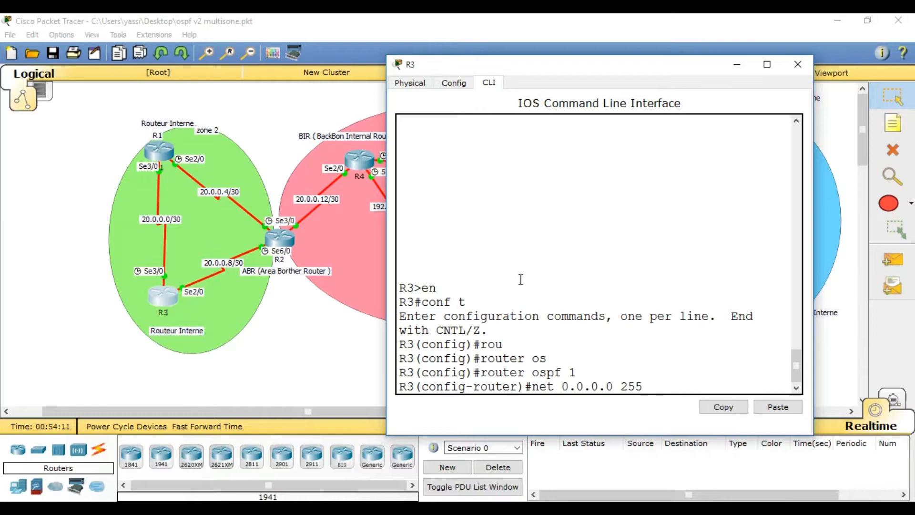
text(.255.255.255 ar)
key(Tab)
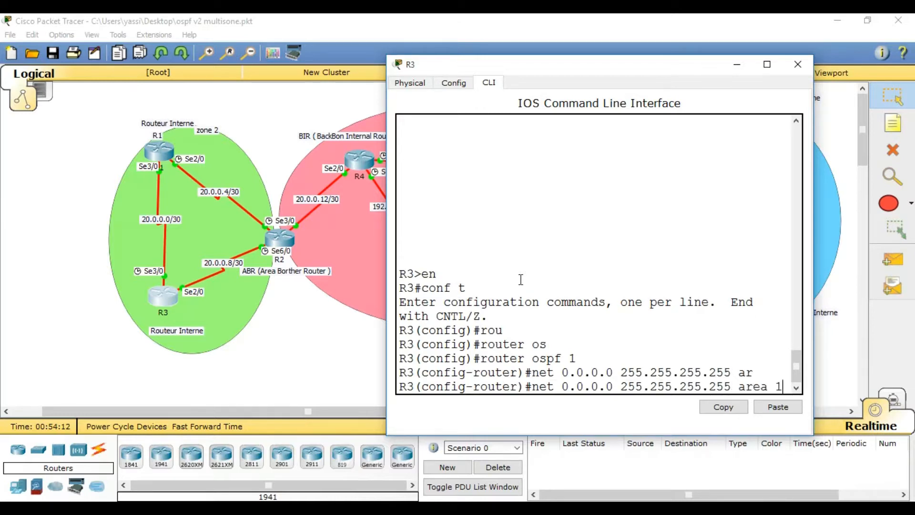
text(2)
key(Return)
- Review the earlier OSPF commands on R1 and set R3's OSPF router ID to 3.3.3.3 with router-id
click(158, 154)
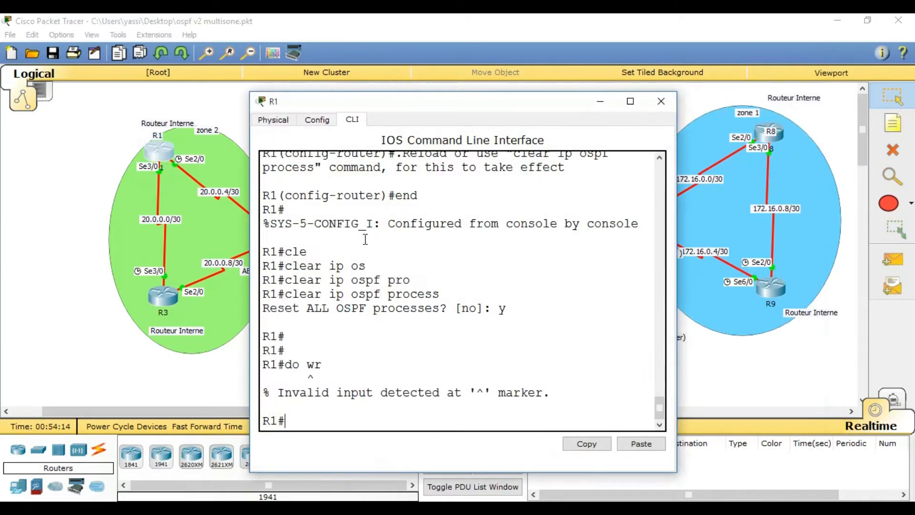
scroll(437, 281, up, 2)
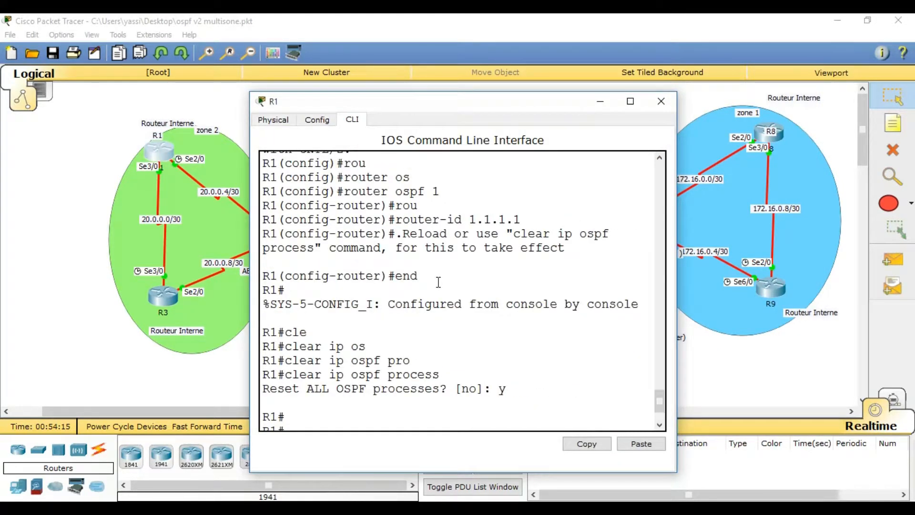
scroll(438, 281, up, 4)
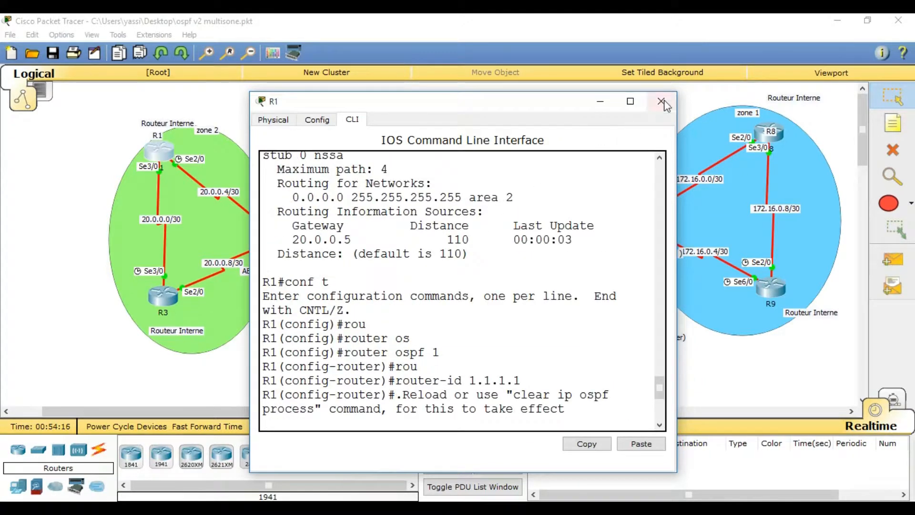
click(662, 101)
click(163, 295)
text(rou)
key(Tab)
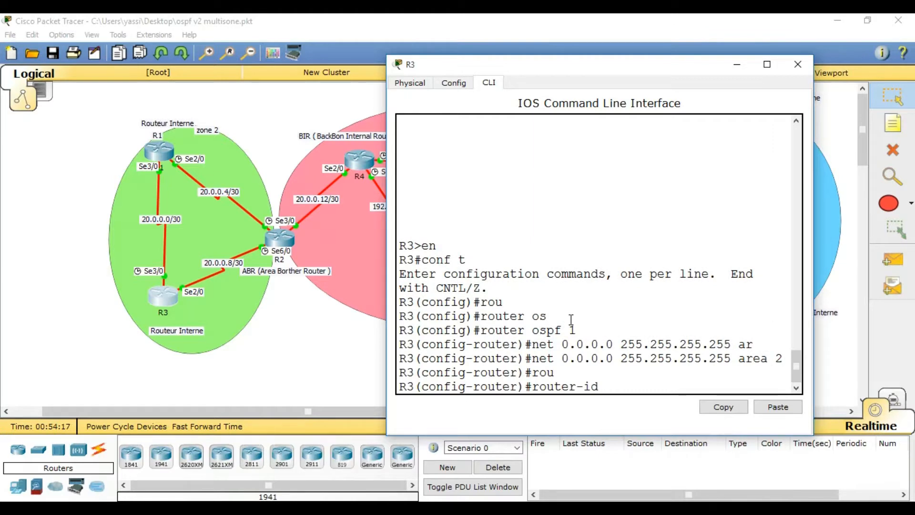
text(3.3.3.3)
key(Return)
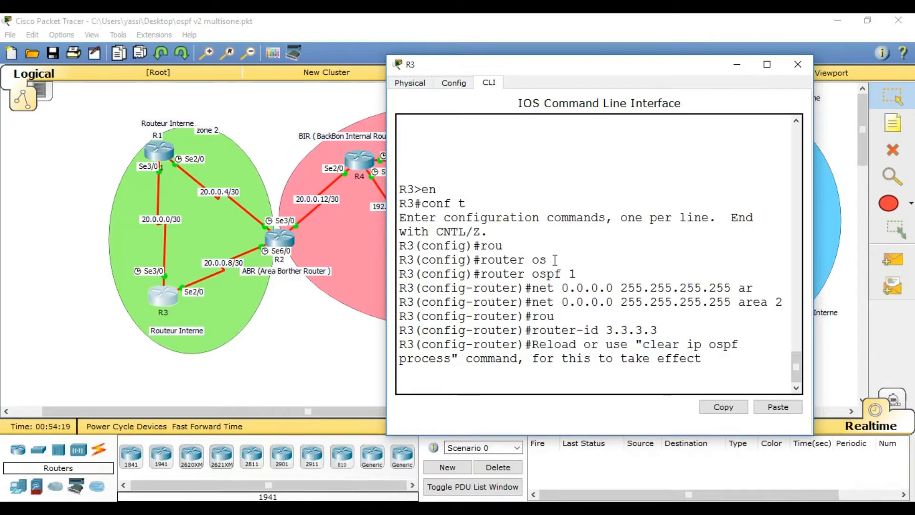
- Leave configuration mode on R3 with end and reset all its OSPF processes with clear ip ospf process, answering y
key(Return)
text(end)
key(Return)
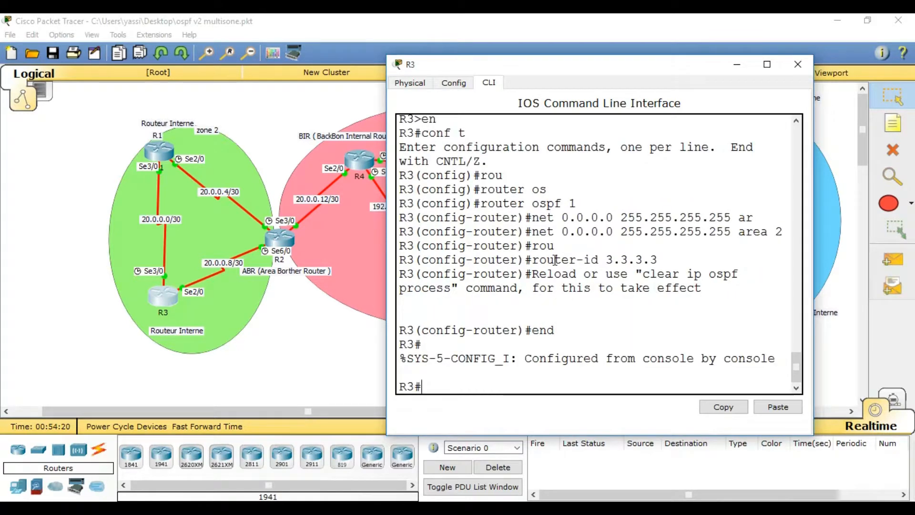
text(cl)
key(Tab)
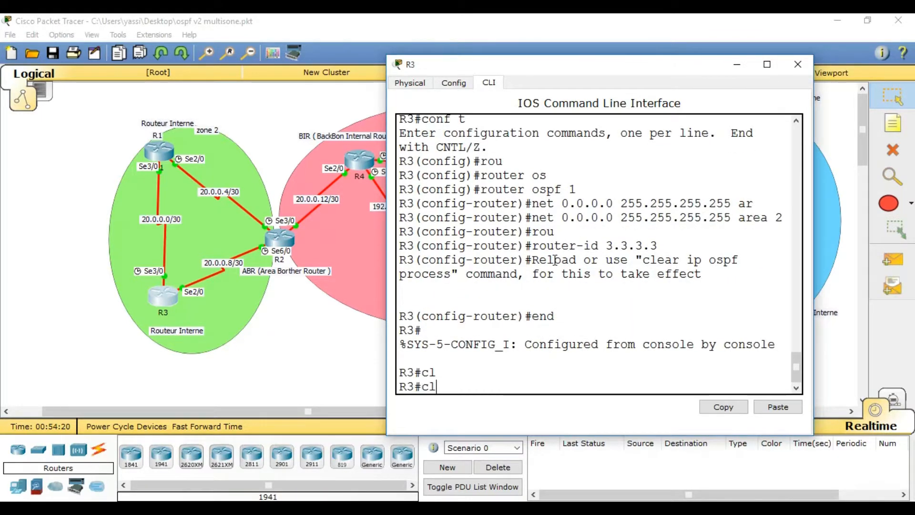
text(e)
key(Tab)
text(ip os)
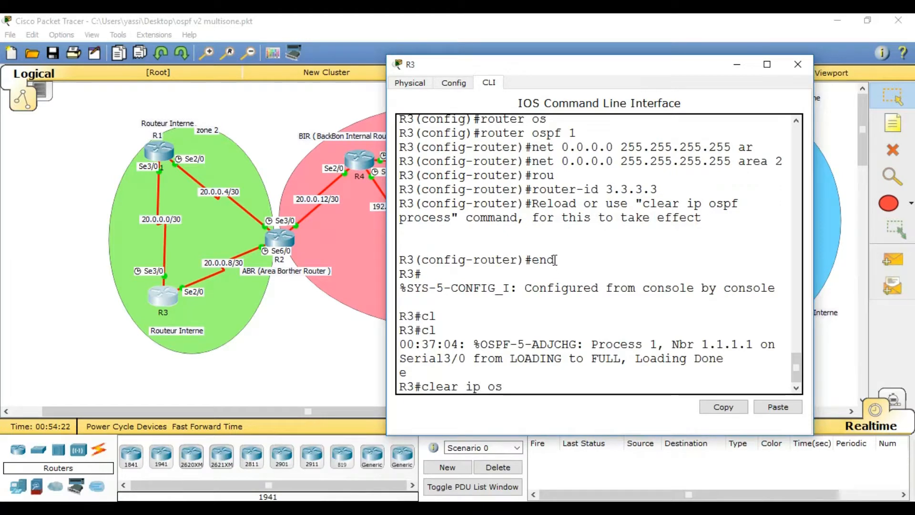
key(Tab)
text(pro)
key(Tab)
key(Return)
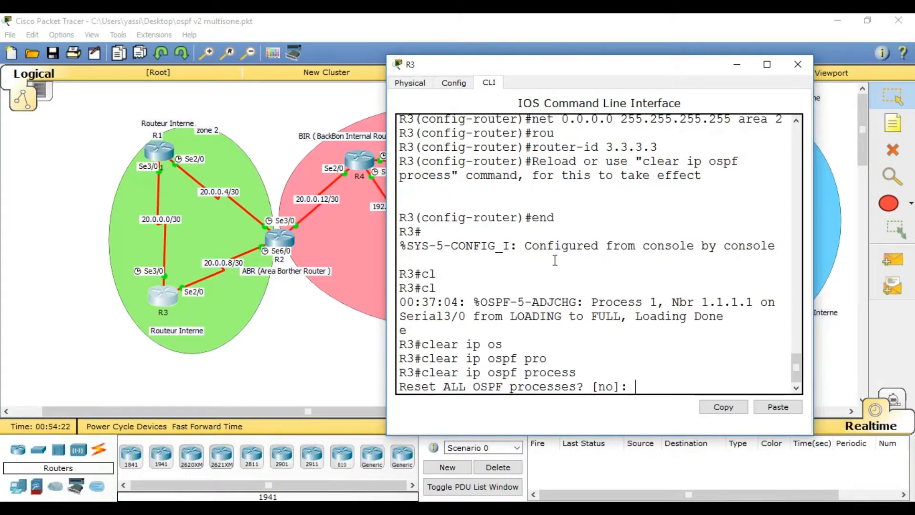
text(y)
key(Return)
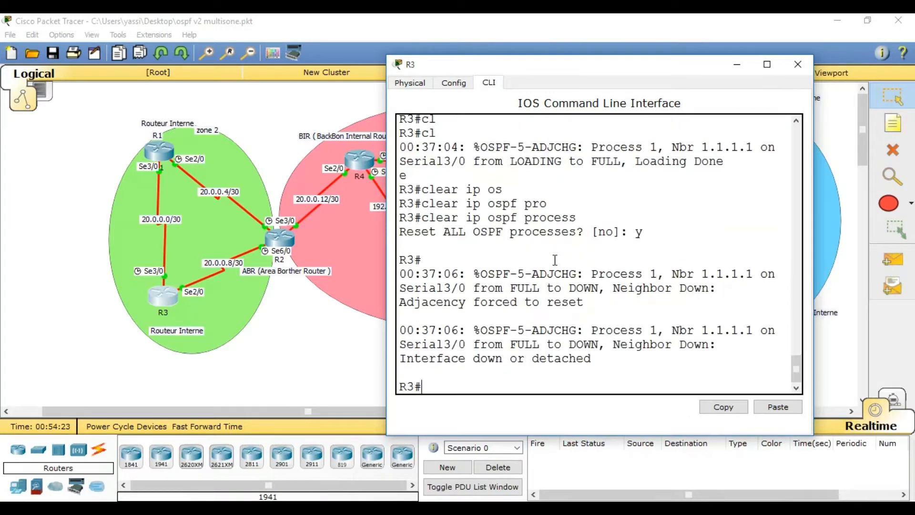
- Open R2's command line, enter privileged mode with en, and enter global configuration mode with conf t
click(799, 64)
click(279, 239)
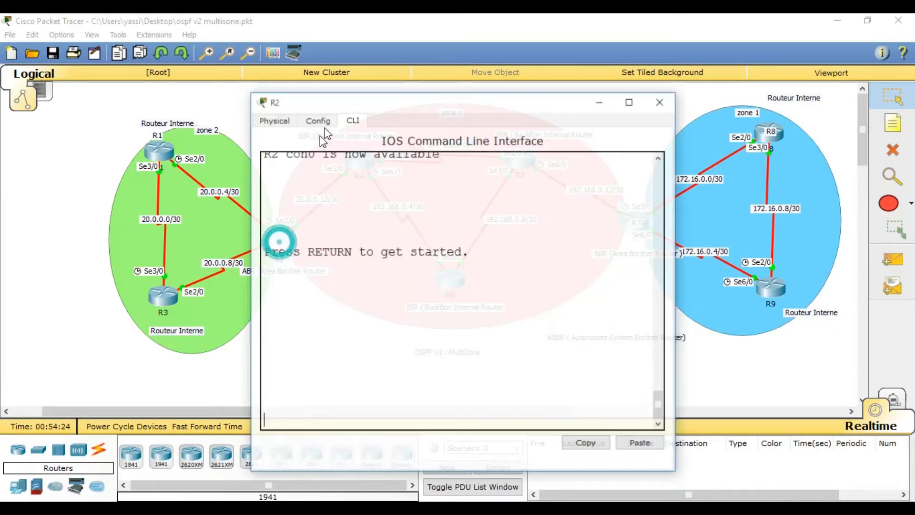
drag(431, 95, 593, 65)
click(513, 206)
key(Return)
text(en)
key(Return)
text(conf t)
key(Return)
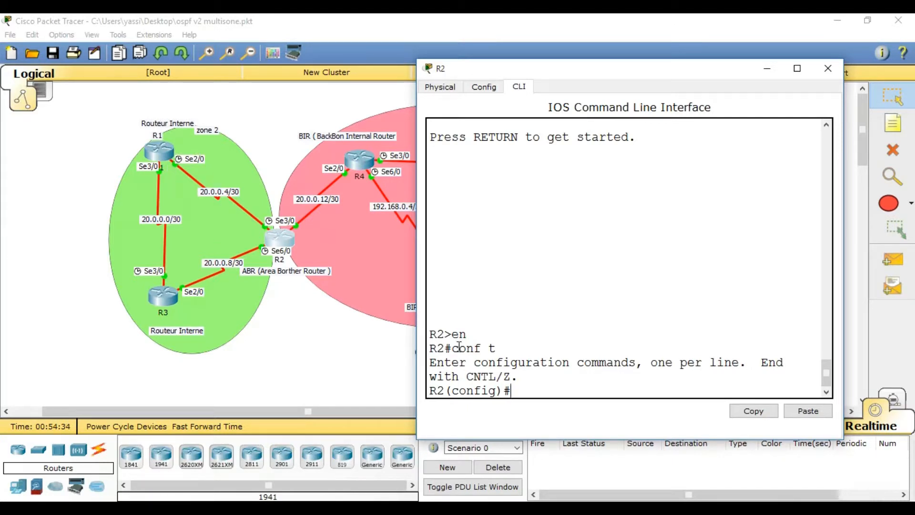
- List R2's interfaces with do show ip int br and examine the addresses of its serial interfaces
text(do show ip int br)
key(Return)
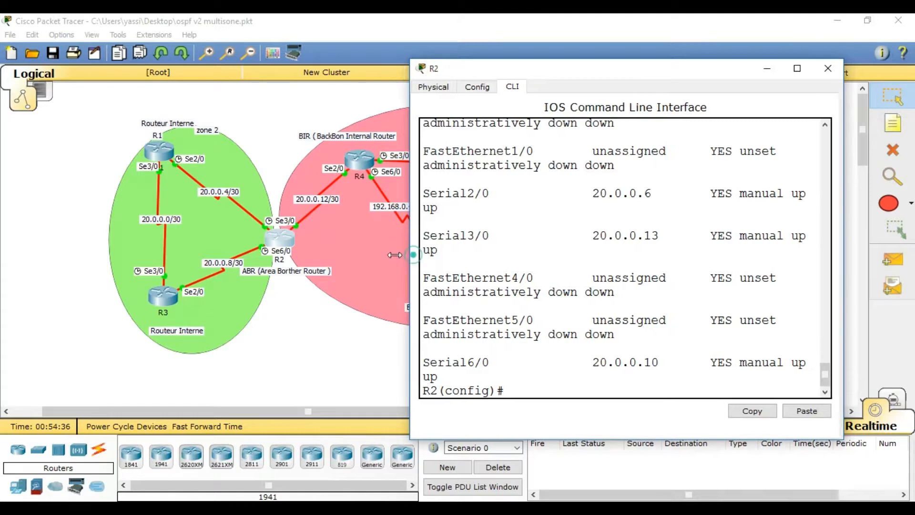
drag(418, 255, 364, 256)
double_click(448, 191)
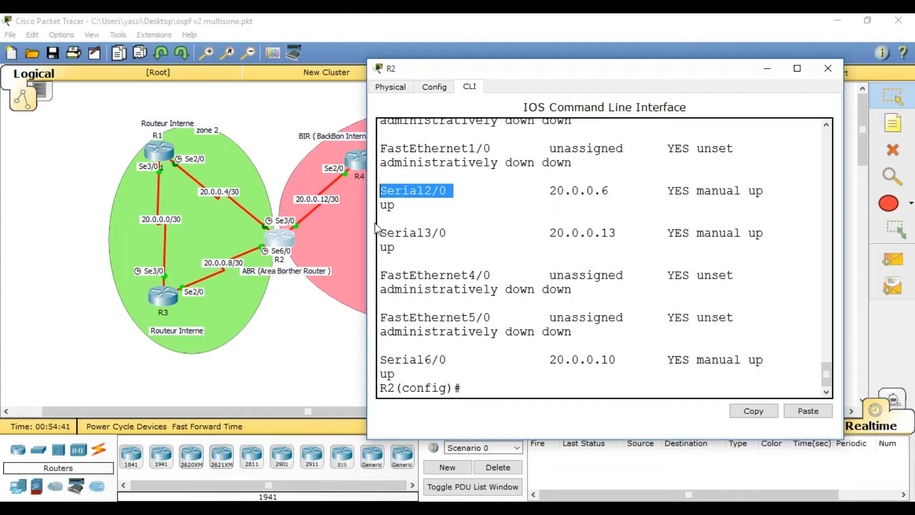
click(387, 260)
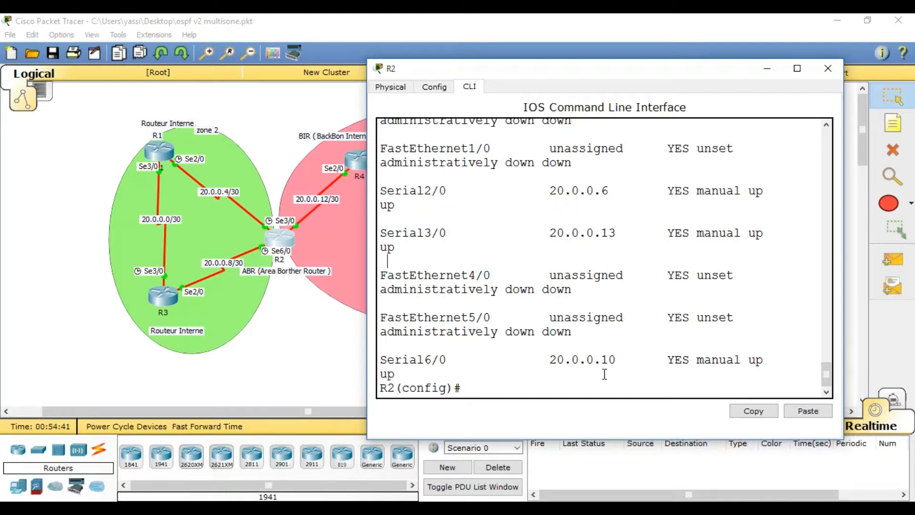
- Start OSPF process 1 on R2 with router ospf 1
click(580, 389)
text(rou)
key(Tab)
text(os)
key(Tab)
text(1)
key(Return)
- Add R2's Serial2/0 address to OSPF area 2 with net 20.0.0.6 0.0.0.0 ar 2
text(net)
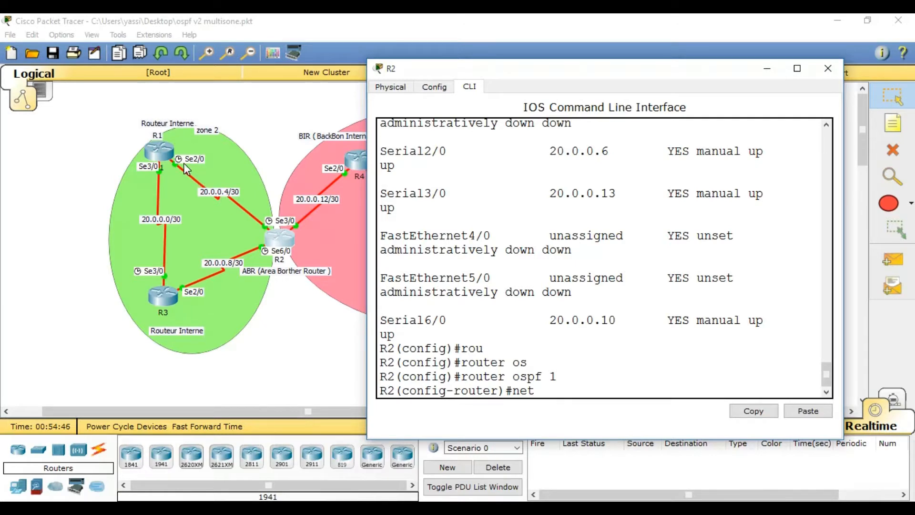
text(20.0.0.)
text(63)
text(0.0.)
text( ar 2)
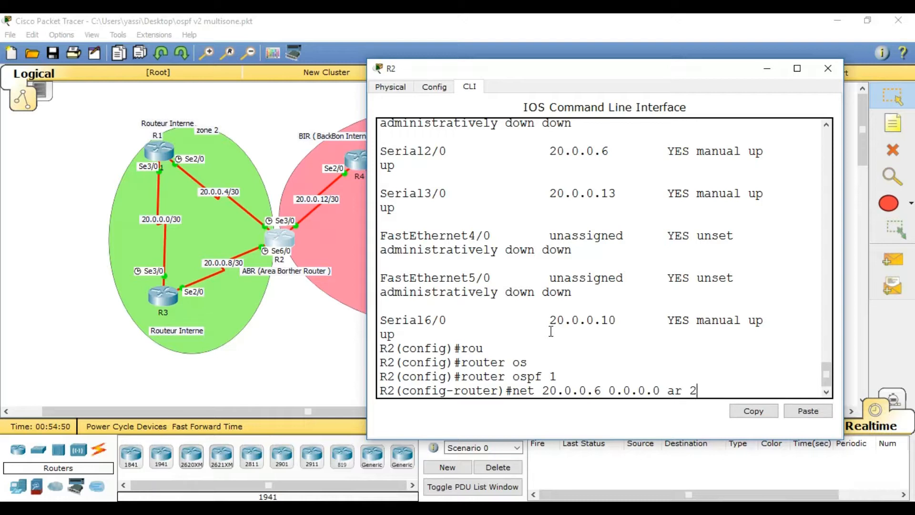
key(Return)
- Add R2's Serial6/0 address to OSPF area 2 with net 20.0.0.10 0.0.0.0 ar 2
text(net)
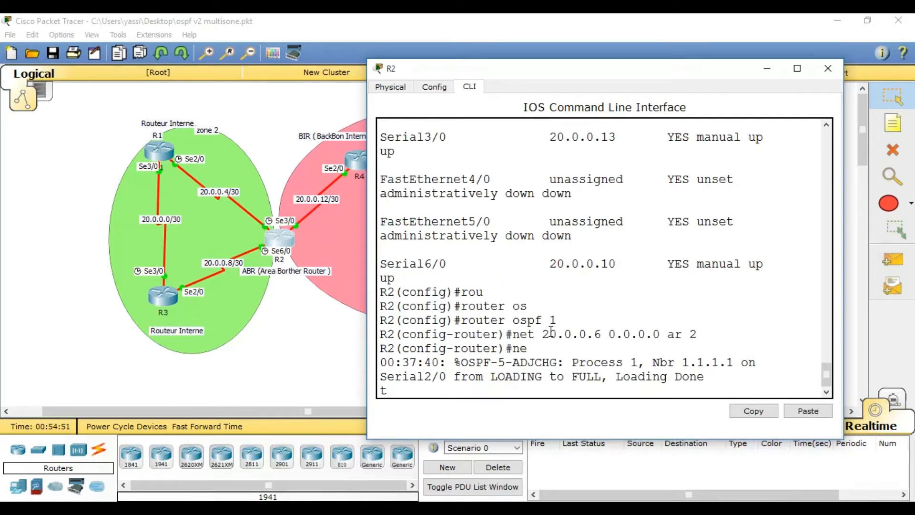
key(Return)
text(net)
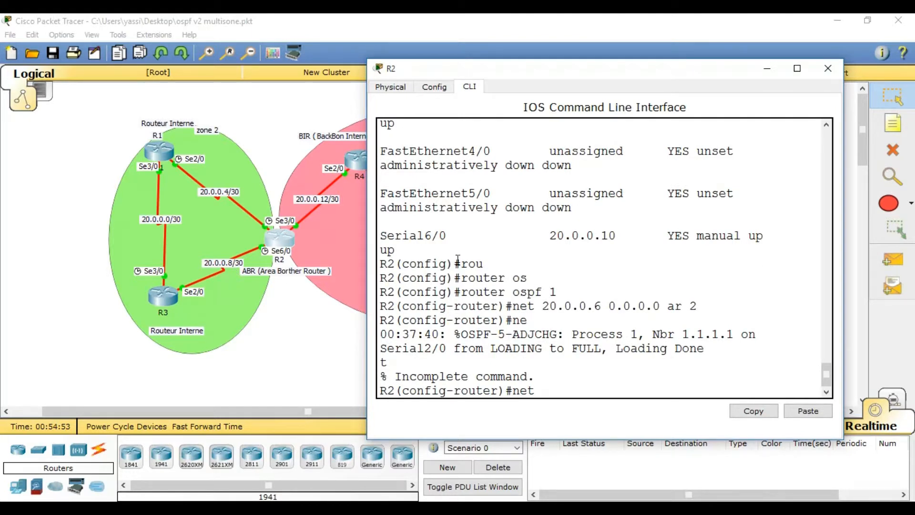
scroll(515, 258, up, 1)
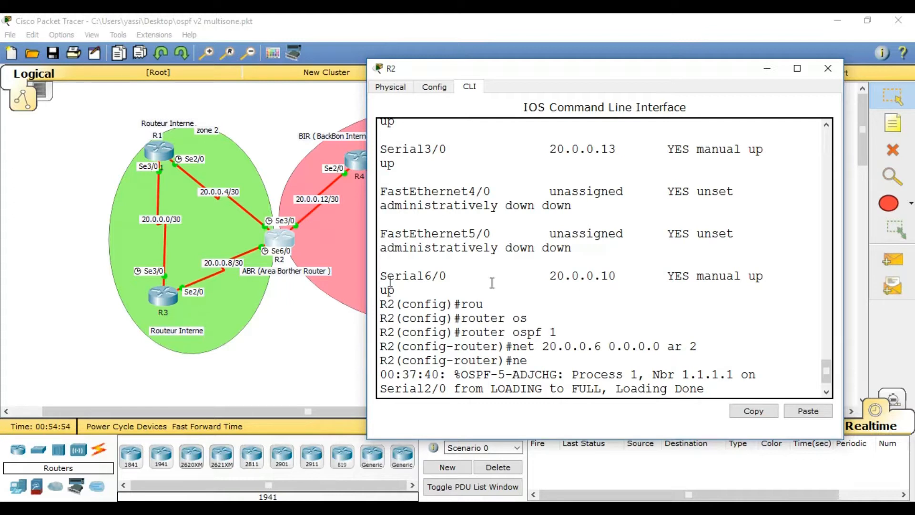
scroll(563, 296, down, 1)
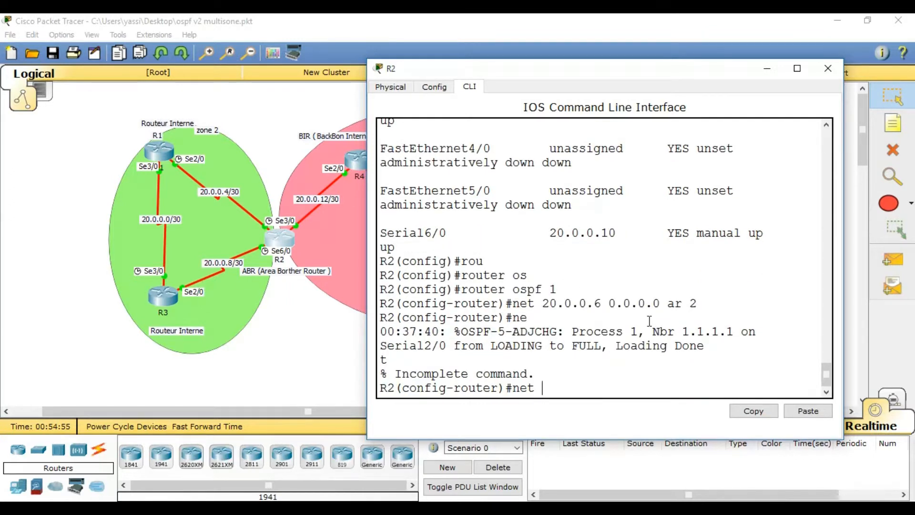
text(20.0.0.10 0.0.0.0 ar 2)
key(Return)
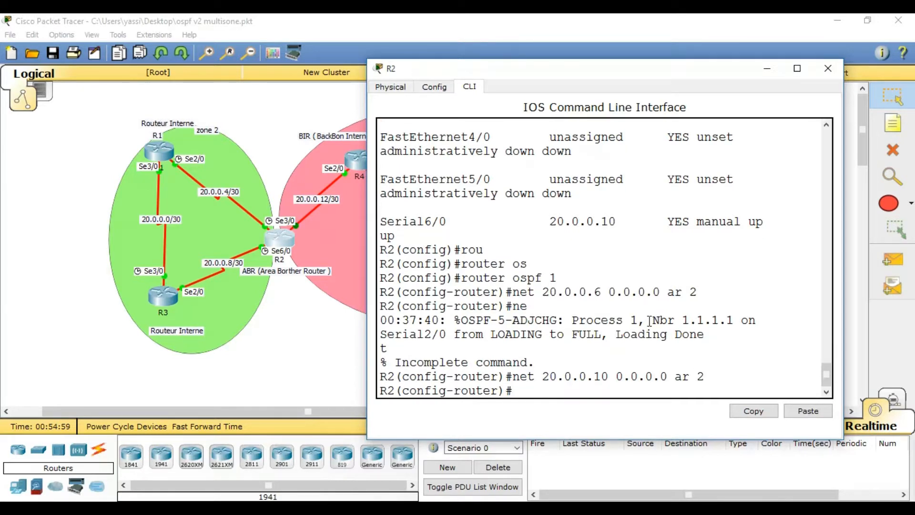
- Add R2's Serial3/0 address to backbone area 0 with net 20.0.0.13 0.0.0.0 ar 0
text(net 20.0.0.13)
scroll(635, 280, up, 3)
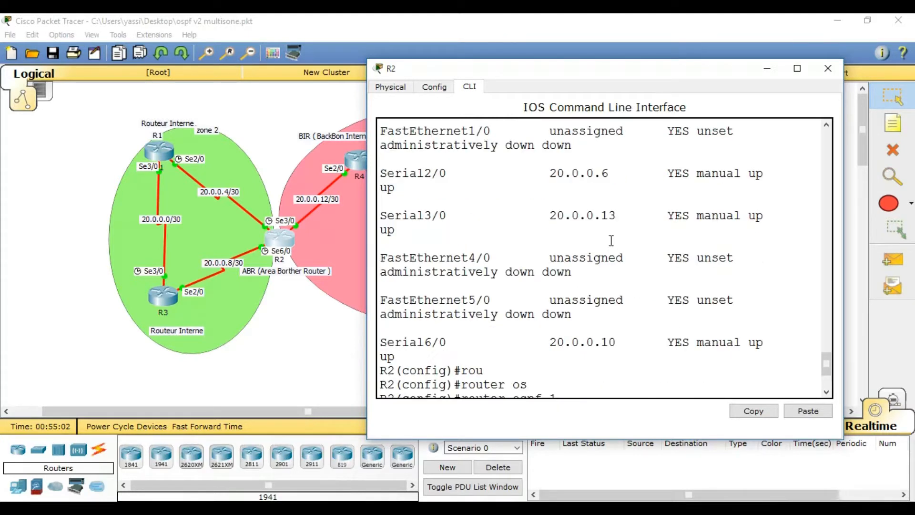
scroll(638, 299, down, 3)
text(0.0.0.0 a)
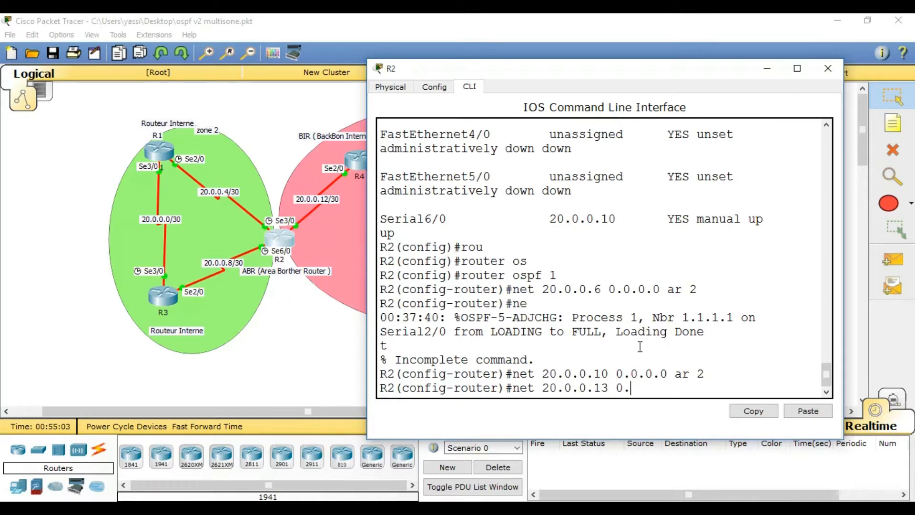
text(r)
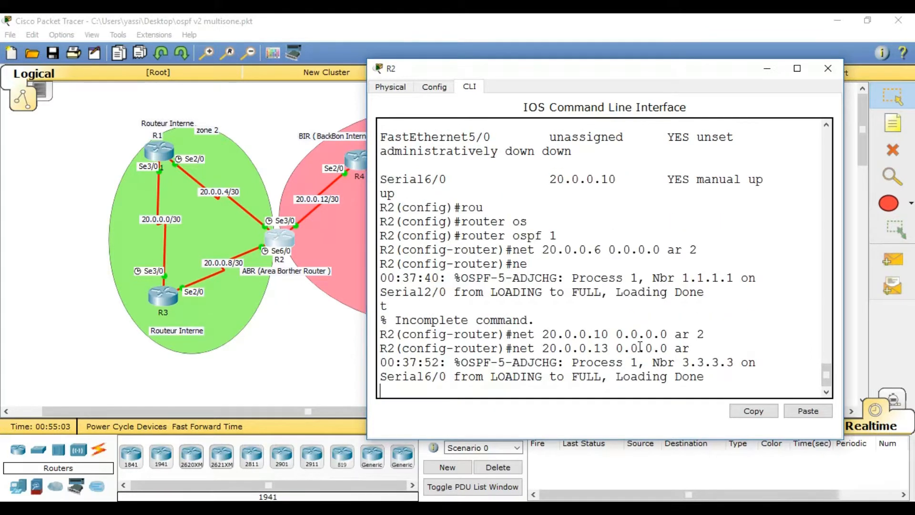
text( 0)
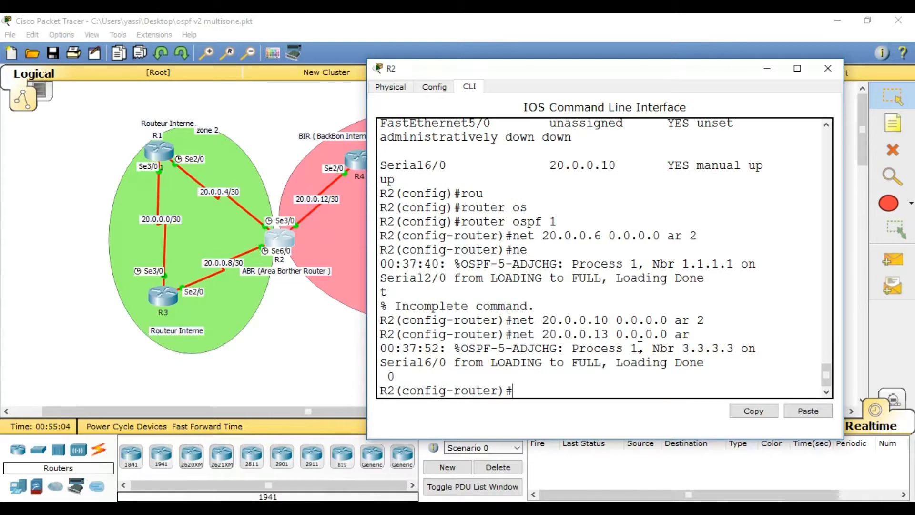
key(Return)
key(Return)
- Save R2's configuration with do wr and return to privileged mode with end
text(do w)
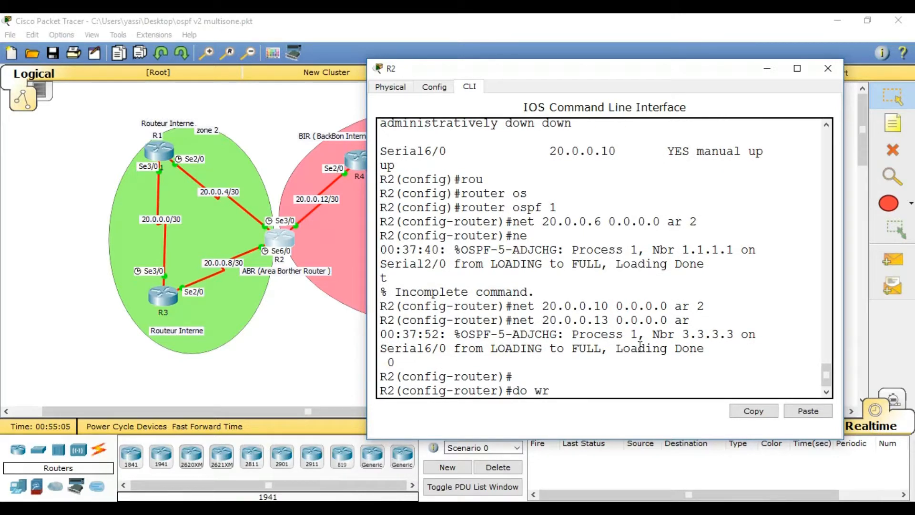
text(r)
key(Return)
text(end)
key(Return)
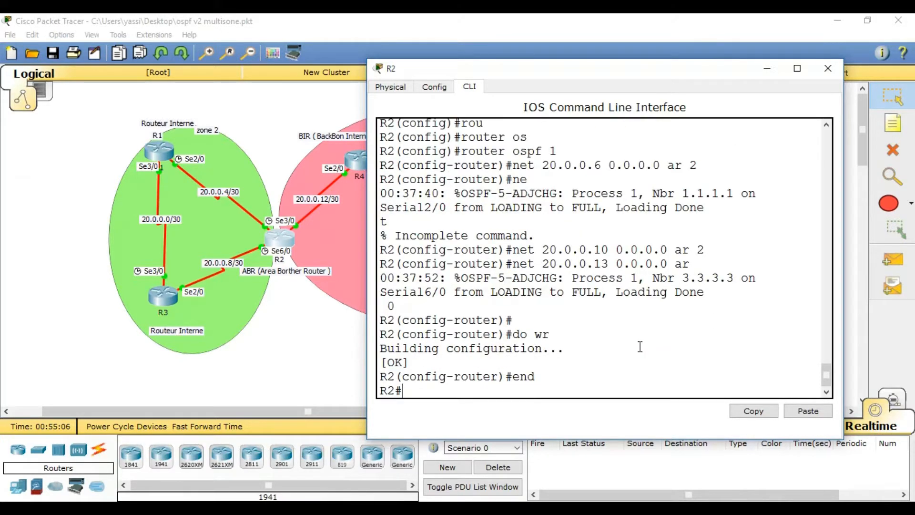
key(Return)
text(s)
key(BackSpace)
- Enter R2's global configuration mode with conf t and reopen its OSPF process with router ospf 1
text(conf)
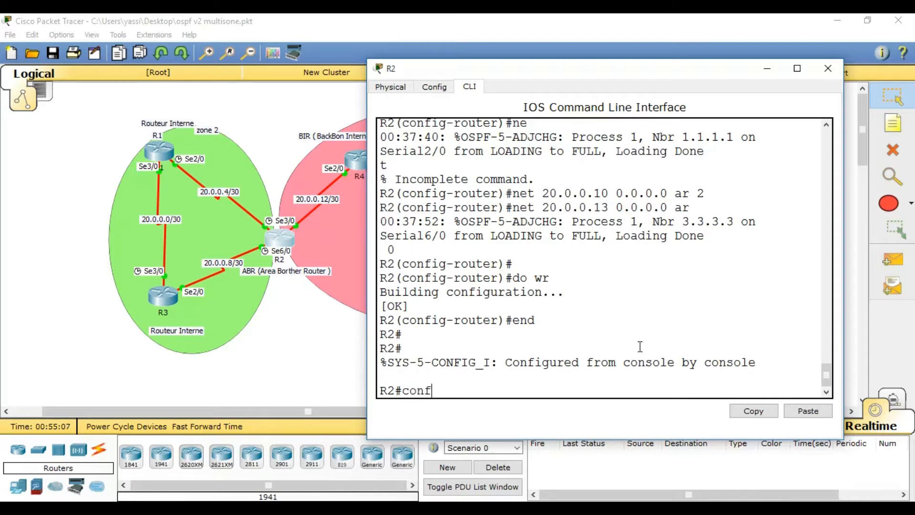
text( t)
key(Return)
text(rou)
key(Tab)
text(o)
key(Tab)
text(1)
key(Return)
- Set R2's OSPF router ID with router-id 2.2.2.2
text(roiu)
key(Tab)
key(BackSpace)
key(BackSpace)
key(Tab)
text(2.2.2.2)
key(Return)
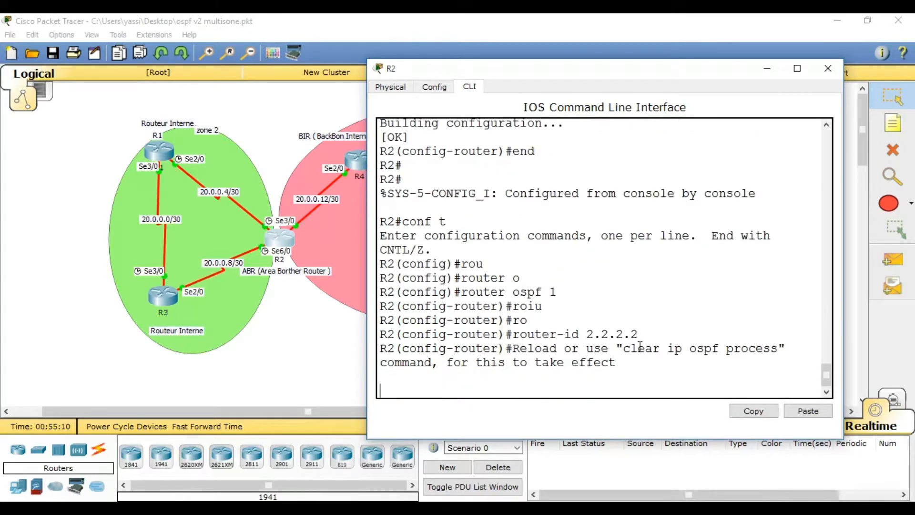
- Leave R2's configuration mode with end and reset all OSPF processes with clear ip ospf process, answering y
text(end)
key(Return)
key(Return)
text(clear ip os)
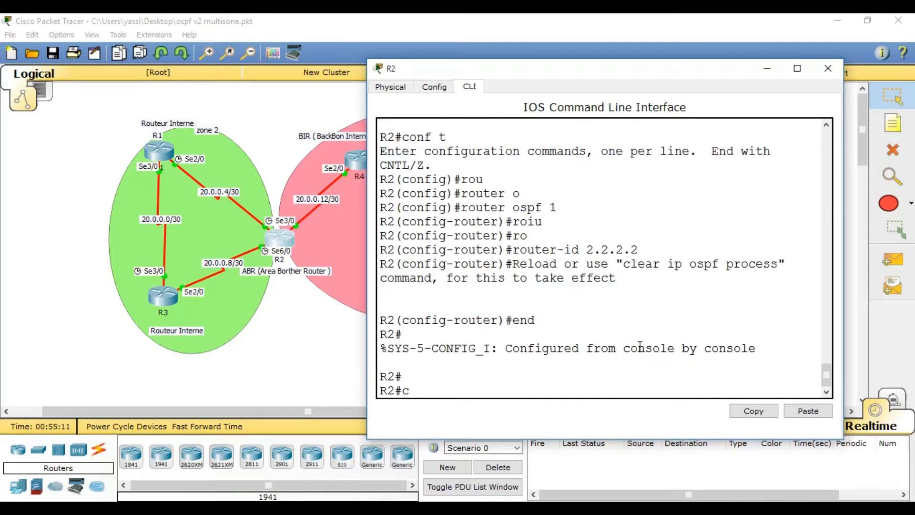
key(Tab)
text(ip os)
key(Tab)
text(pro)
key(Tab)
key(Return)
text(y)
key(Return)
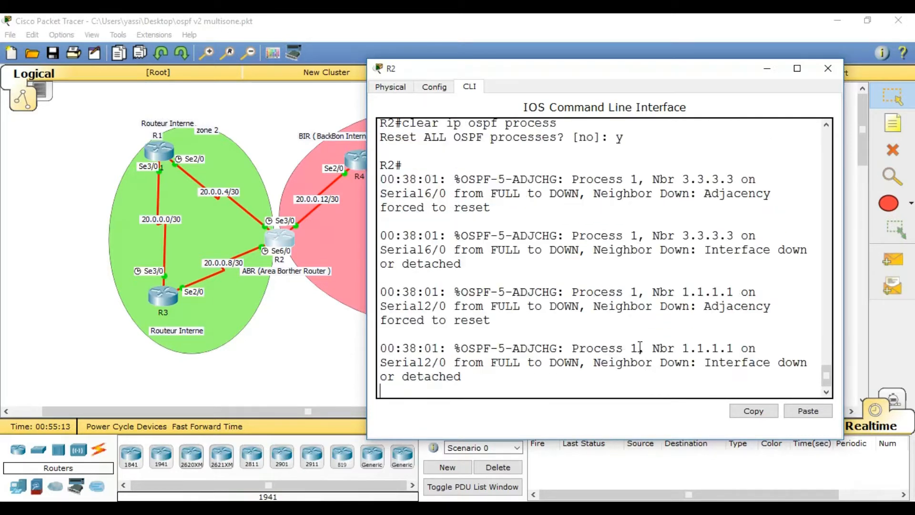
- Try to save R2's configuration with do wr from privileged mode
key(Return)
key(Return)
key(Return)
text(do wr)
key(Return)
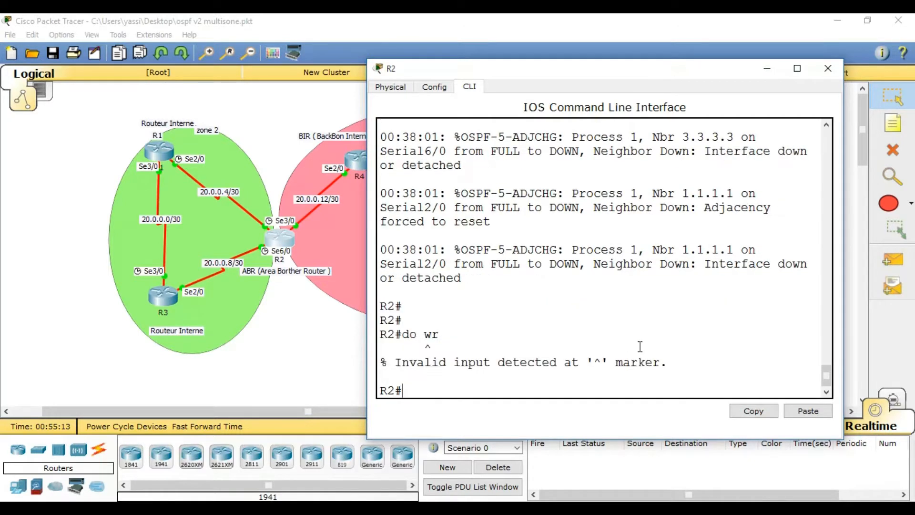
- Display R2's routing protocols with show ip protocols and check the router ID and the area of each network
text(show ip pro)
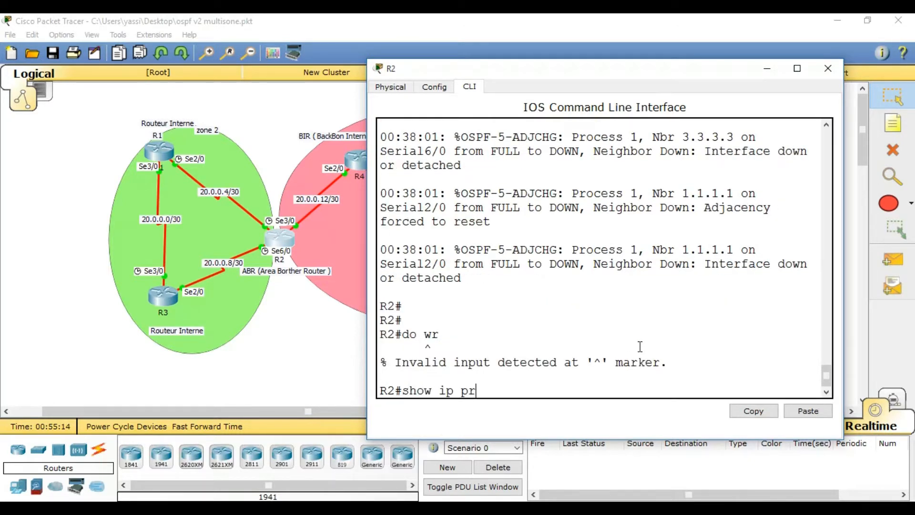
key(Tab)
key(Return)
mouse_move(544, 306)
mouse_down()
mouse_move(598, 323)
mouse_move(539, 305)
mouse_up()
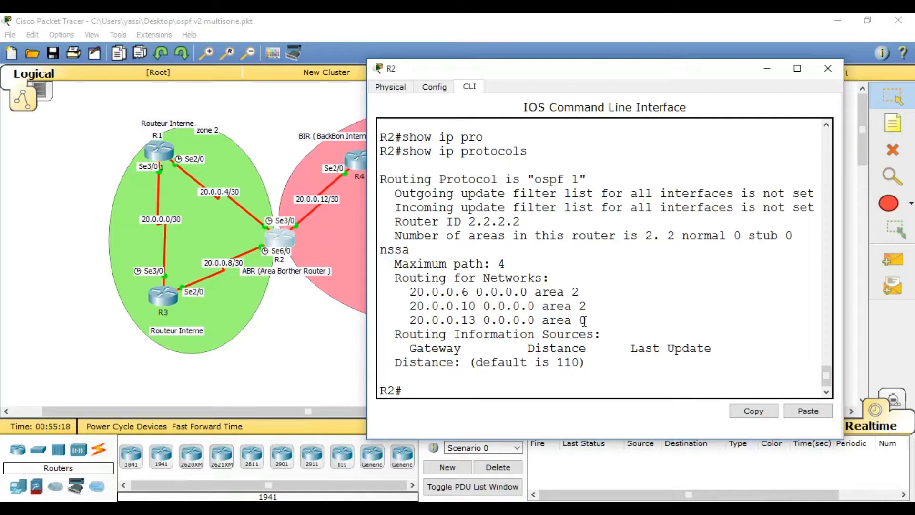
drag(454, 221, 519, 221)
click(597, 176)
- Close R2, open R4's command line, enter privileged mode with en, and enter global configuration mode with conf t
click(828, 68)
click(639, 122)
click(360, 160)
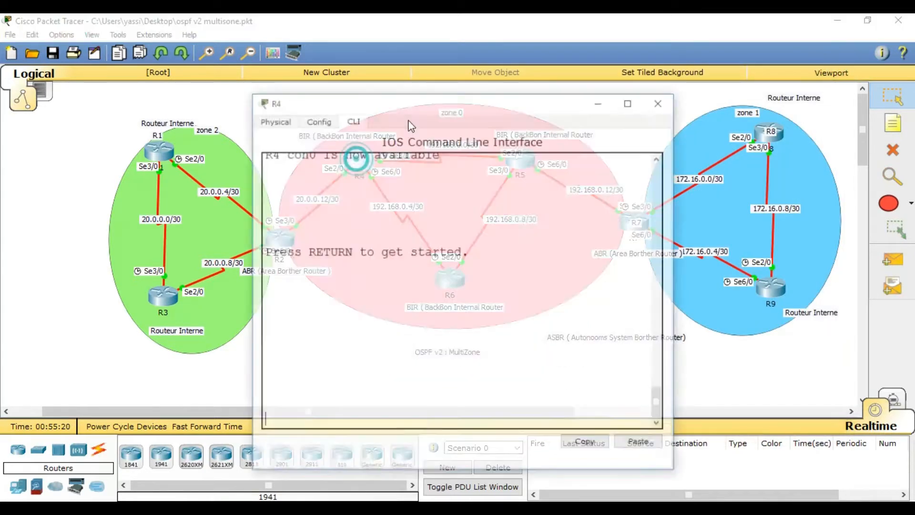
click(555, 286)
key(Return)
text(en)
key(Return)
text(conf t)
key(Return)
- Disable DNS lookup on R4 with no ip domain-lookup
text(n)
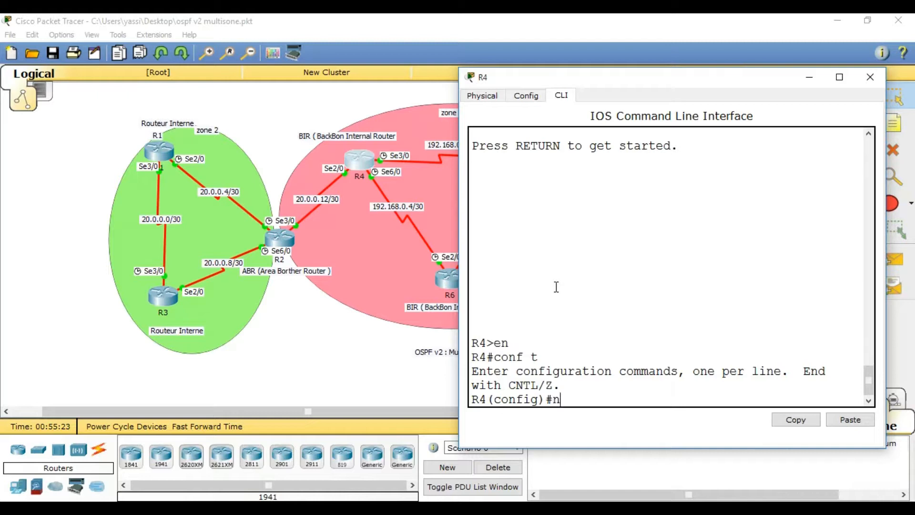
text(o ip domain-lo)
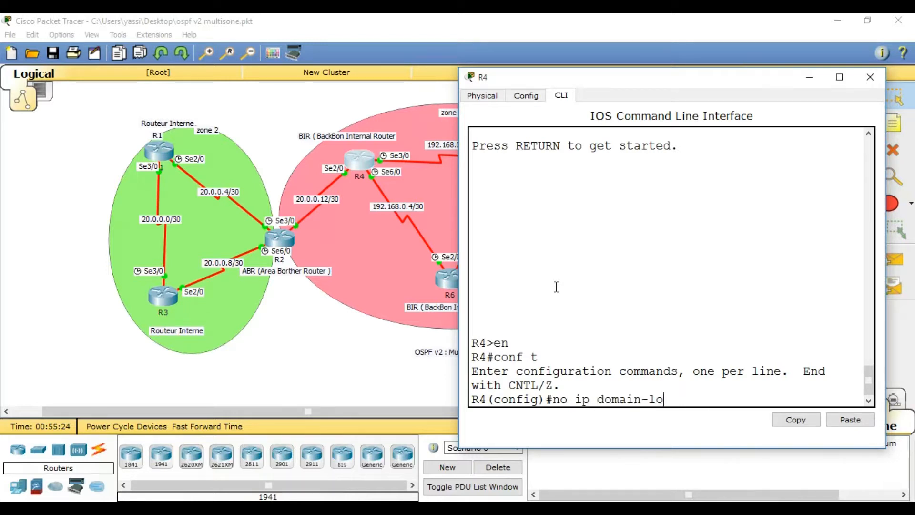
key(Tab)
key(Return)
- Start OSPF process 1 on R4 with router ospf 1 and set its ID with router-id 4.4.4.4
text(rou)
key(Tab)
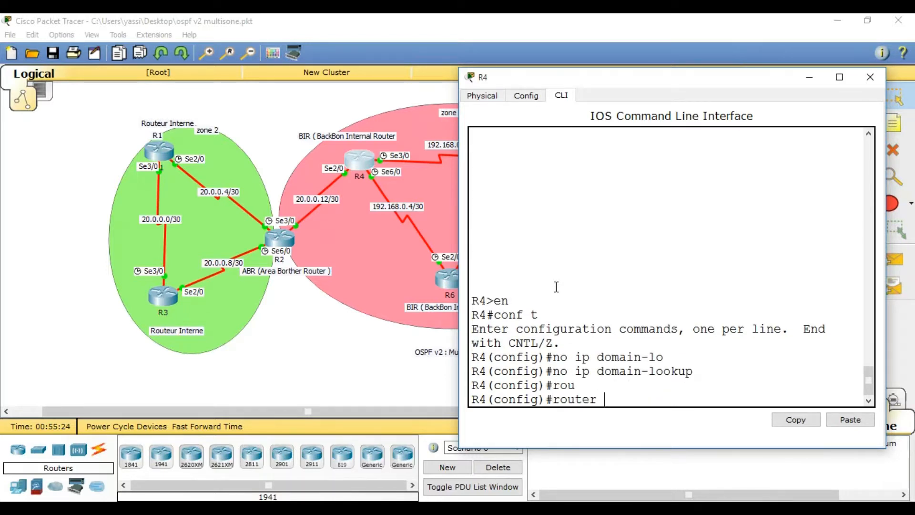
text(os)
key(Tab)
key(Return)
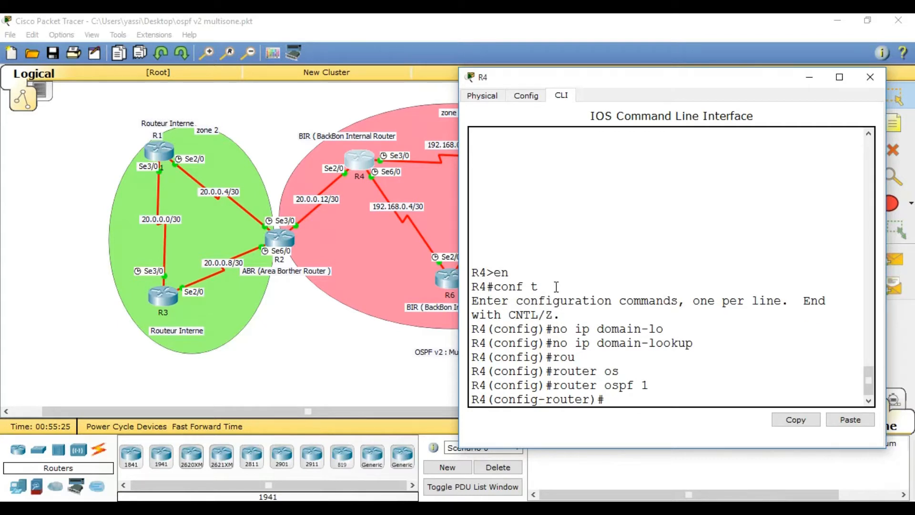
text(rou)
key(Tab)
text(4.4.4)
key(Return)
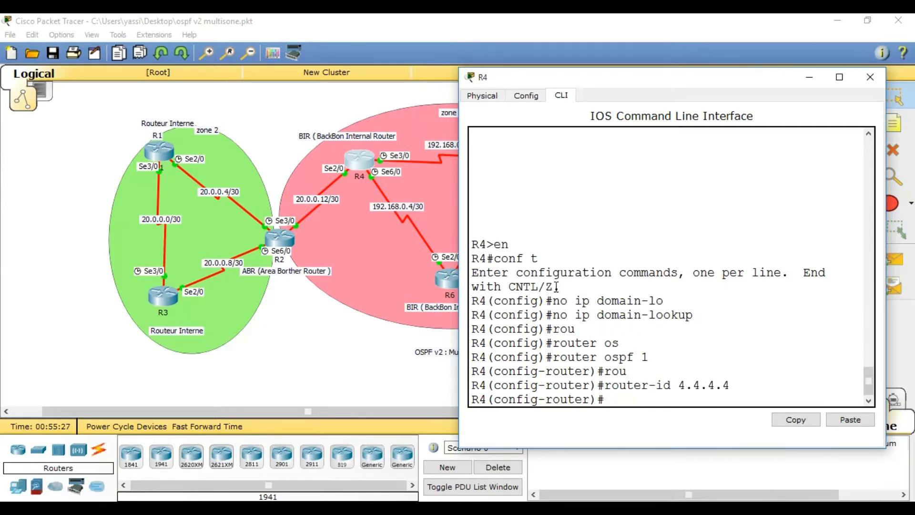
- Add all of R4's interfaces to the backbone area with network 0.0.0.0 255.255.255.255 area 0
key(Tab)
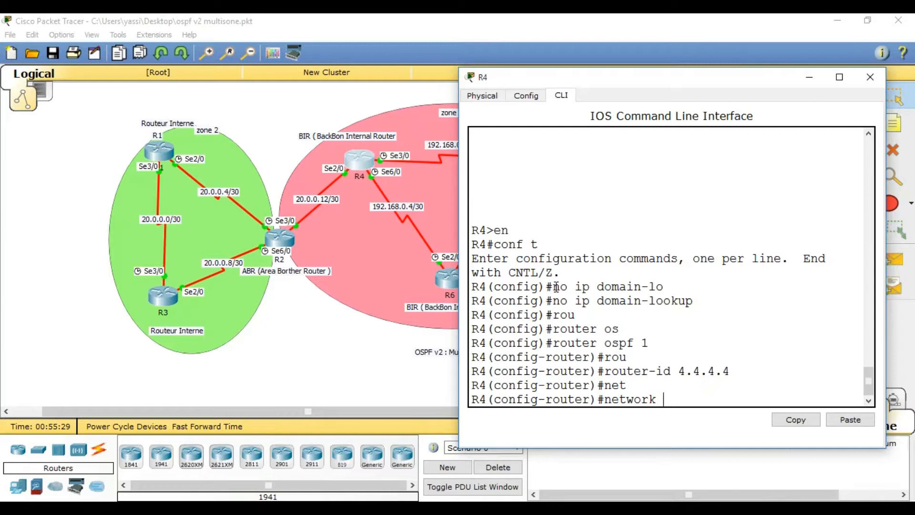
text(0.0.0.0 255.255.255.255)
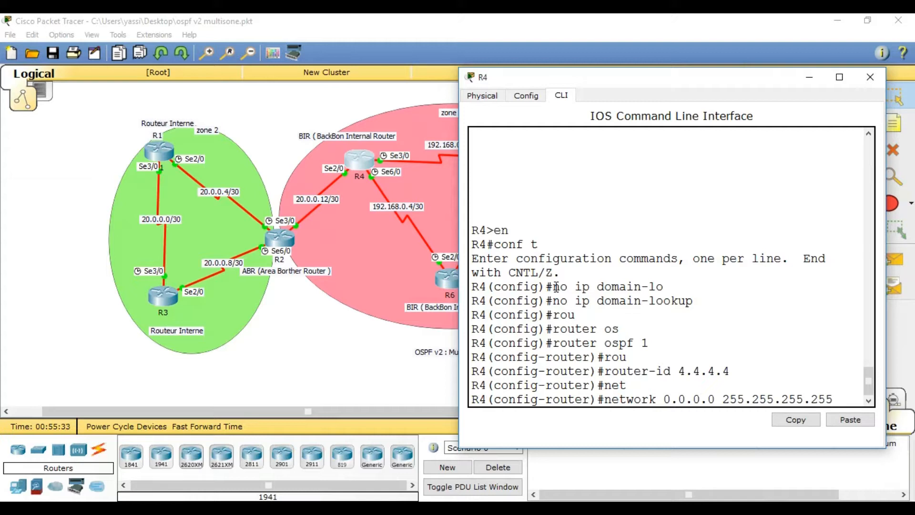
text(area )
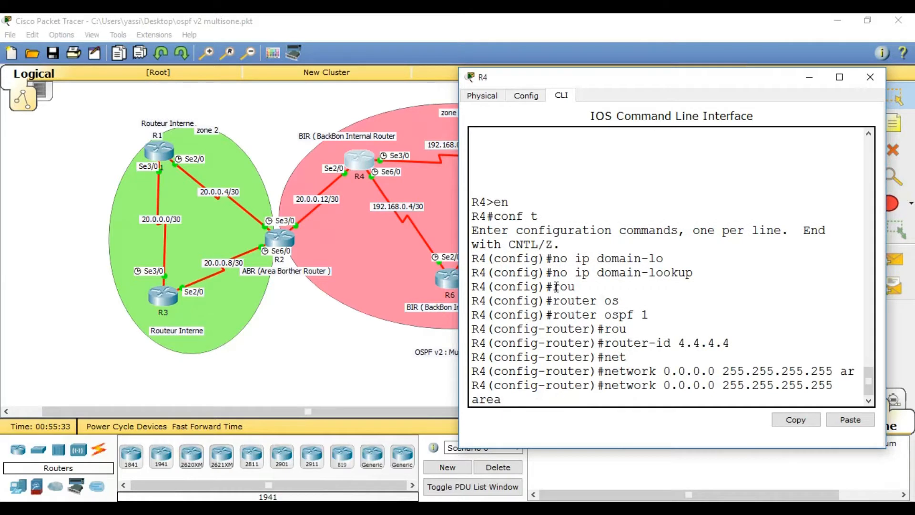
text(0)
key(Return)
- Save R4's configuration with do wr and return to privileged mode with end
text(do wr)
key(Return)
text(end)
key(Return)
key(Return)
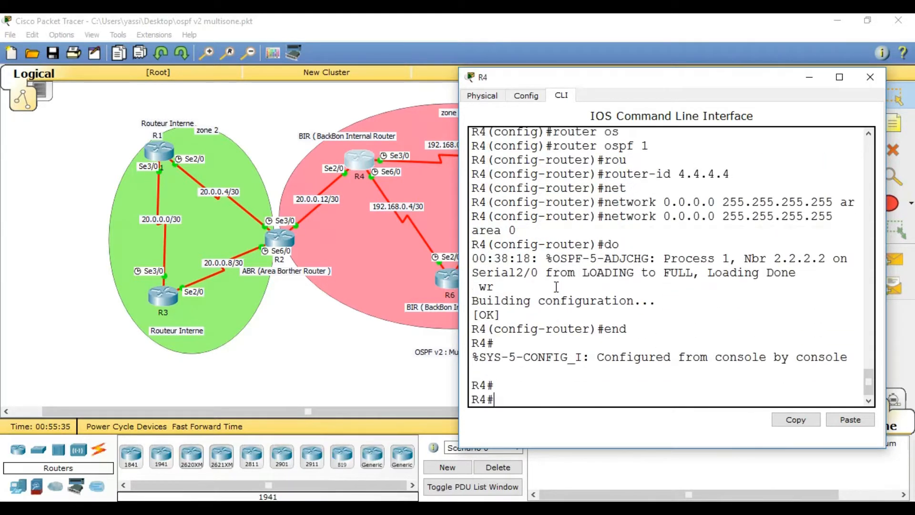
- Display R4's routing protocols with show ip protocols and check the router ID and the advertised network's area
text(show ,ip pro)
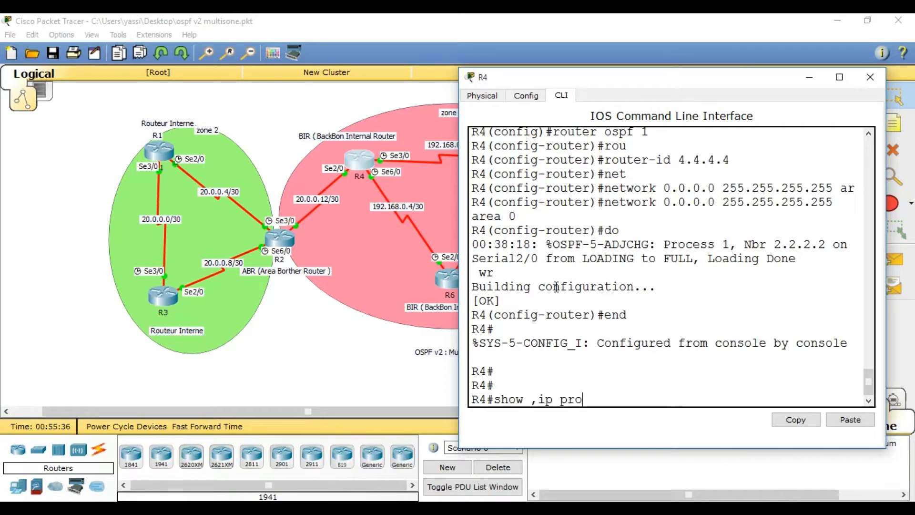
key(BackSpace)
key(BackSpace)
key(BackSpace)
key(BackSpace)
text(ip protocols)
key(Return)
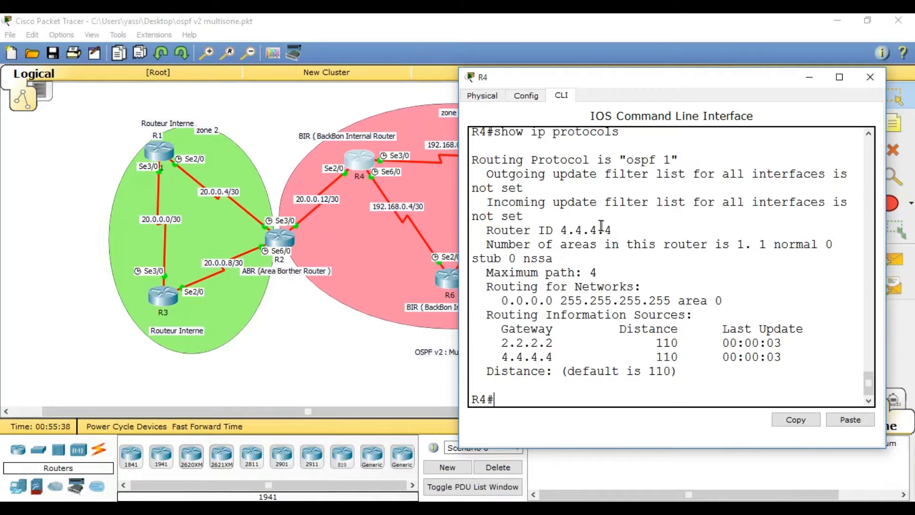
drag(618, 232, 563, 230)
click(728, 299)
drag(727, 299, 634, 299)
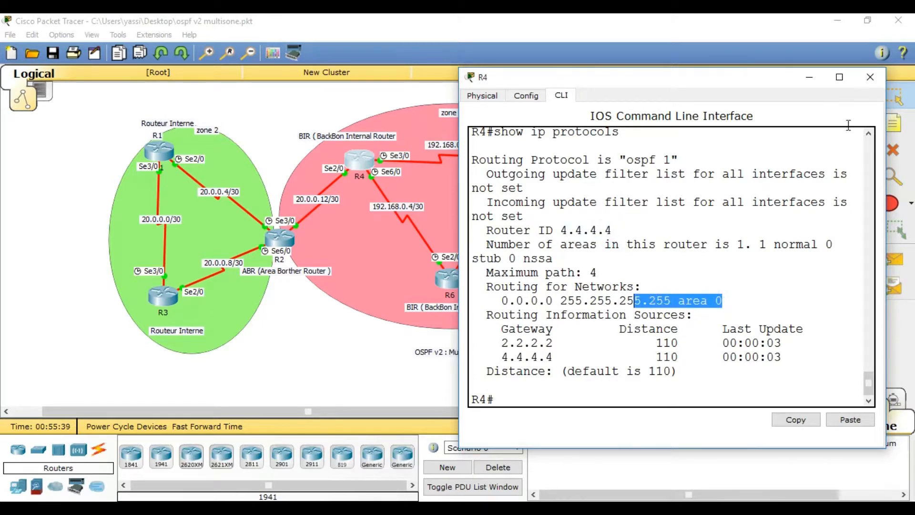
- Close R4, open R6's command line, enter privileged mode with en, and enter global configuration mode with conf t
click(870, 77)
click(620, 115)
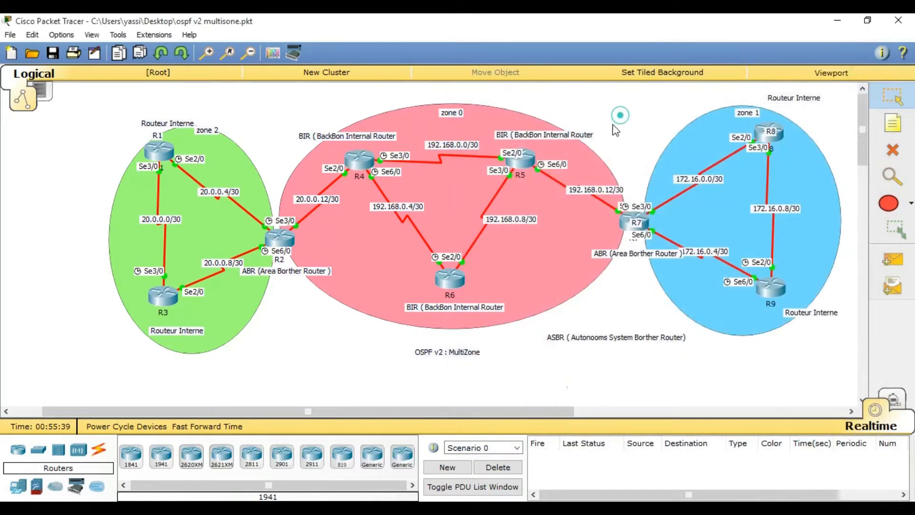
click(451, 272)
key(Return)
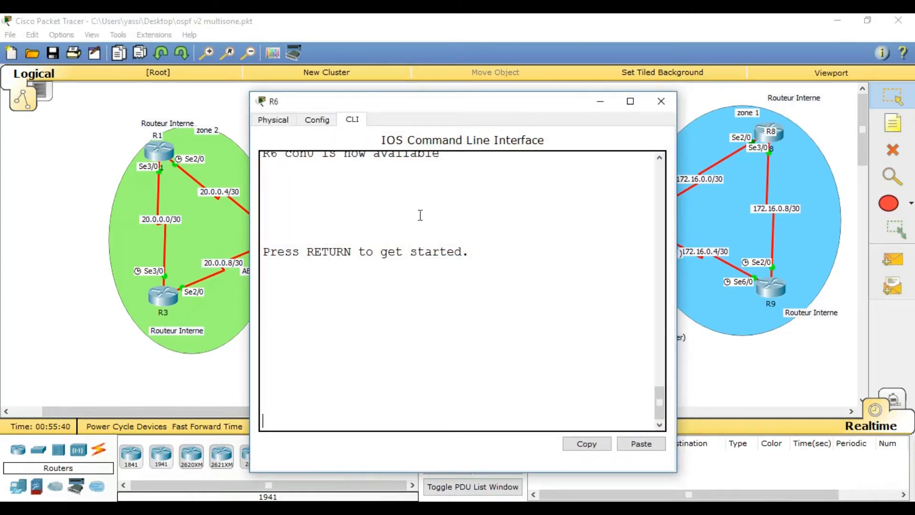
text(en)
key(Return)
text(conf t)
key(Return)
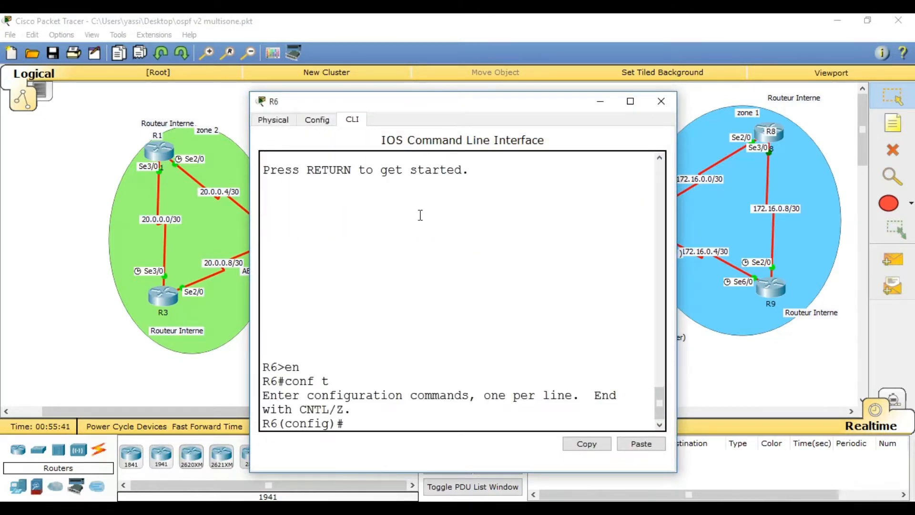
- Start OSPF process 1 on R6 and set its router ID to 6.6.6.6
text(rou)
key(Tab)
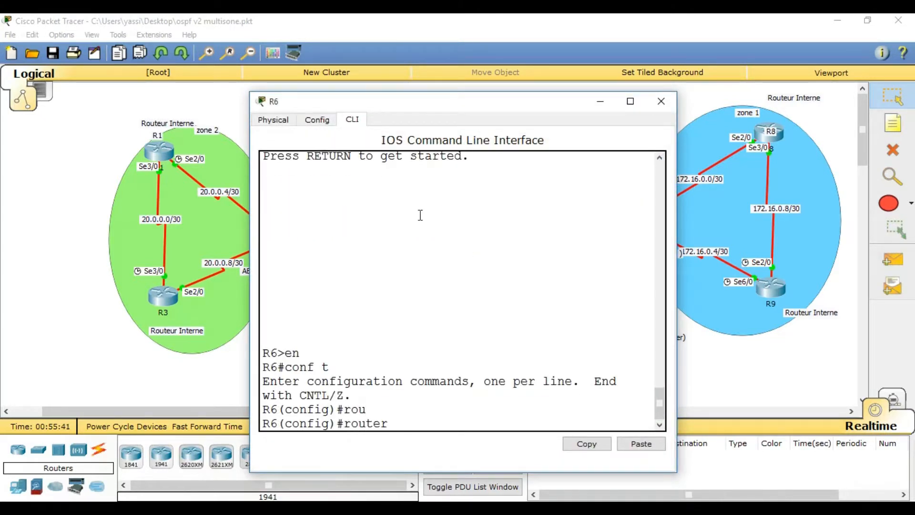
text(os)
key(Tab)
text(1)
key(Return)
text(rou)
key(Tab)
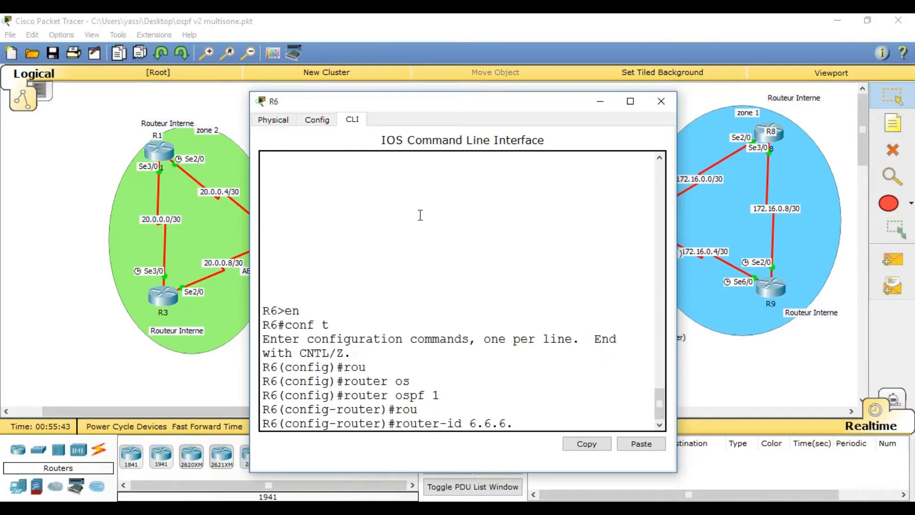
text(6.6.6.6)
key(Return)
- Add all of R6's interfaces to the backbone area with network 0.0.0.0 255.255.255.255 area 0
text(net)
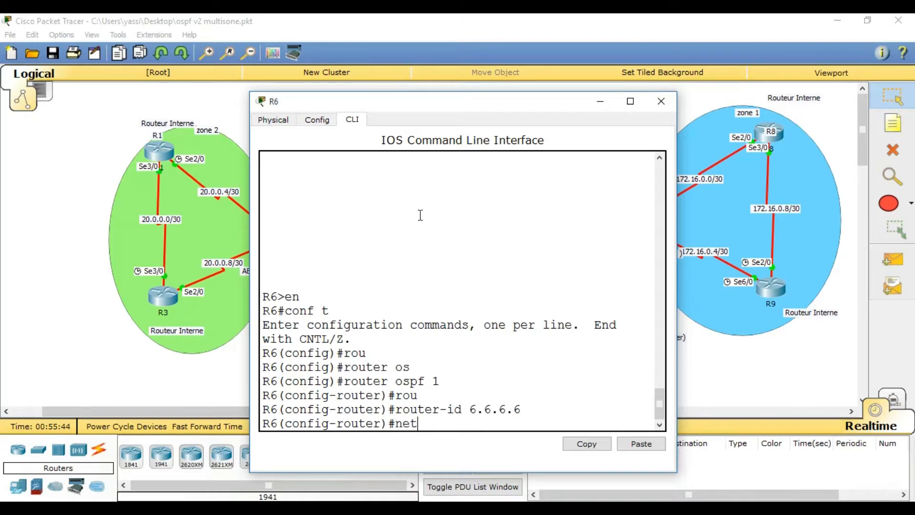
text( 0.0.0.0 255.255.255.255 area 0)
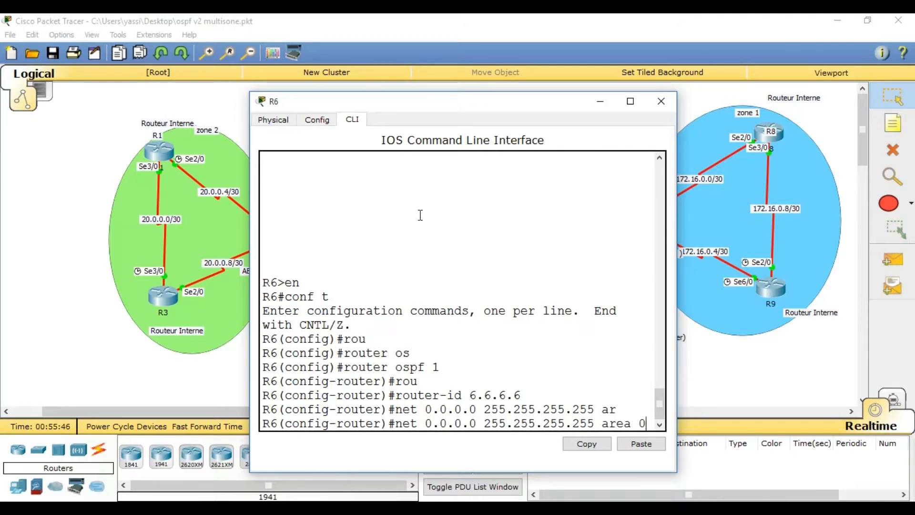
key(Return)
- Save R6's configuration with do wr and return to privileged mode with end
text(do wr)
key(Return)
text(end)
key(Return)
key(Return)
- Display R6's routing protocols with show ip protocols and check the router ID and the advertised network's area
text(show ip pro)
key(Tab)
key(Return)
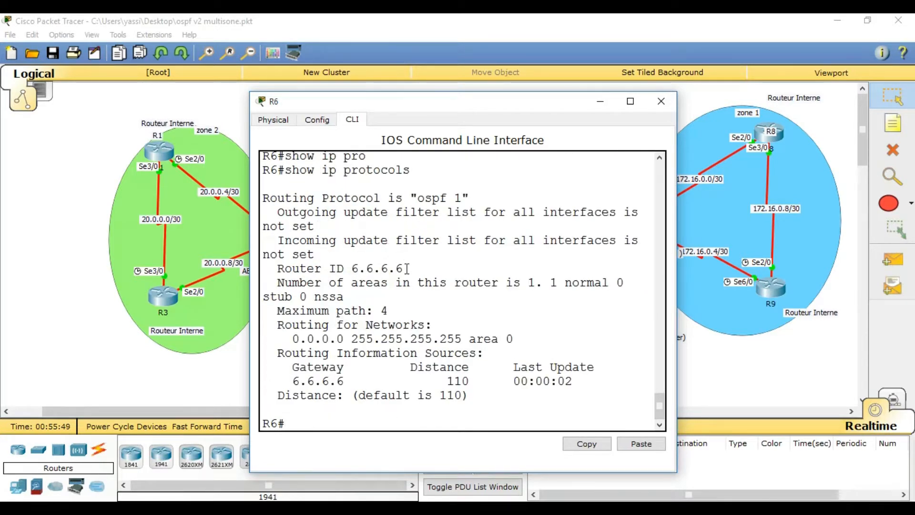
drag(524, 342, 313, 340)
click(315, 340)
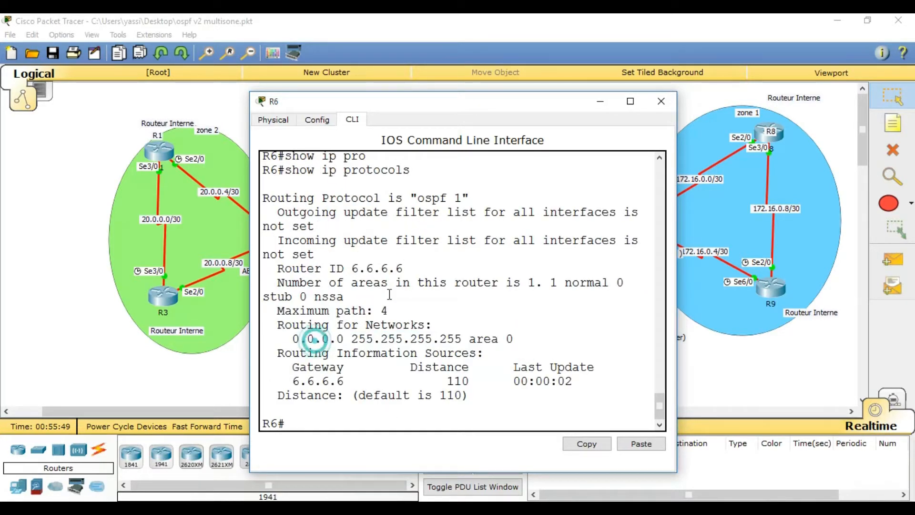
- Close R6, open R5's command line, enter privileged mode with en, and enter global configuration mode with conf t
click(662, 101)
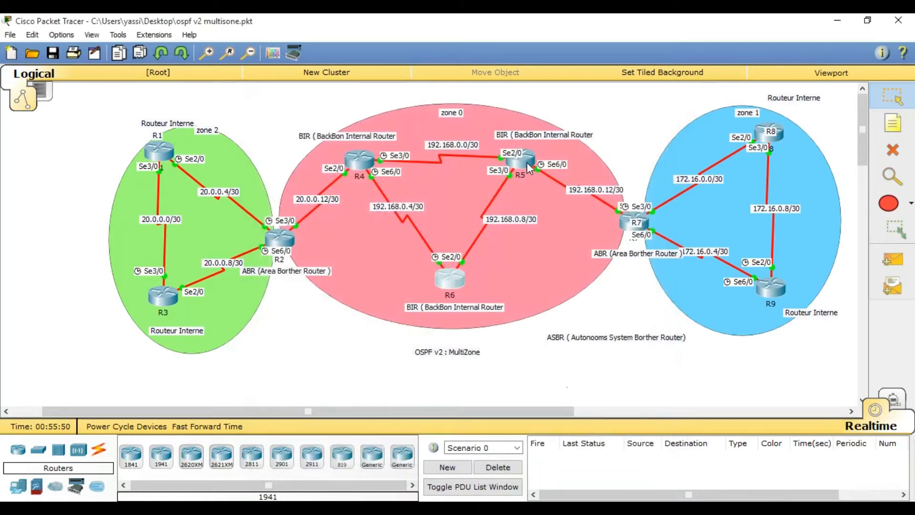
click(527, 162)
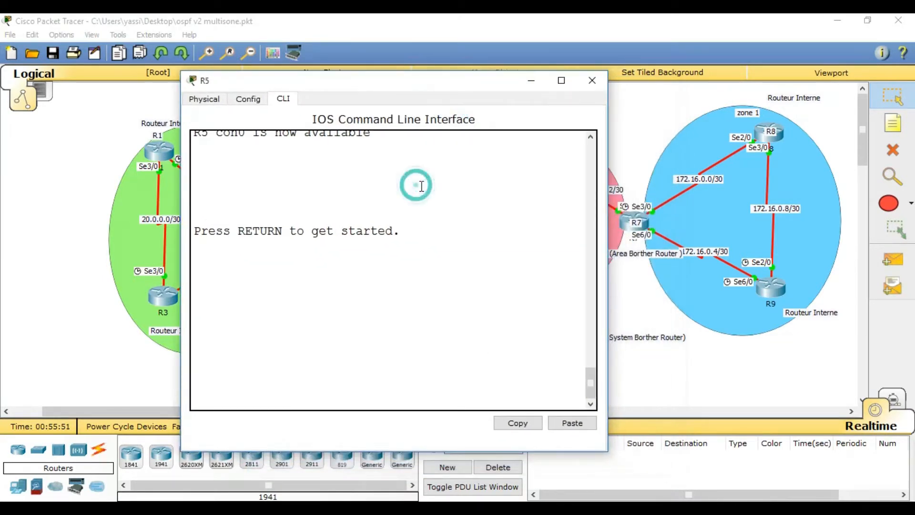
key(Return)
text(en)
key(Return)
text(conf )
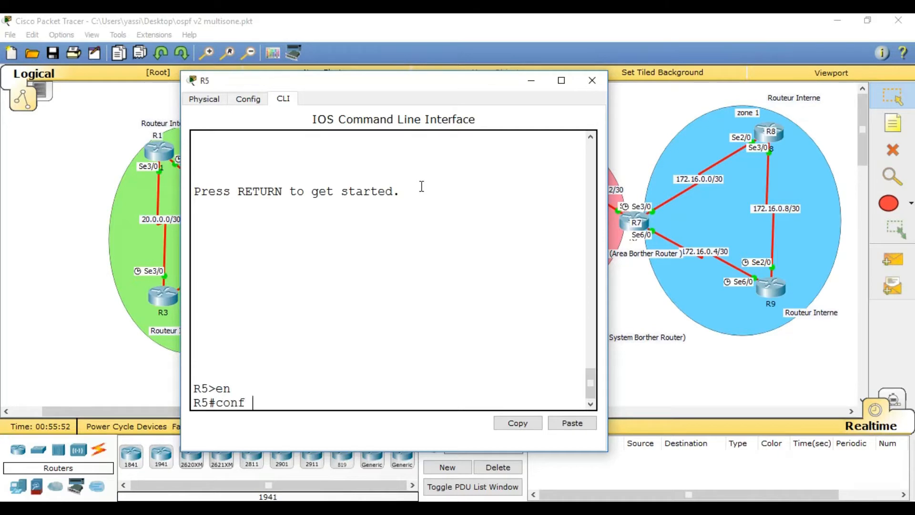
text(t)
key(Return)
- Start OSPF process 1 on R5 and set its router ID to 5.5.5.5
text(rou)
key(Tab)
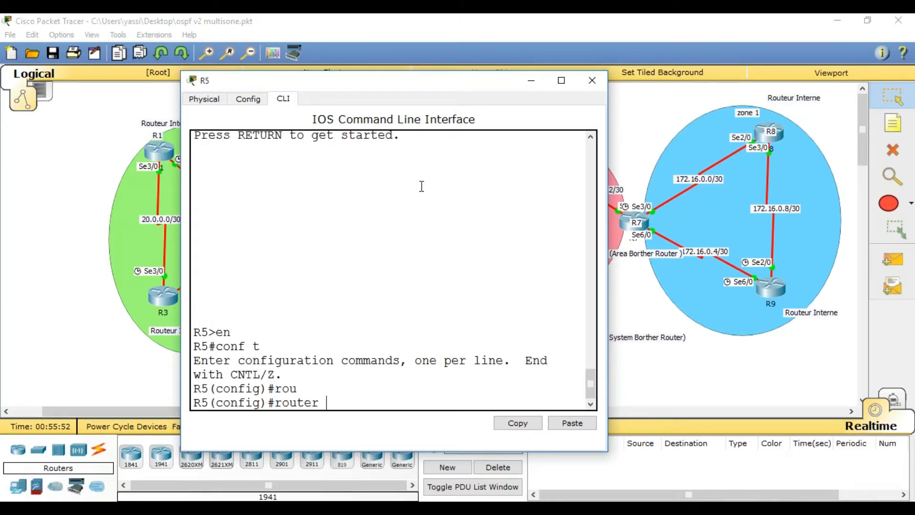
text(os)
key(Tab)
text(1)
key(Return)
text(rou)
key(Tab)
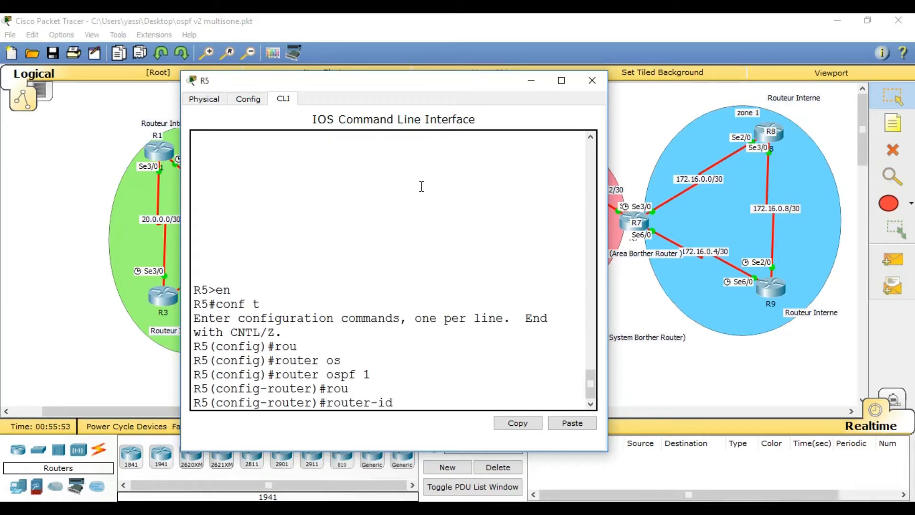
text(5.5.5.5)
key(Return)
- Add all of R5's interfaces to the backbone area with network 0.0.0.0 255.255.255.255 area 0
text(net 0.0.0.0 25)
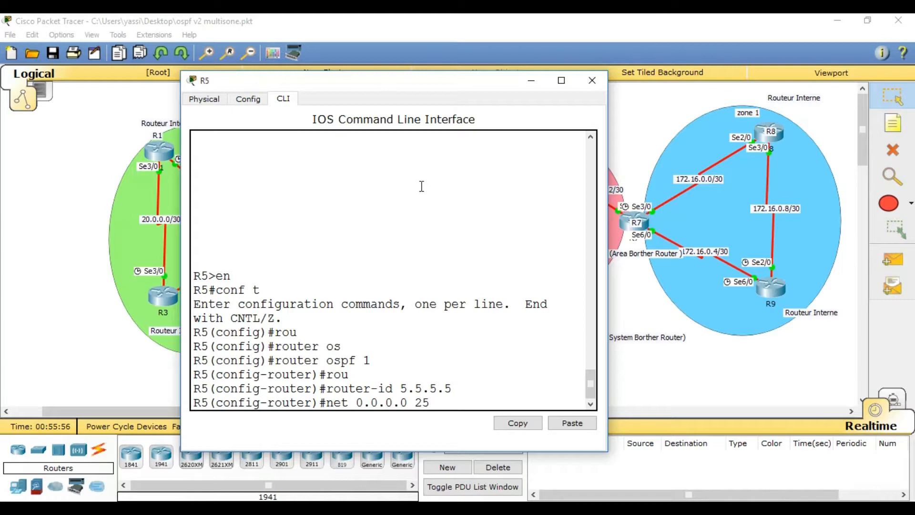
text(5.255.255.255 ar)
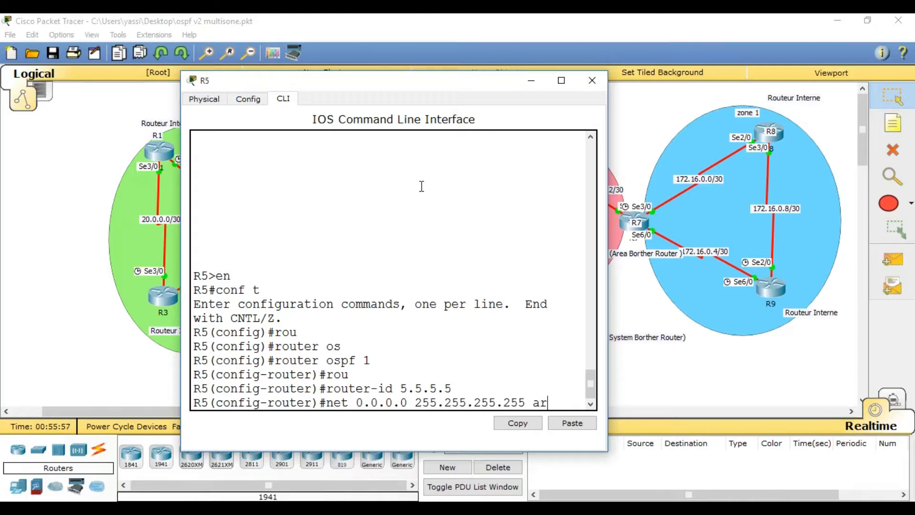
key(Tab)
text(0)
key(Return)
- Save R5's configuration with do wr and return to privileged mode with end
text(do wr)
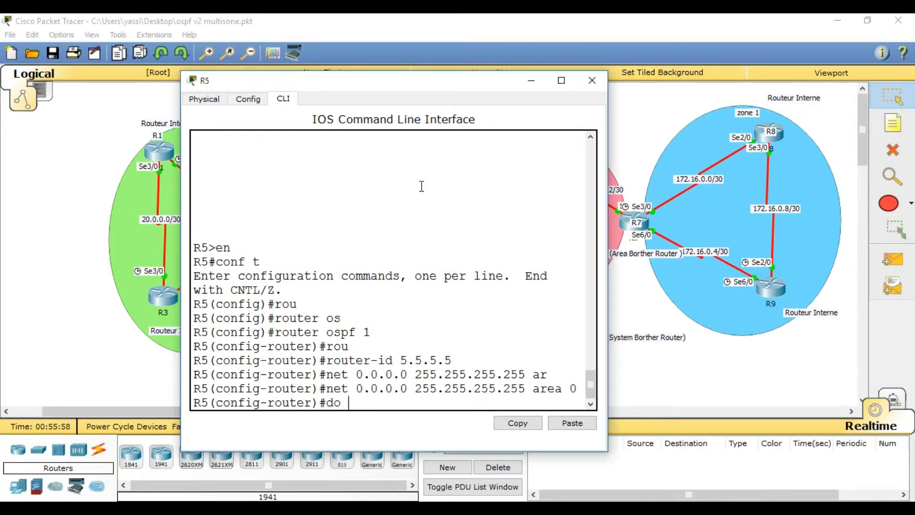
key(Return)
text(end)
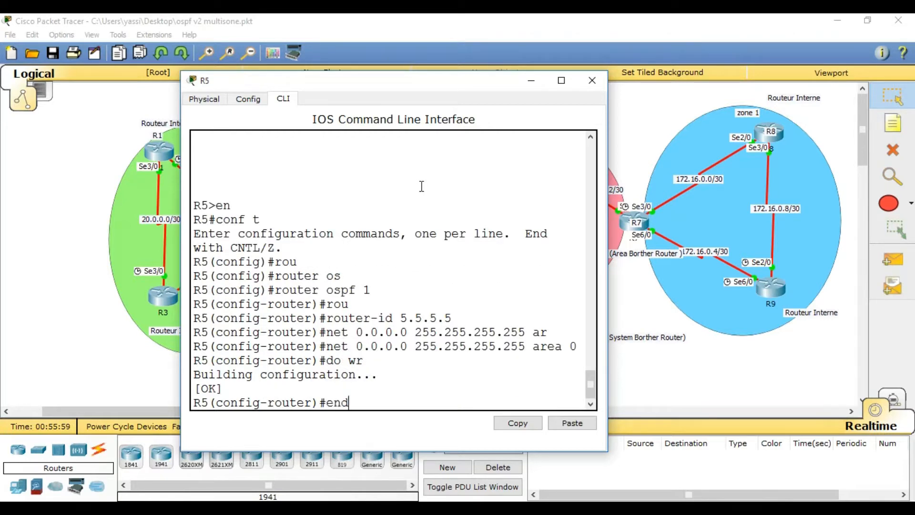
key(Return)
key(Return)
- Display R5's routing protocols with show ip protocols to check the router ID and advertised network
text(show ip pr)
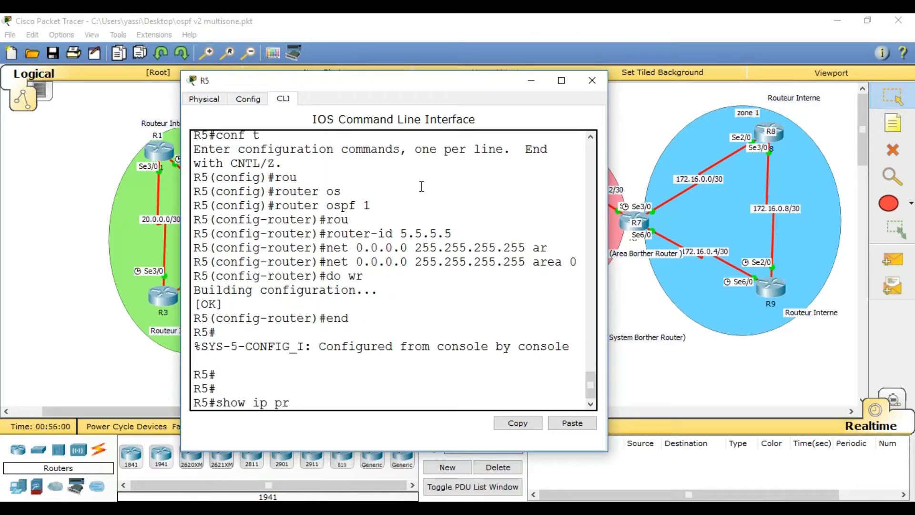
text(o)
key(Tab)
key(Return)
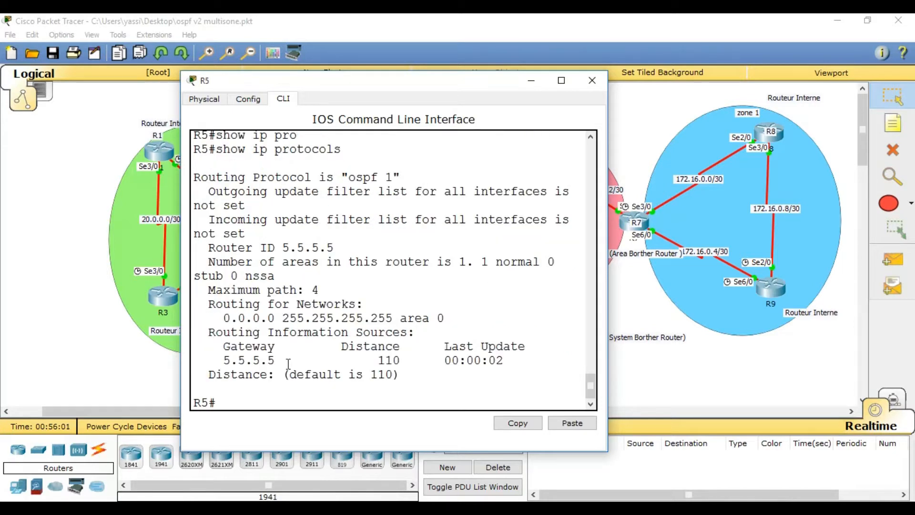
- Display R5's routing table with show ip route and check its route entries
text(show ip rou)
key(Tab)
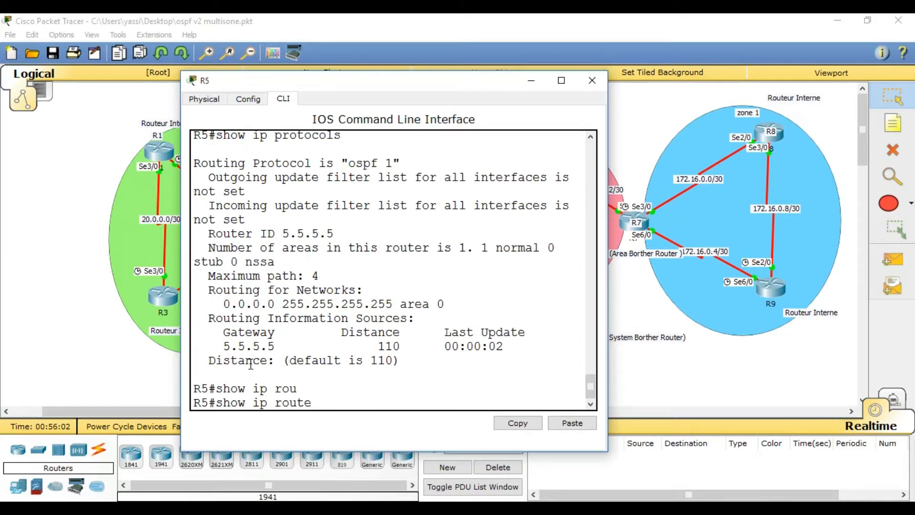
key(Return)
key(Up)
key(Down)
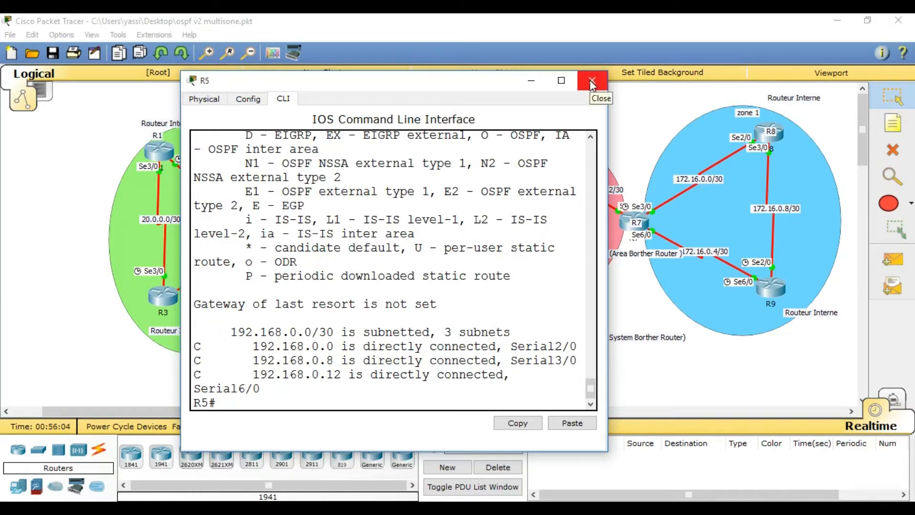
key(Return)
- Close R5, open R7's command line clear of zone 1, and enter global configuration mode with en and conf t
click(591, 80)
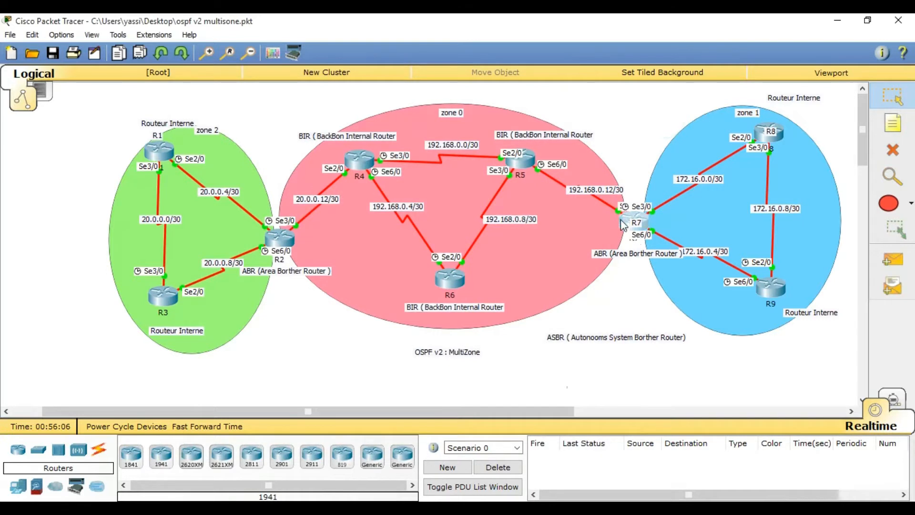
click(637, 223)
drag(314, 81, 238, 52)
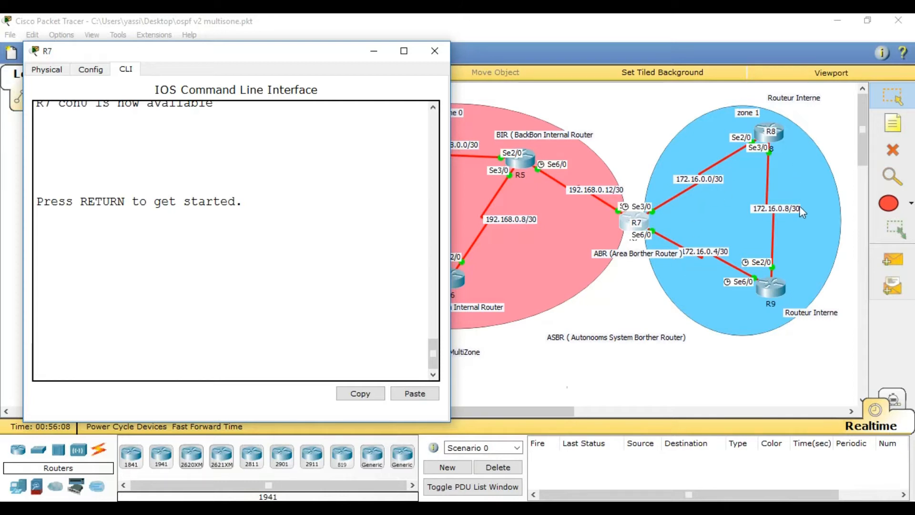
key(Return)
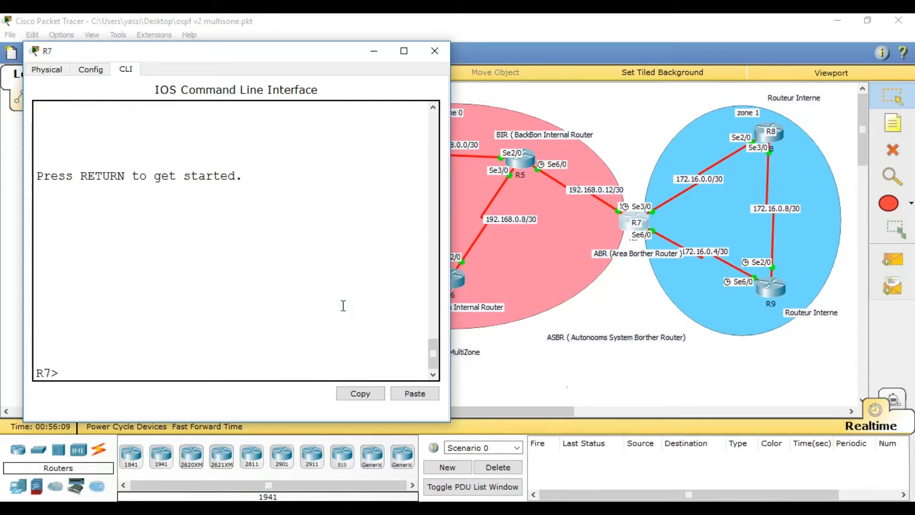
text(en)
key(Return)
text(conf t)
key(Return)
- List R7's interface addresses from configuration mode with do show ip int br
text(do show i)
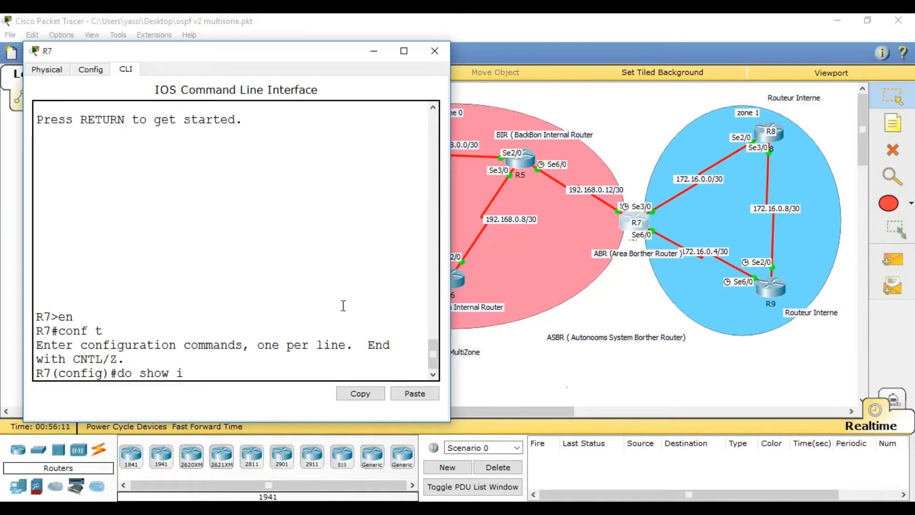
text(p int br)
key(Return)
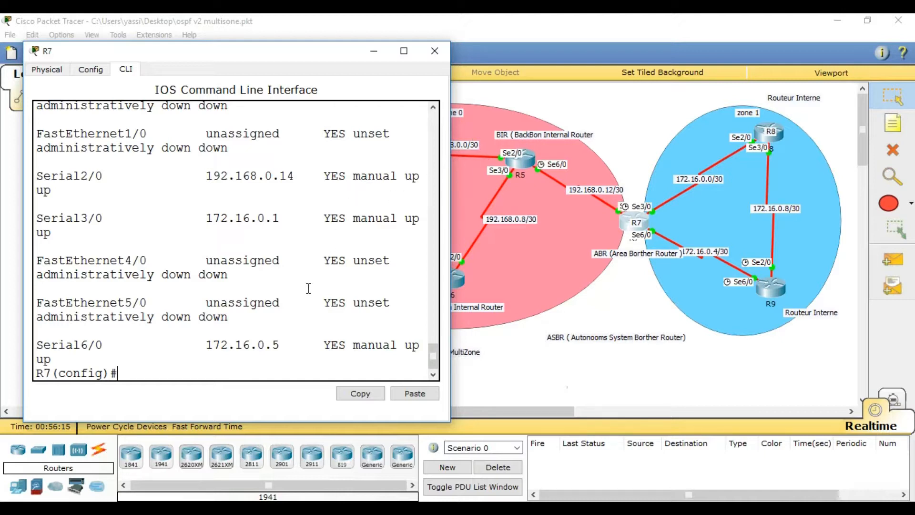
- Start OSPF process 1 on R7 and set its router ID to 7.7.7.7
text(rou)
key(Tab)
text(os)
key(Tab)
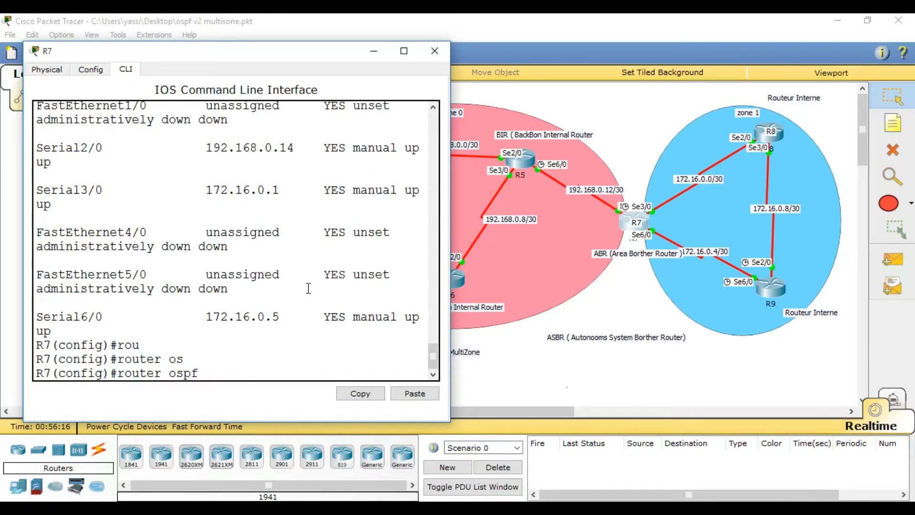
text(1)
key(Return)
text(rou)
key(Tab)
text(7.7.7.7)
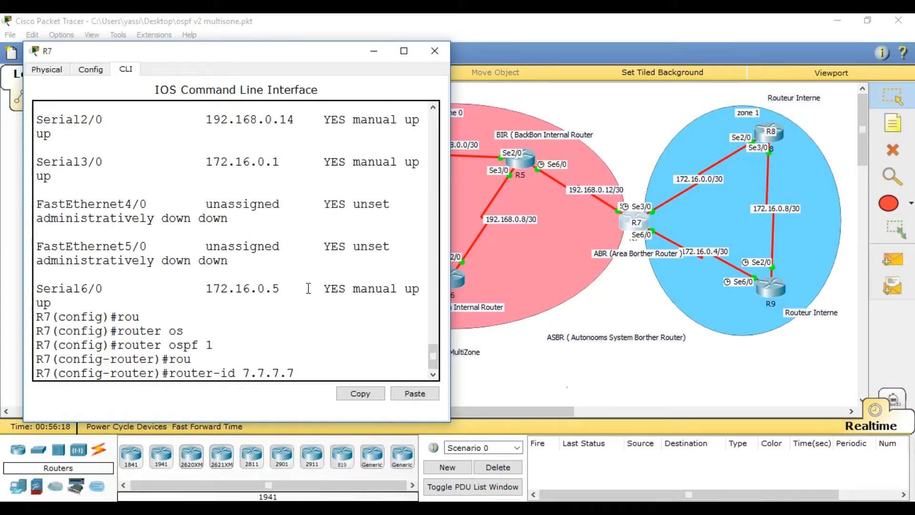
key(Return)
- Add R7's Serial2/0 address to the backbone area with net 192.168.0.14 0.0.0.0 area 0
text(net )
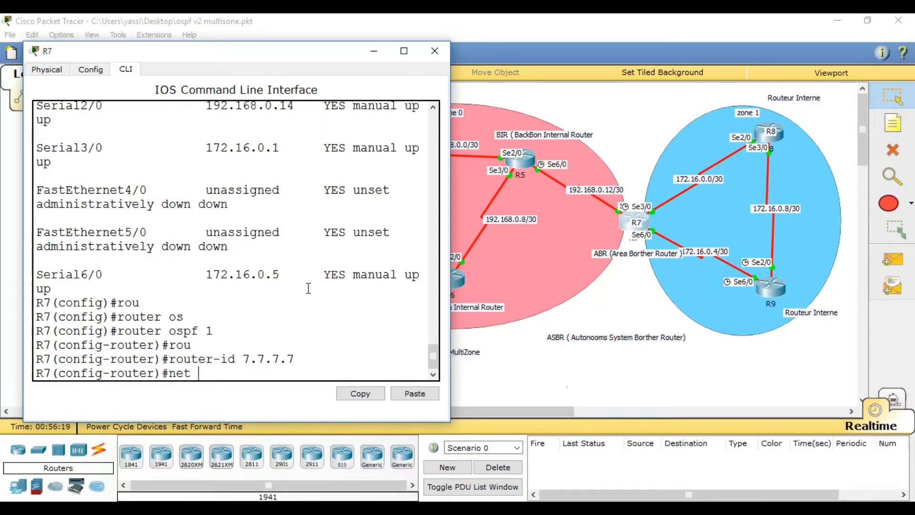
text(192.168.0.14)
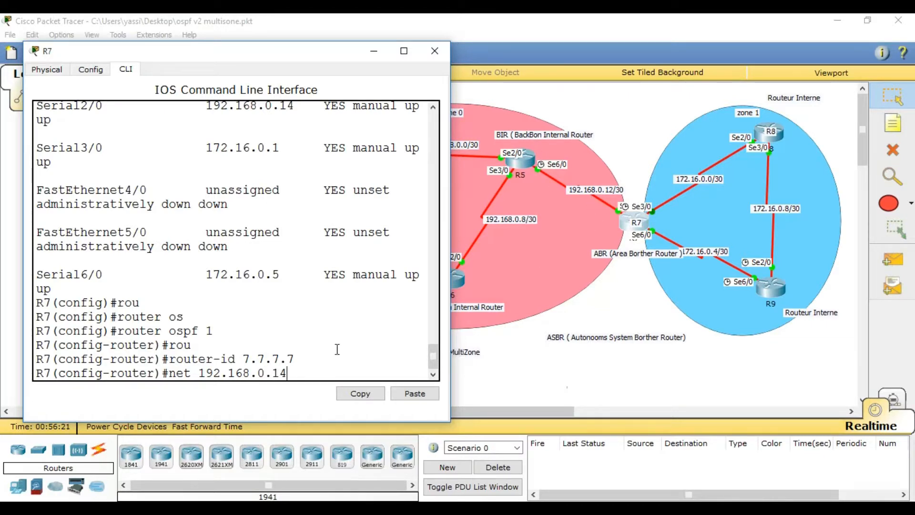
text(0.0.0.0 ar)
key(Tab)
text(0)
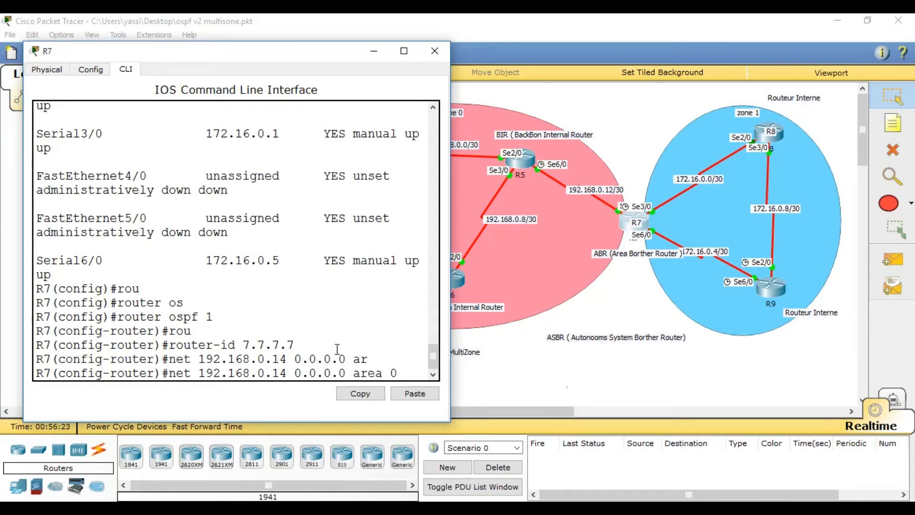
key(Return)
- Add R7's Serial6/0 address to area 1 with net 172.16.0.5 0.0.0.0 area 1
text(net)
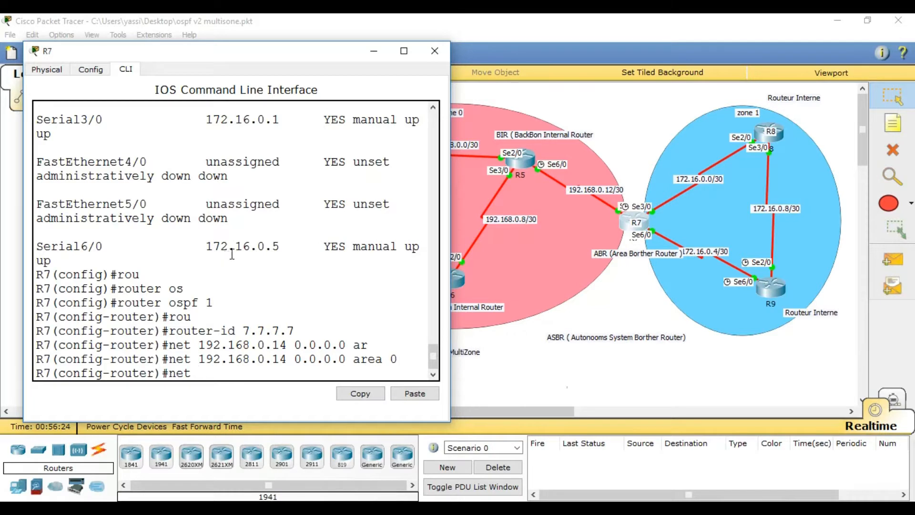
scroll(257, 210, up, 1)
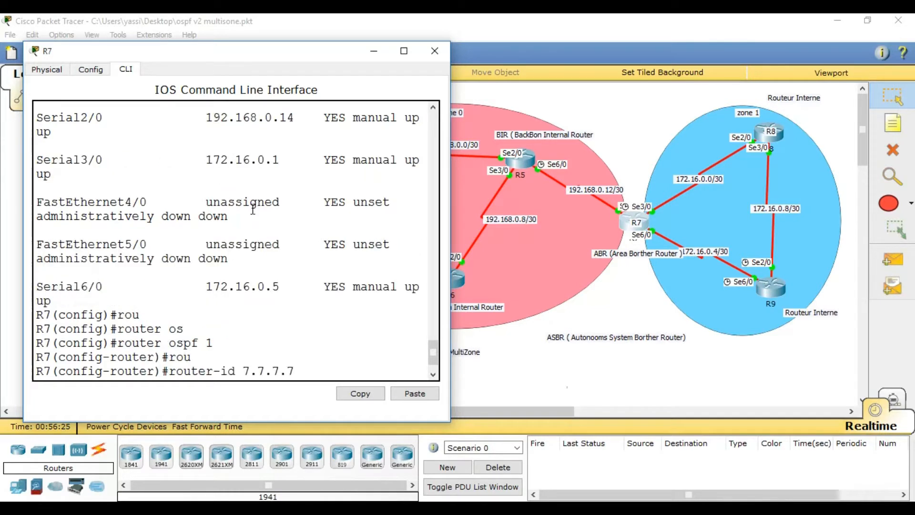
scroll(291, 212, down, 1)
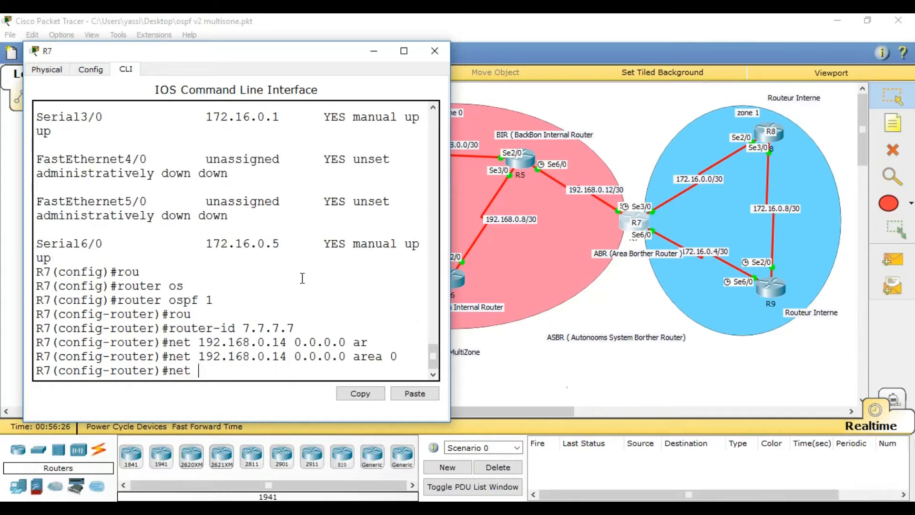
text(72.16.0.5 0.0.0.0 area 1)
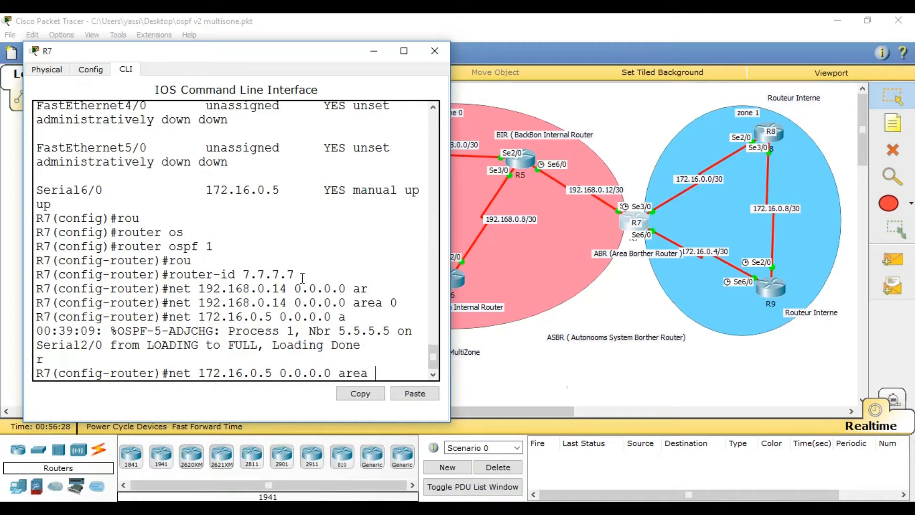
key(Return)
- Add R7's Serial3/0 address to area 1 with net 172.16.0.1 0.0.0.0 area 1 and save the configuration with do wr
key(Up)
key(Left)
key(Left)
key(Left)
key(Left)
key(Left)
key(Left)
key(Left)
key(Left)
key(Left)
key(Left)
key(Left)
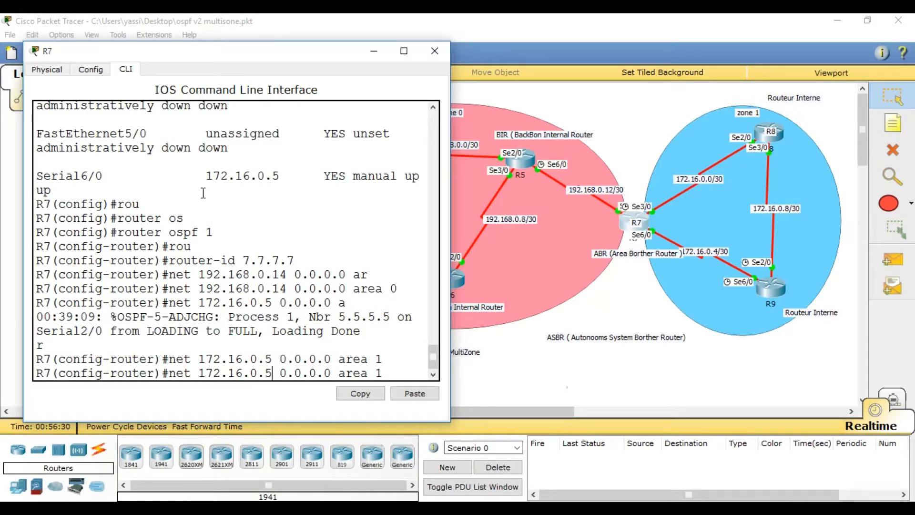
scroll(204, 193, up, 2)
scroll(214, 210, down, 2)
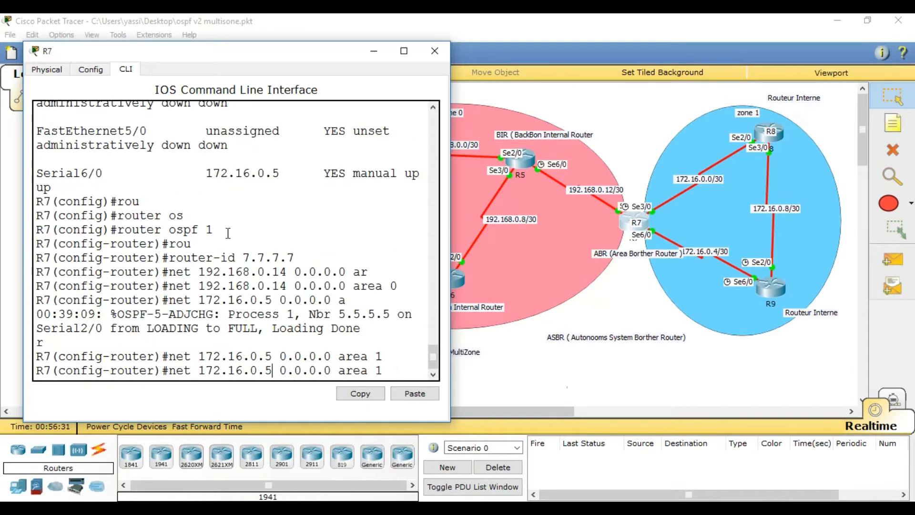
key(BackSpace)
text(1)
key(Return)
text(do wr)
key(Return)
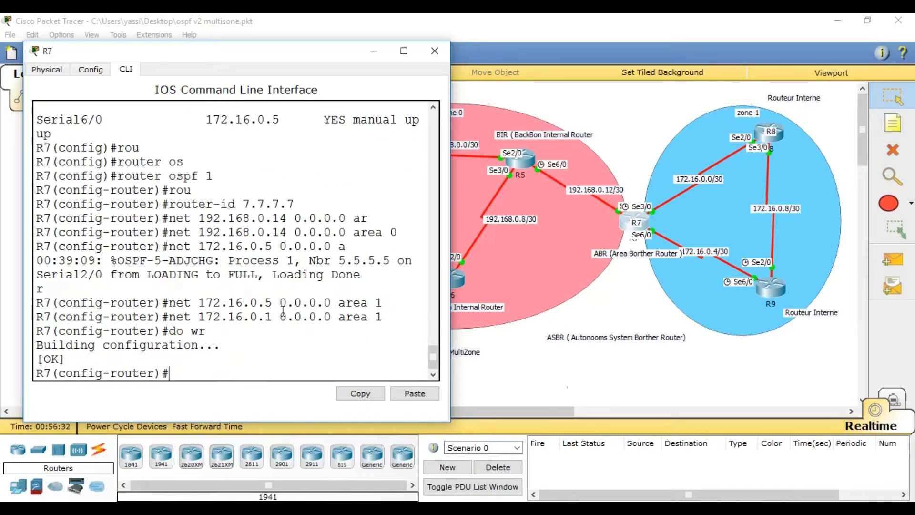
- Leave configuration mode on R7 and review its OSPF networks and areas with show ip protocols
text(end)
key(Return)
key(Return)
key(Return)
text(show)
key(BackSpace)
key(BackSpace)
key(BackSpace)
text(how ip pro)
key(Tab)
key(Return)
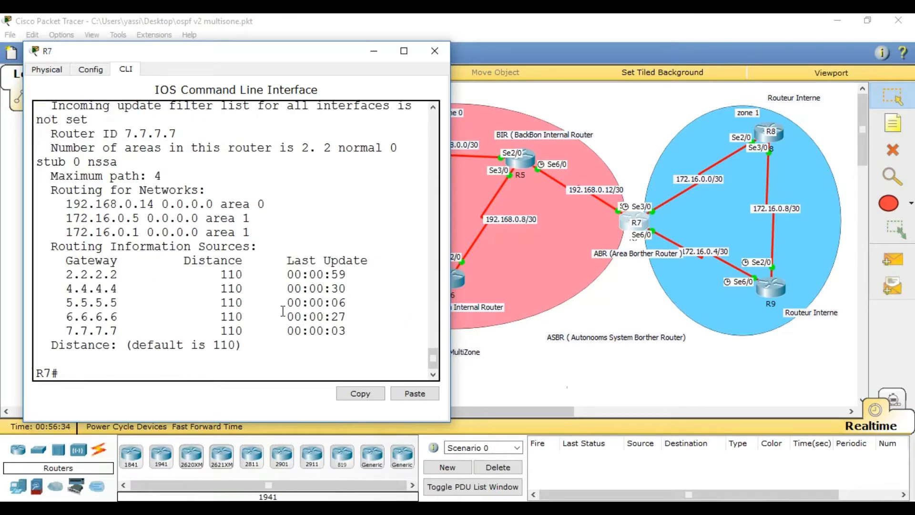
drag(65, 204, 161, 204)
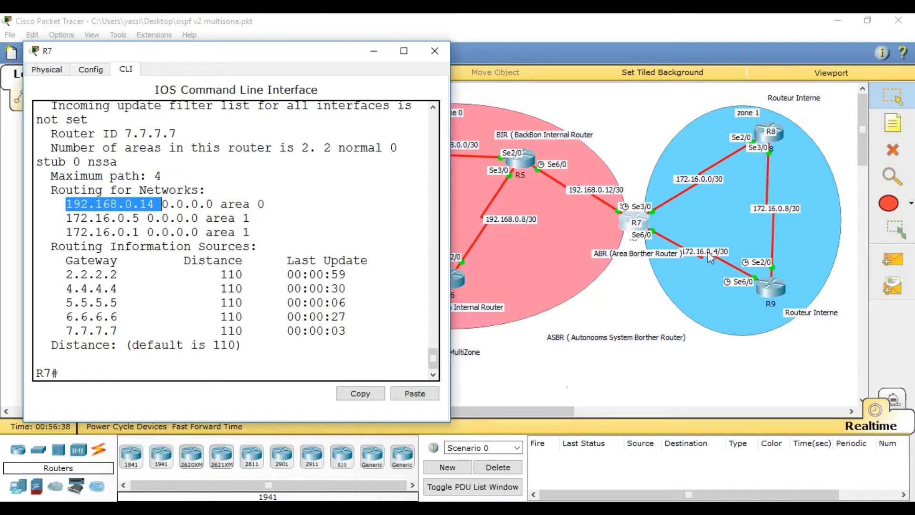
click(244, 221)
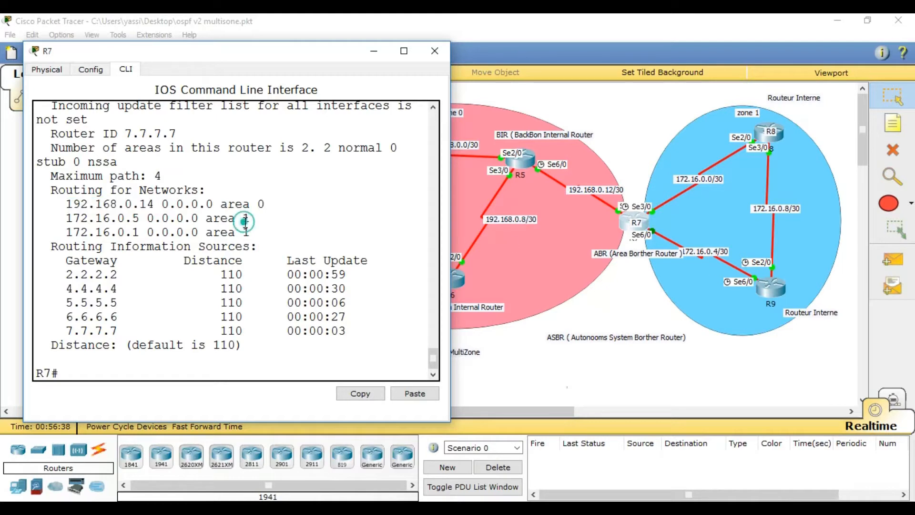
click(435, 54)
- Open R8's command line and enter global configuration mode with en and conf t
click(769, 132)
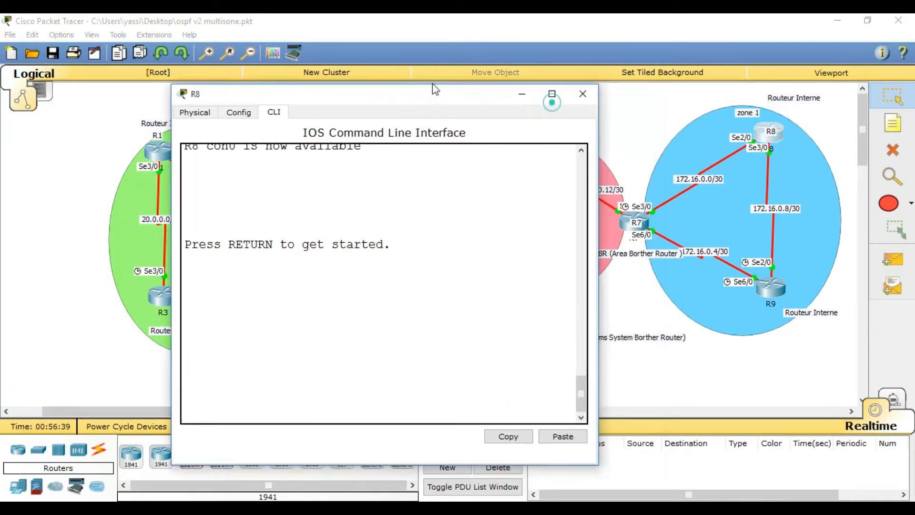
key(Return)
text(en)
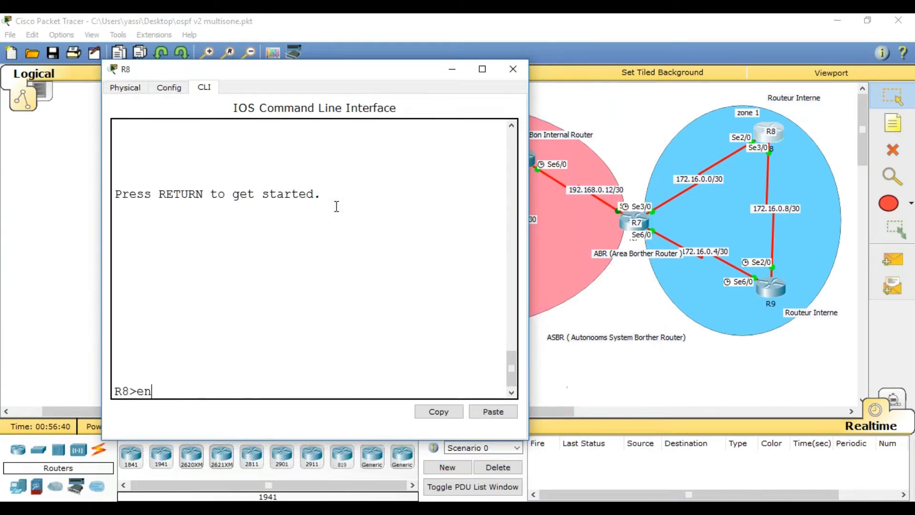
key(Return)
text(conf t)
key(Return)
- Start OSPF process 1 on R8 and set its router ID to 8.8.8.8
text(ro)
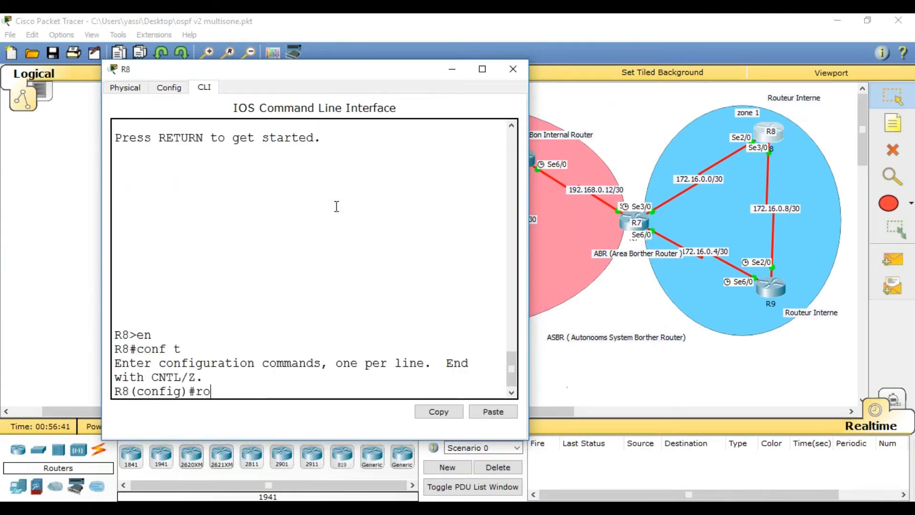
text(u)
key(Tab)
text(os)
key(Tab)
text(1)
key(Return)
text(rou)
key(Tab)
text(8.8.8.8)
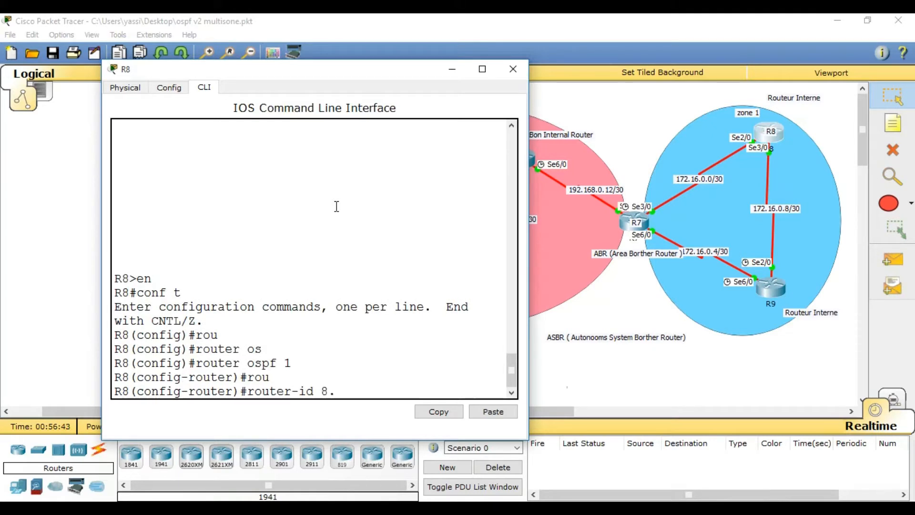
key(Return)
- Put all of R8's interfaces into area 1 with net 0.0.0.0 255.255.255.255 area 1
text(net 0.0.0.0 255.255.255.255 ar)
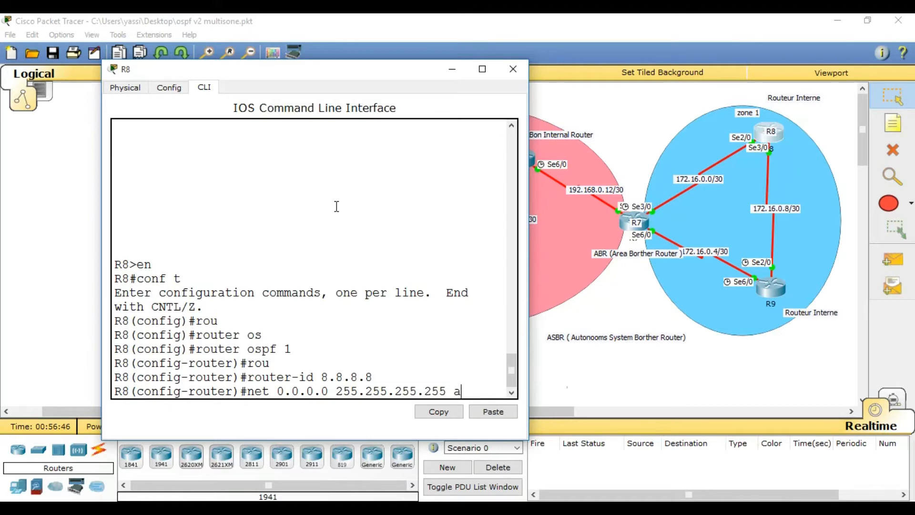
key(Tab)
text(1)
key(Up)
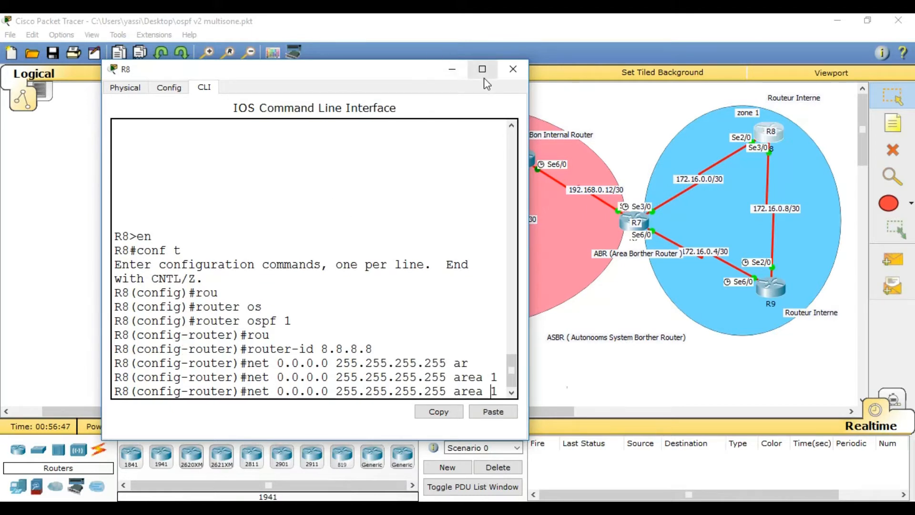
key(Down)
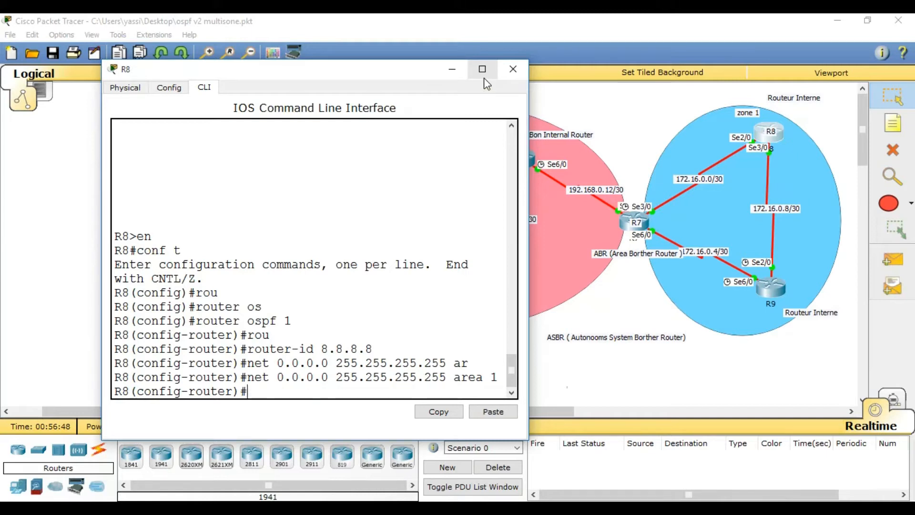
- Leave configuration mode on R8 and check its router ID and advertised networks with show ip protocols
text(end)
key(Return)
key(Return)
text(show ip pro)
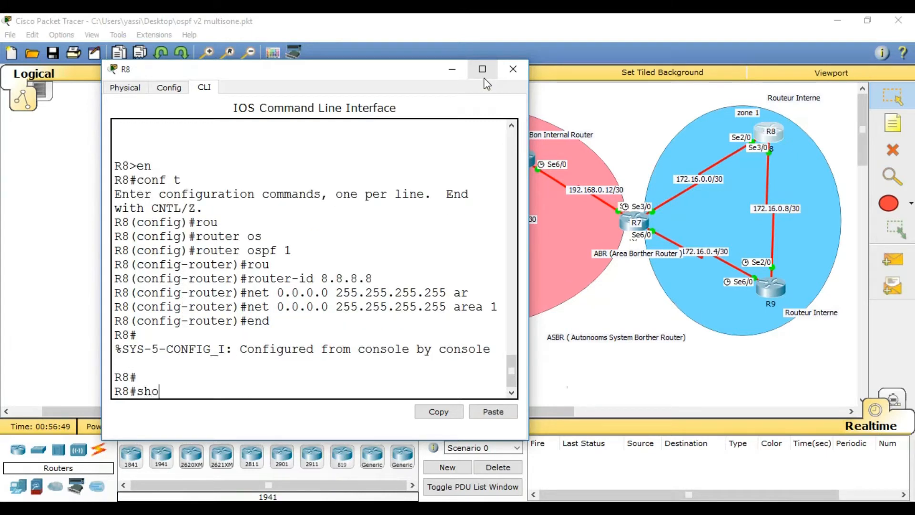
key(Tab)
key(Return)
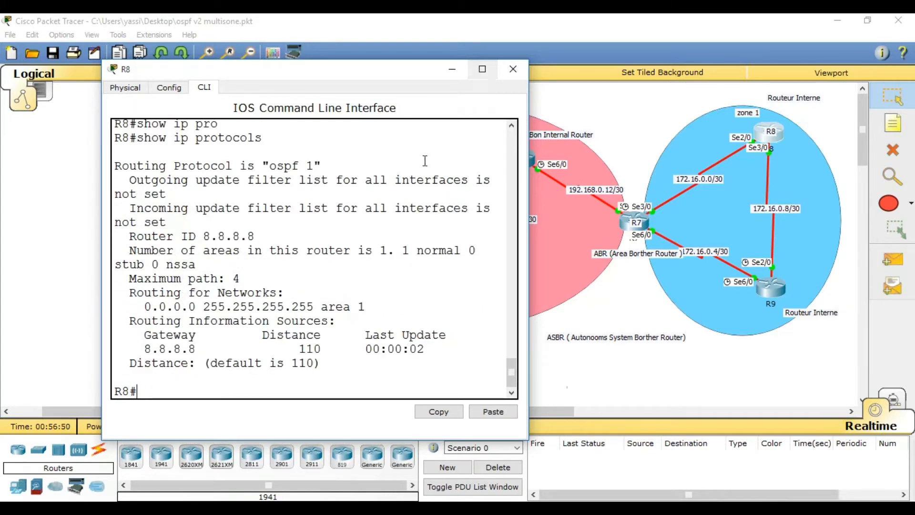
drag(266, 236, 202, 236)
click(251, 276)
drag(365, 307, 128, 308)
click(513, 69)
- Open R9's command line and enter global configuration mode with en and conf t
click(769, 292)
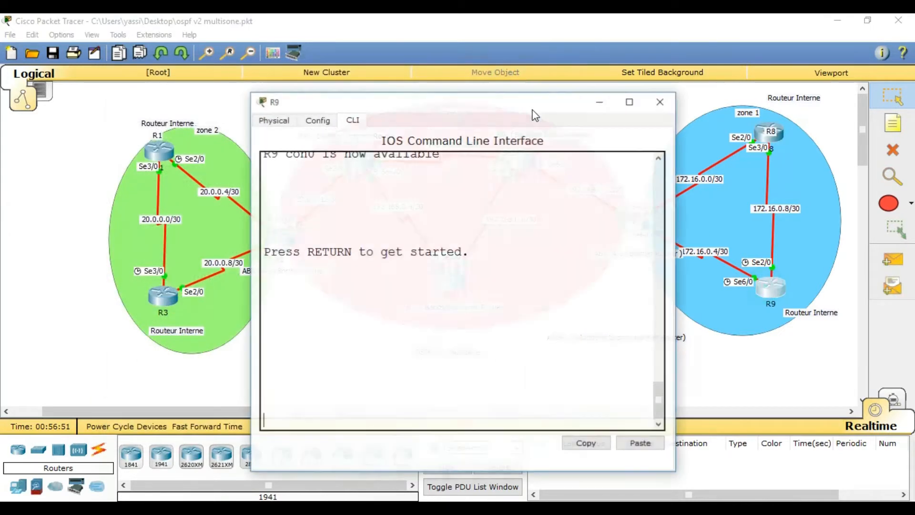
drag(521, 106, 394, 54)
click(327, 178)
key(Return)
text(e)
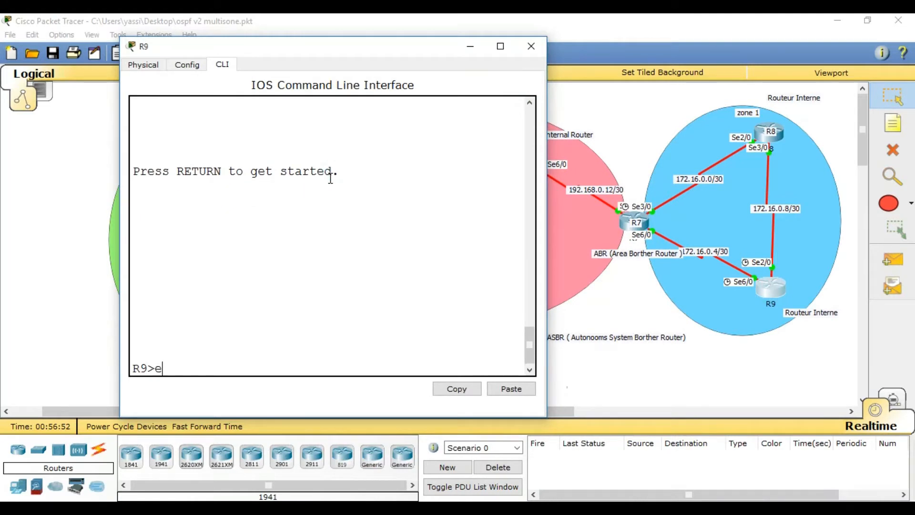
text(n)
key(Return)
text(conf t)
key(Return)
- Start OSPF process 1 on R9 and set its router ID to 9.9.9.9
text(router o)
key(Tab)
text(os)
key(Tab)
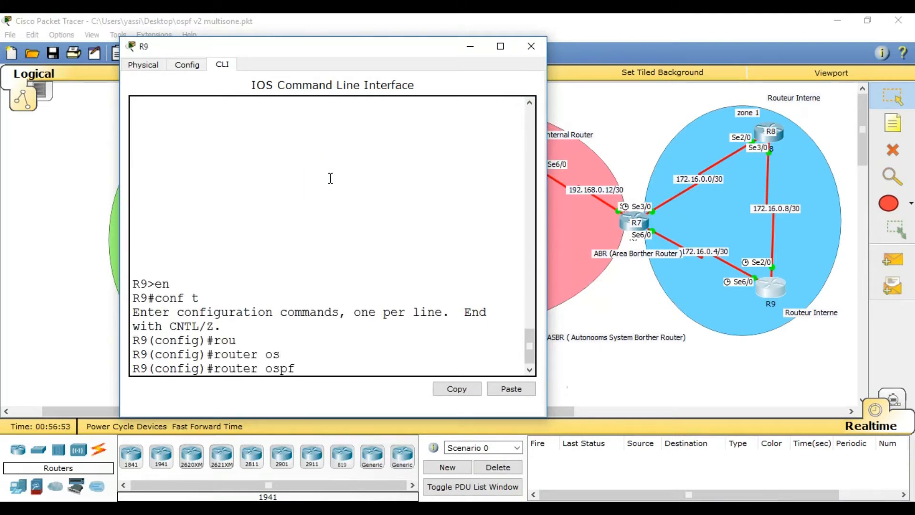
text(1)
key(Return)
text(rou)
key(Tab)
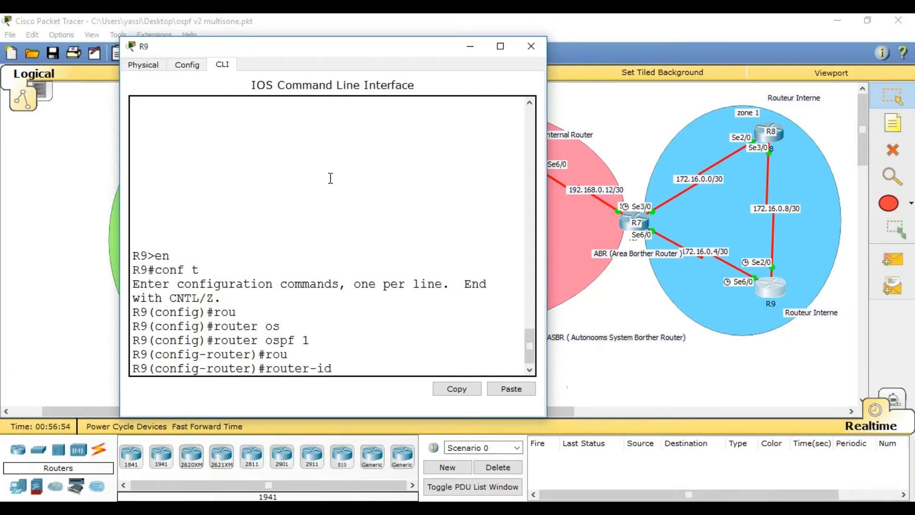
text(9.9.9.9)
key(Return)
- Put all of R9's interfaces into area 1 with net 0.0.0.0 255.255.255.255 area 1
text(nfig-router)#ner)
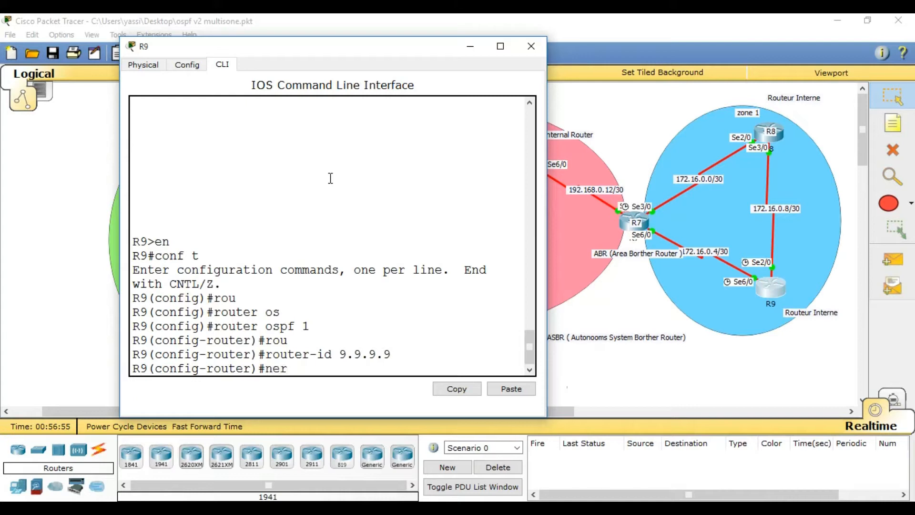
key(BackSpace)
text(t)
text( 0.0.0.0 255.25)
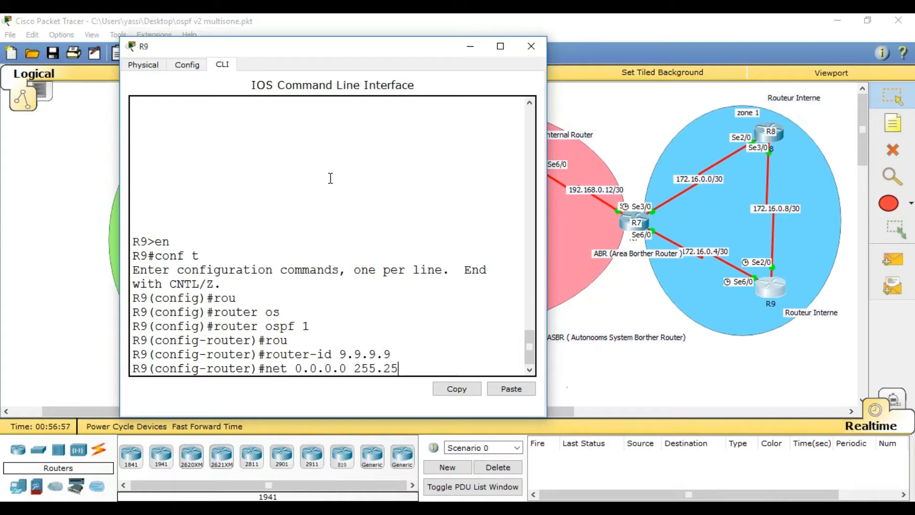
text(5.255.255 a)
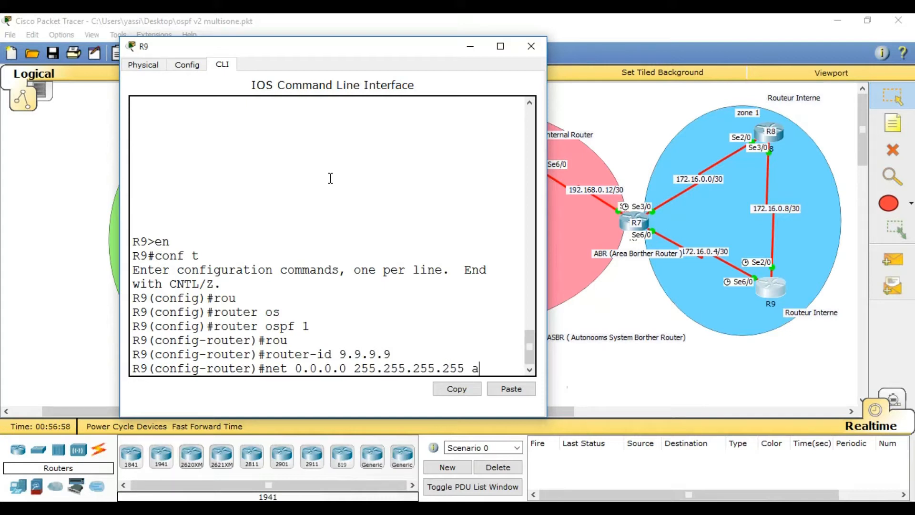
text(r)
key(Tab)
text(1)
key(Return)
- Save R9's configuration with do wr and fast-forward the simulation time
text(do wr)
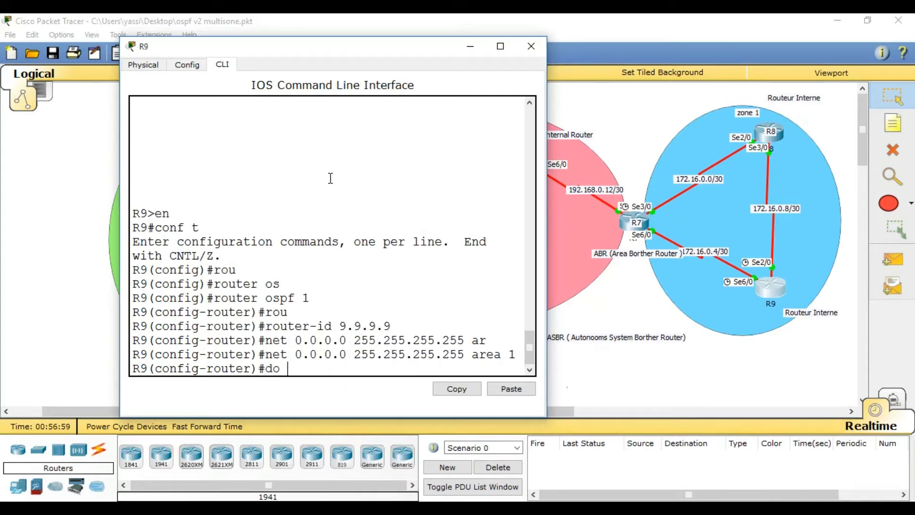
key(Return)
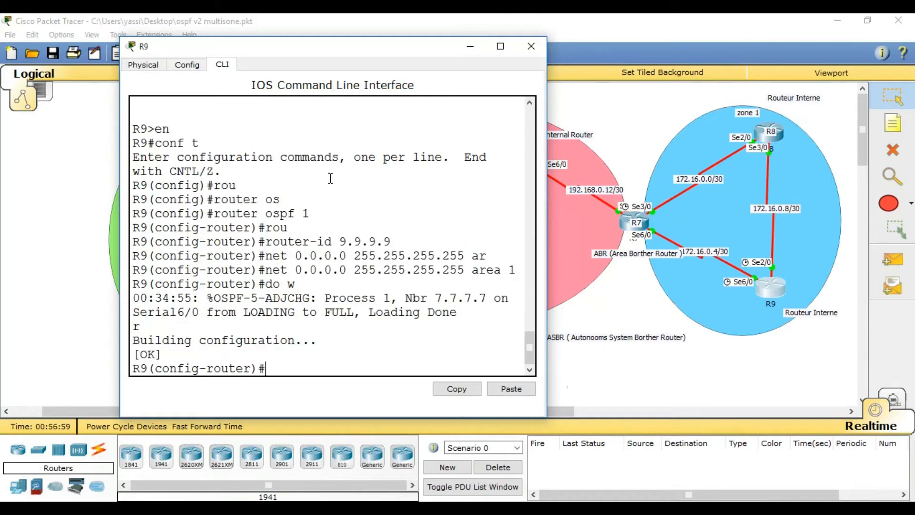
click(531, 46)
click(227, 424)
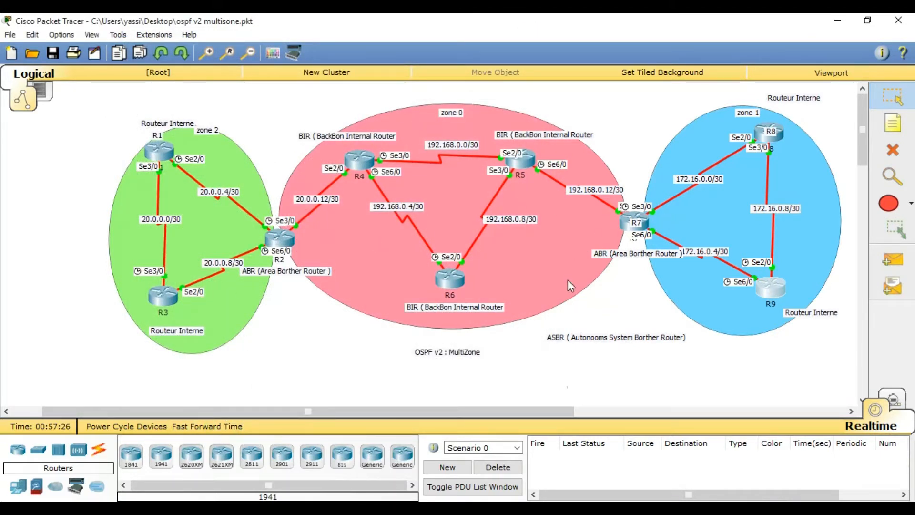
- Reopen R9's command line and return to privileged mode with end
click(771, 285)
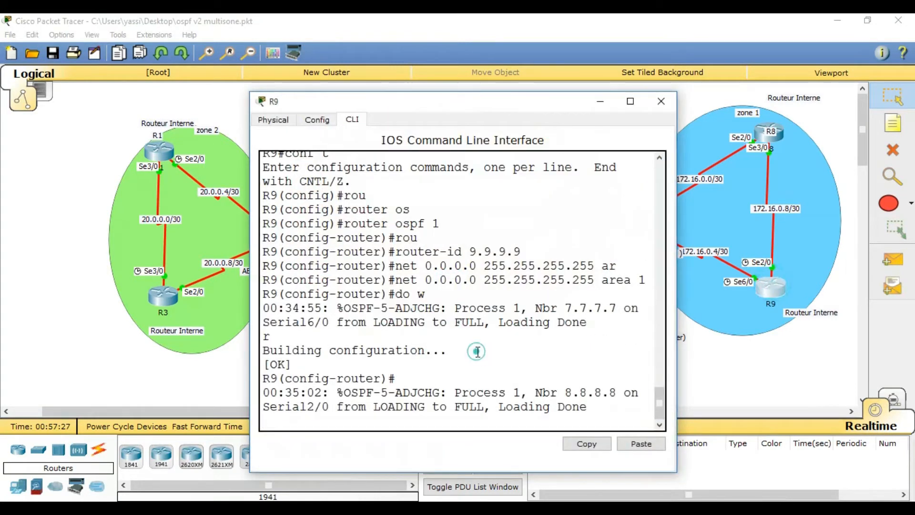
key(Return)
text(end)
key(Return)
key(Return)
key(Return)
- Display R9's full routing table with show ip route
text(shwo ip ro)
key(Tab)
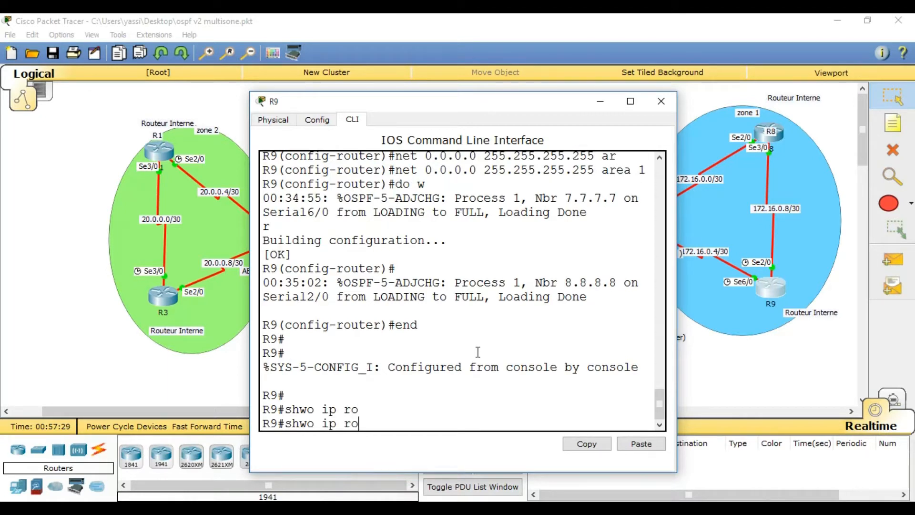
key(BackSpace)
key(BackSpace)
key(BackSpace)
key(BackSpace)
key(BackSpace)
key(BackSpace)
key(BackSpace)
key(BackSpace)
key(BackSpace)
key(BackSpace)
text(show ip ro)
key(Tab)
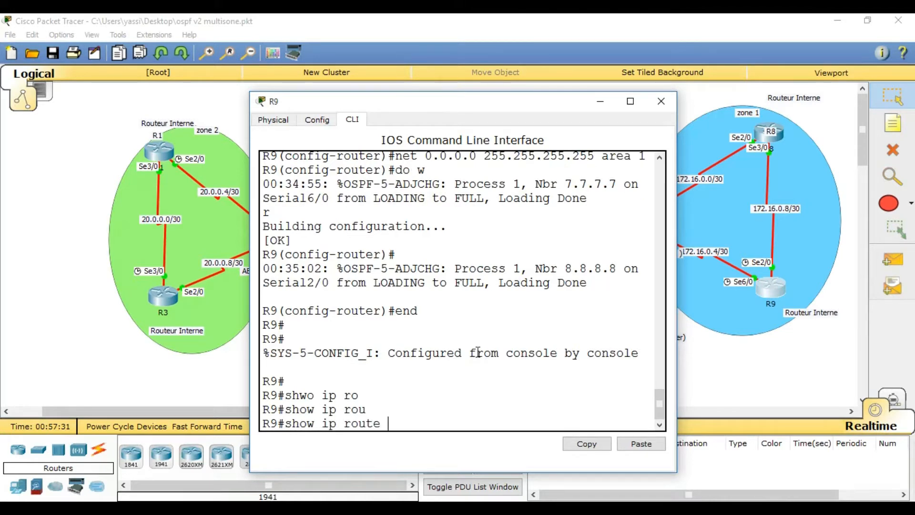
key(Return)
key(space)
- Repeat show ip route on R9 and add blank prompt lines beneath its output
key(Up)
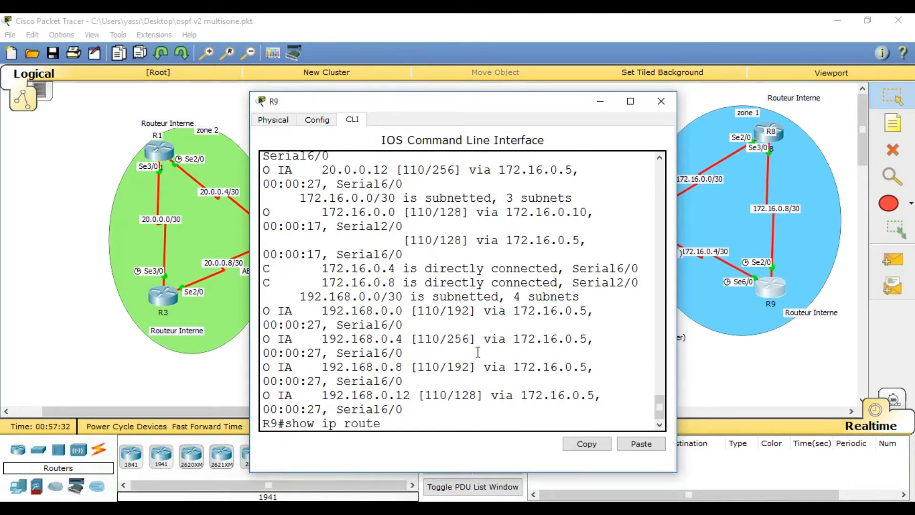
key(Return)
key(space)
key(Return)
key(Return)
key(Return)
key(Return)
key(Return)
key(Return)
key(Return)
key(Return)
key(Return)
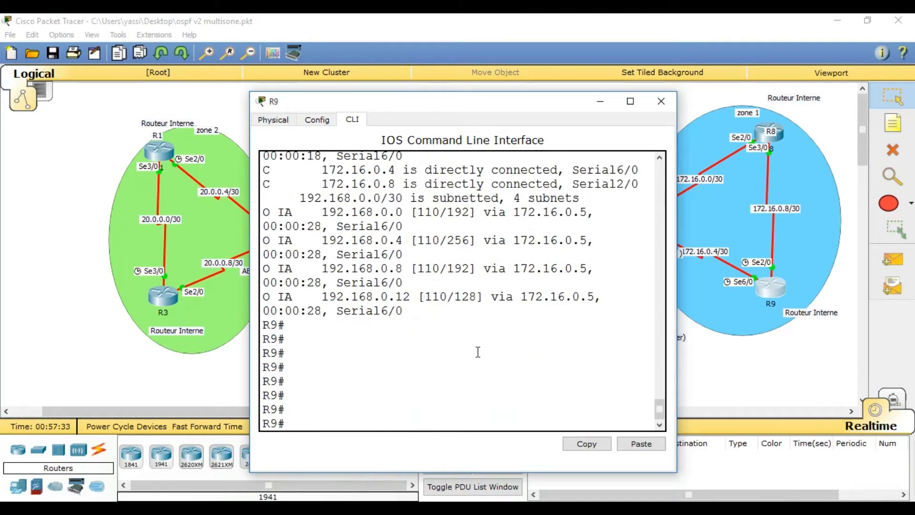
key(Return)
key(Return)
key(Return)
key(Return)
key(Return)
key(Return)
key(Return)
- List only R9's OSPF routes with show ip route ospf and maximize the router's window
key(Up)
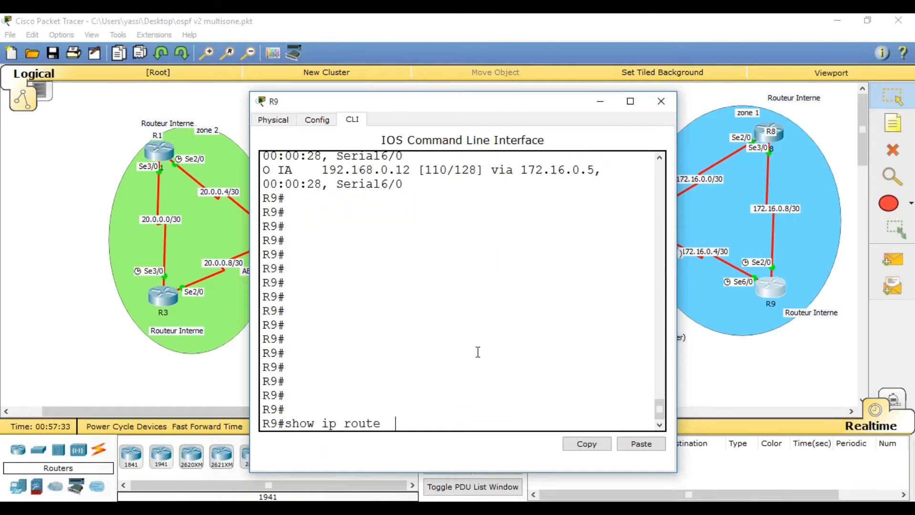
text(os)
key(Tab)
key(Return)
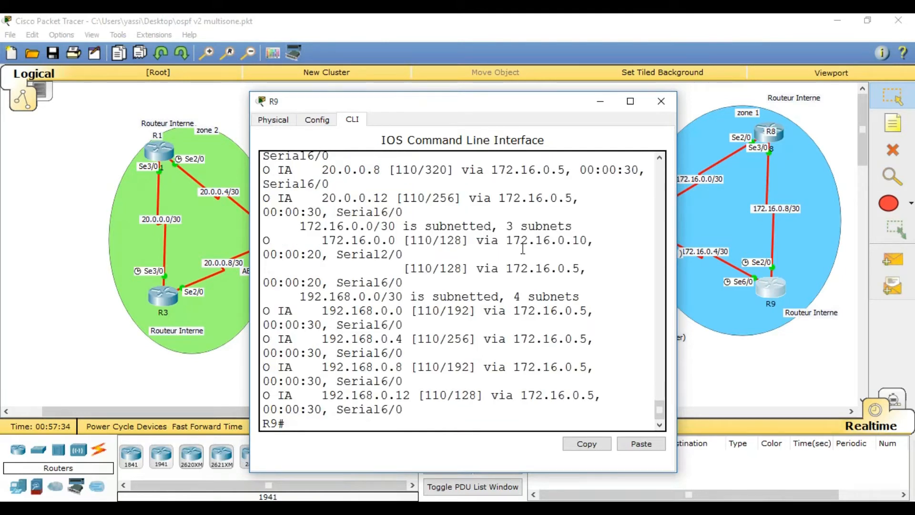
click(630, 101)
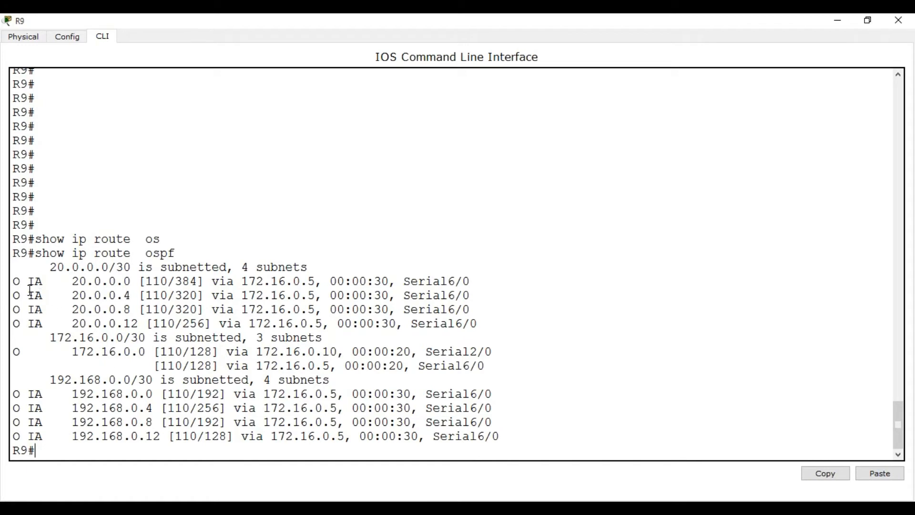
- Run show ip route on R9 again and examine the OSPF inter area code and the routes to the 20.0.0.0 subnets
key(Up)
key(BackSpace)
key(BackSpace)
key(BackSpace)
key(BackSpace)
key(Return)
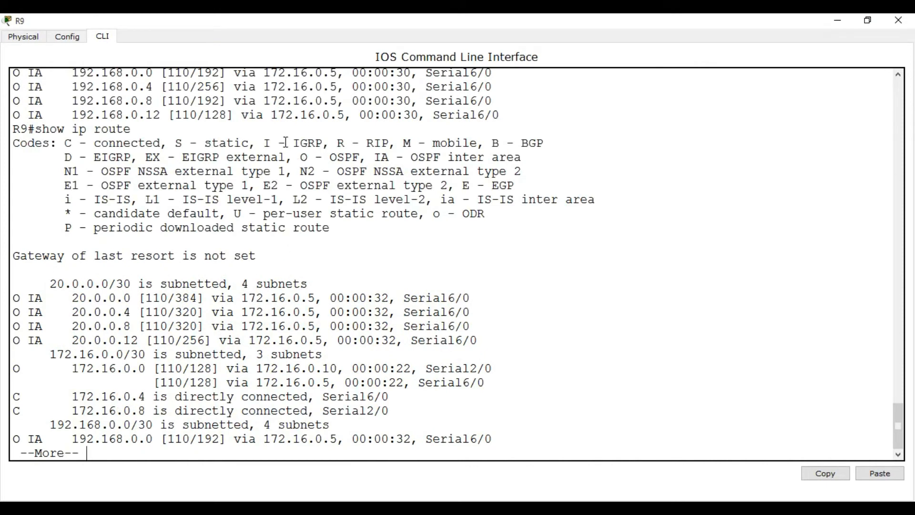
double_click(380, 158)
double_click(76, 298)
key(space)
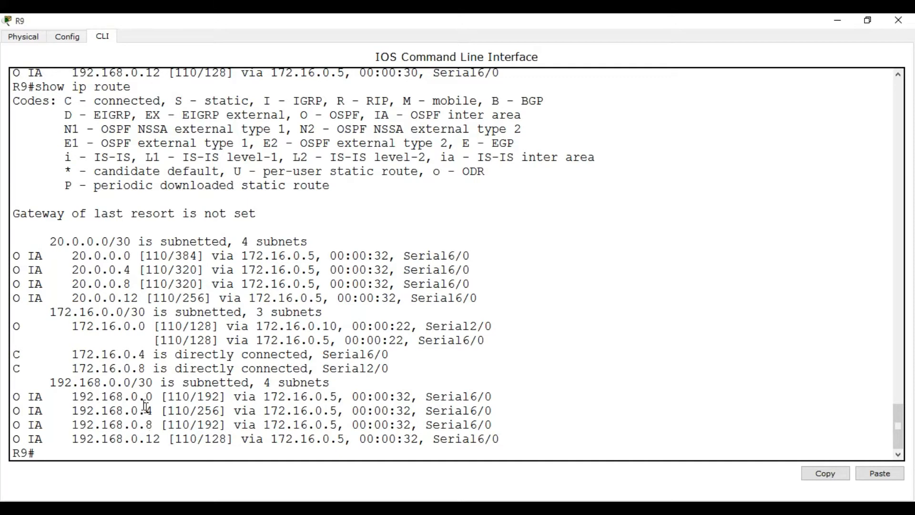
- Restore R9's command-line window to its smaller size and add blank prompt lines beneath the routing table
click(868, 20)
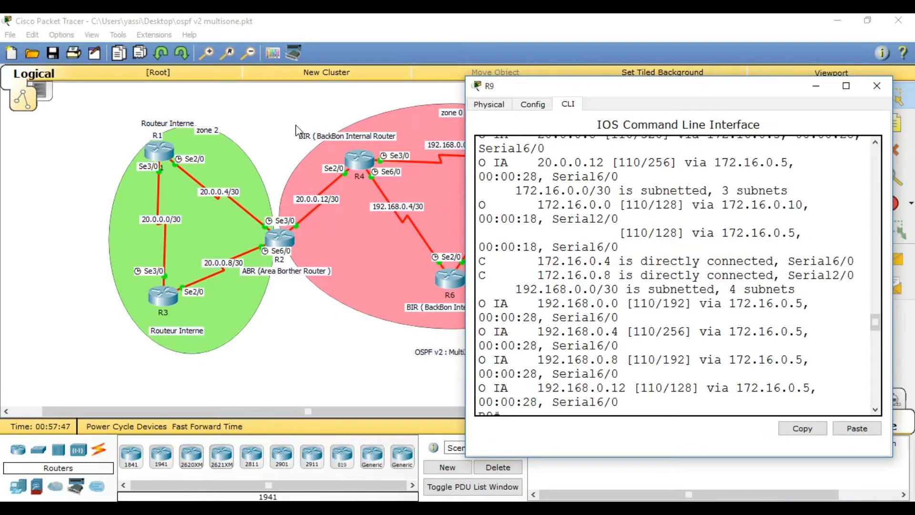
click(608, 303)
key(Return)
key(Return)
key(Return)
key(Return)
key(Return)
key(Return)
key(Return)
key(Return)
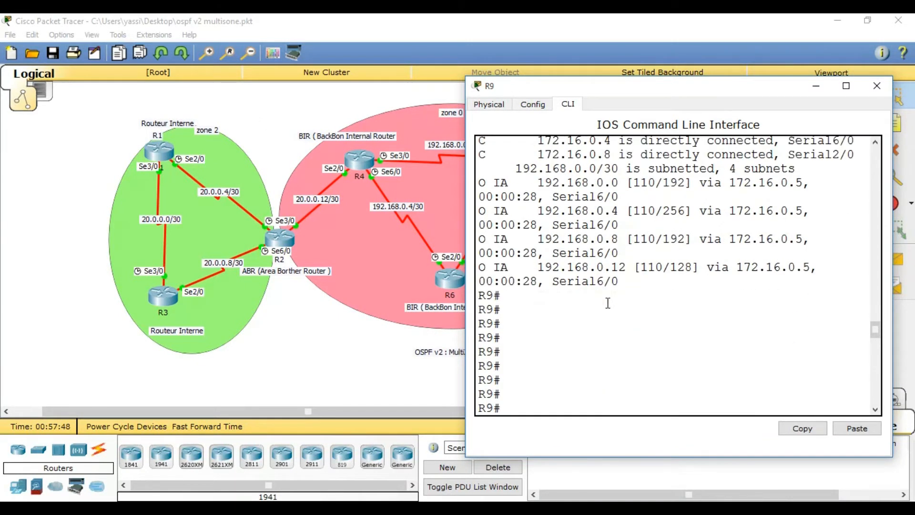
- Examine the OSPF inter-area code on R9's 192.168.0.8 route in the maximized window, and close R9
drag(494, 240, 507, 241)
click(501, 240)
click(847, 86)
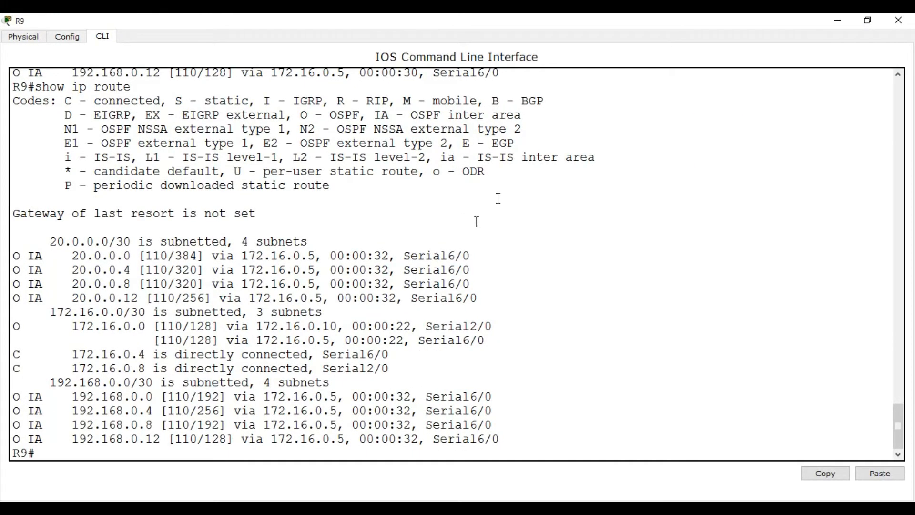
click(899, 20)
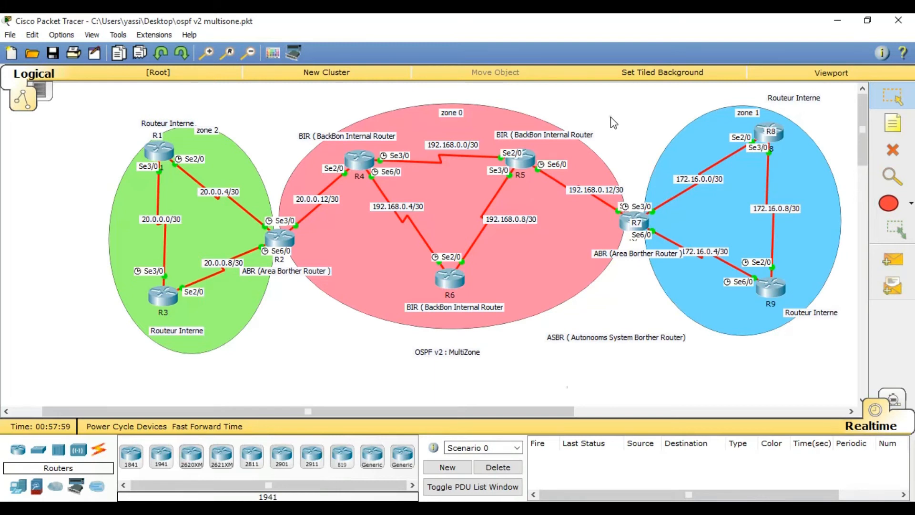
- Open R2's command line maximized and list only its OSPF routes with show ip route ospf
click(285, 243)
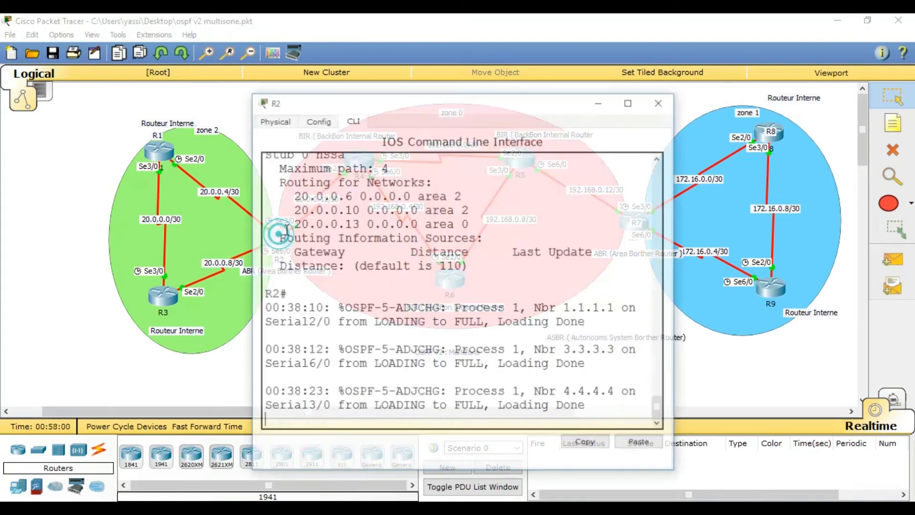
double_click(383, 101)
key(Return)
key(Return)
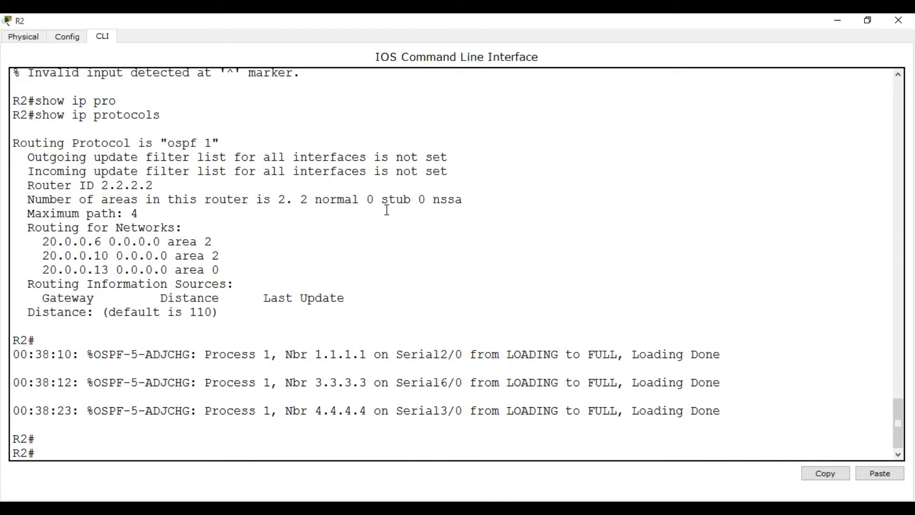
text(show ip rou)
key(Tab)
text(os)
key(Tab)
key(Return)
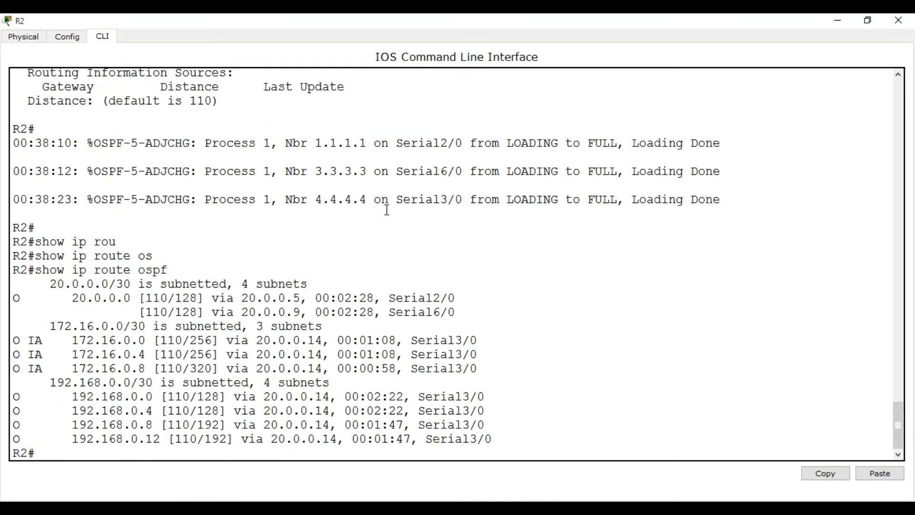
- Examine the inter-area codes on R2's routes to the 172.16.0.0 subnets
drag(50, 368, 14, 340)
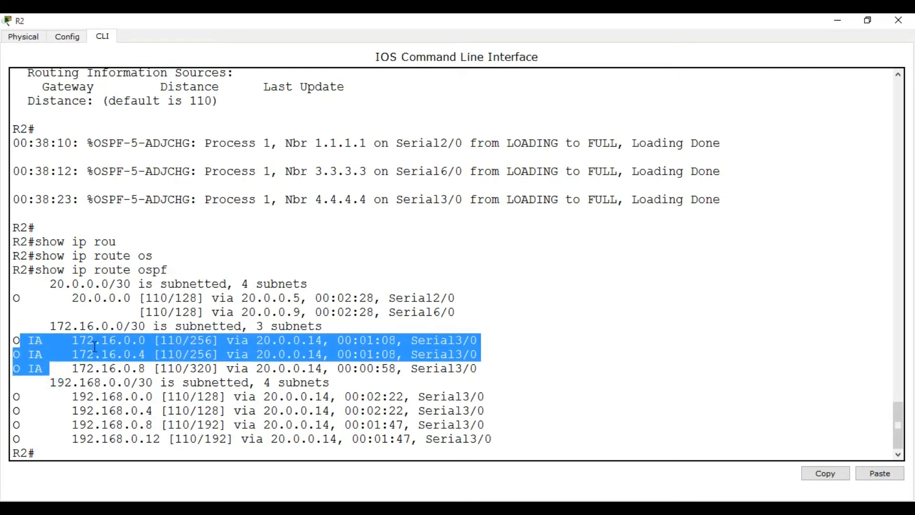
click(111, 348)
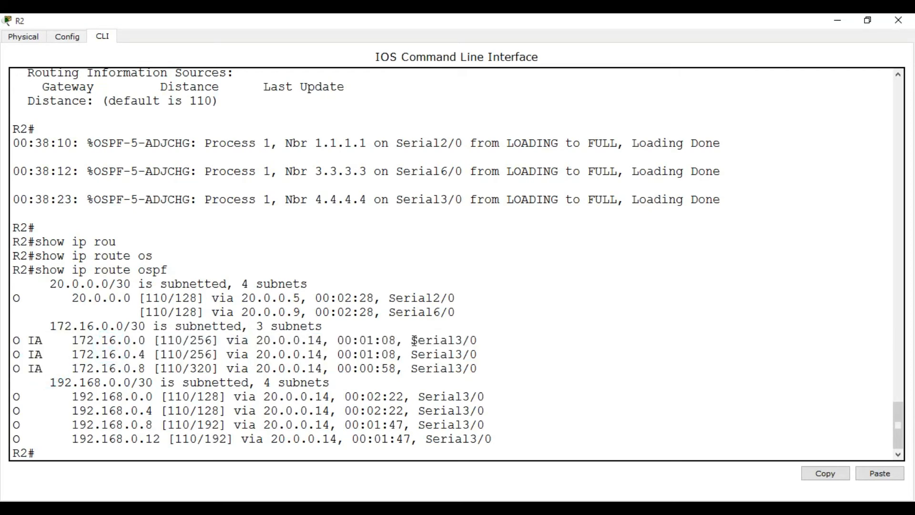
mouse_move(28, 341)
mouse_down()
mouse_move(67, 341)
mouse_move(42, 340)
mouse_up()
click(34, 340)
click(305, 366)
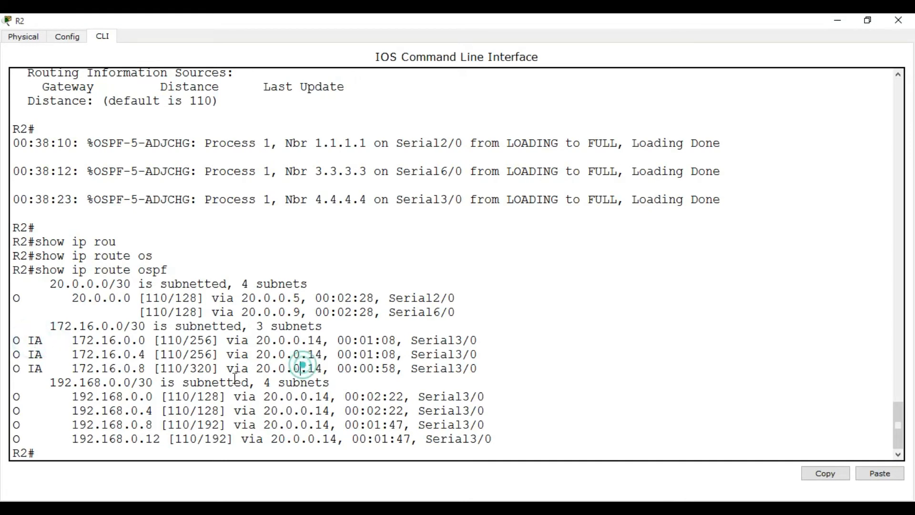
- Examine R2's intra-area OSPF routes to the 192.168.0.0 subnets and close the router's window
drag(32, 438, 10, 395)
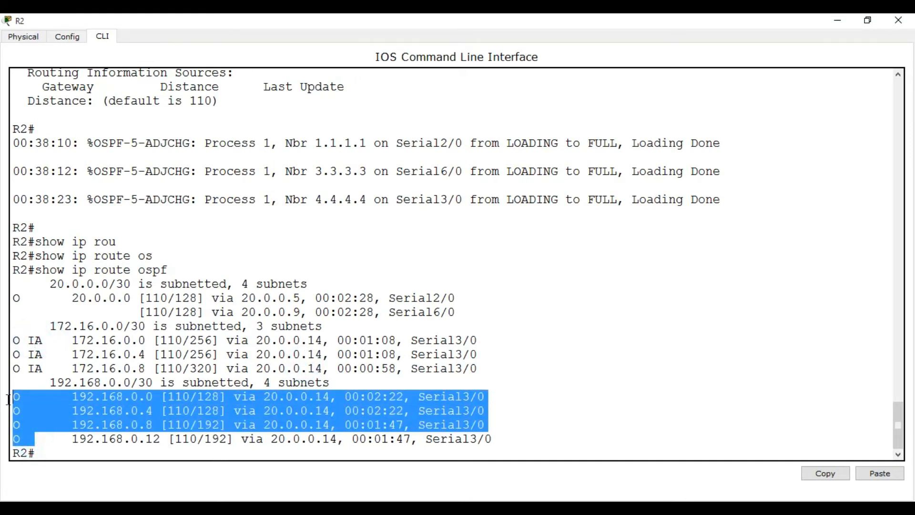
click(19, 400)
click(241, 405)
drag(523, 441, 5, 396)
click(164, 395)
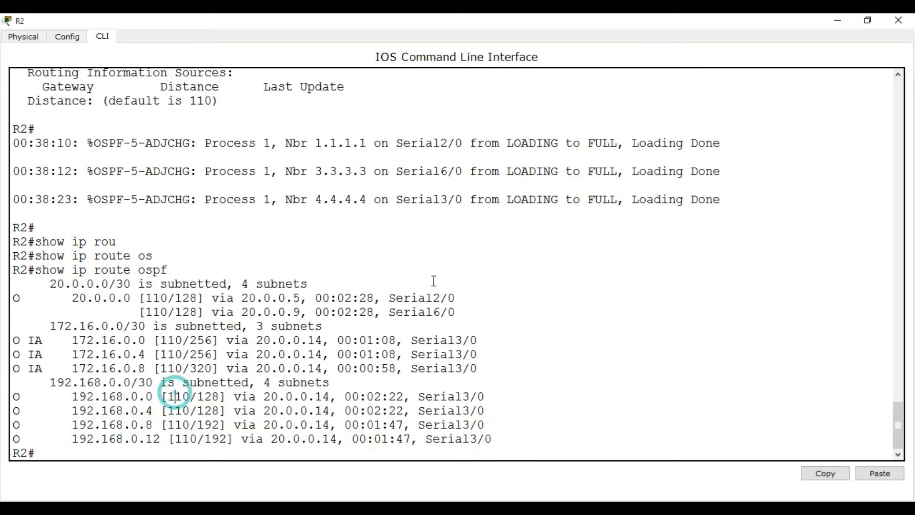
click(900, 21)
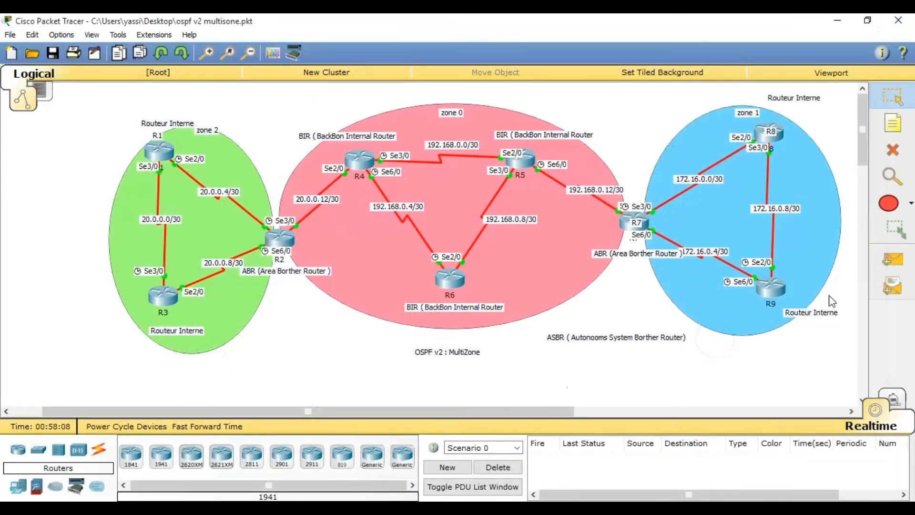
- Test connectivity by sending simple PDUs from R9 to R8 and from R9 to R1
click(893, 260)
click(770, 288)
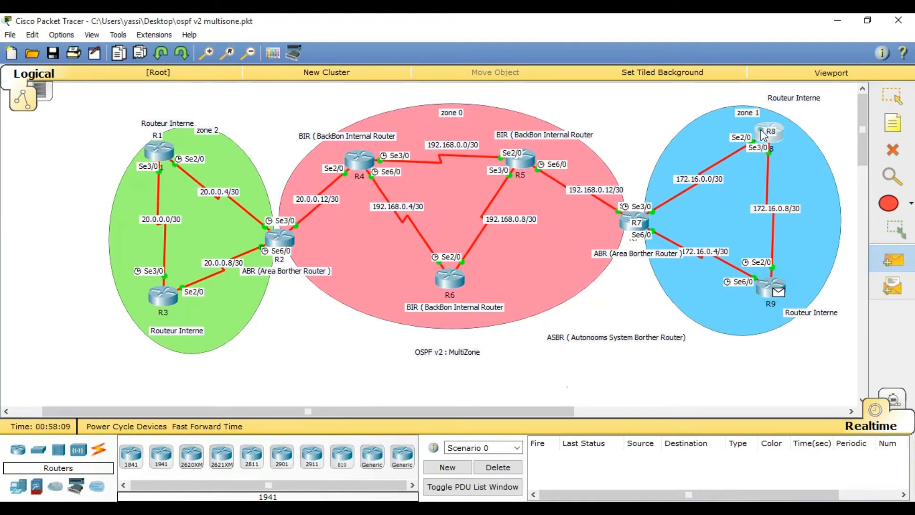
click(770, 137)
click(893, 259)
click(769, 287)
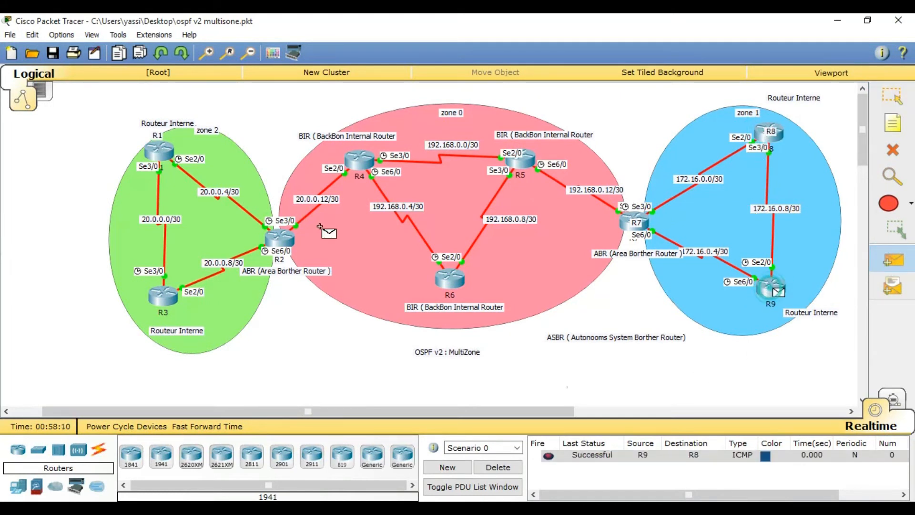
click(159, 151)
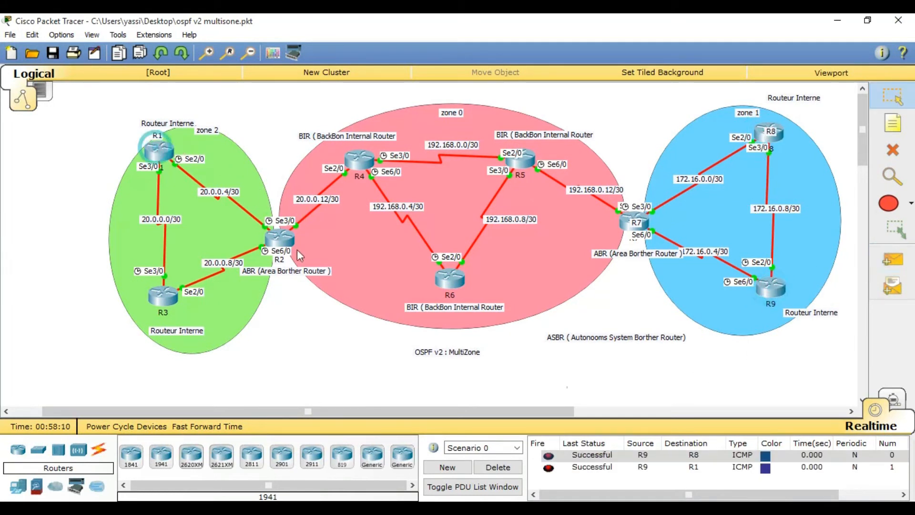
- Send a simple PDU from R3 to R8 and delete the scenario's PDU results
click(893, 259)
click(163, 296)
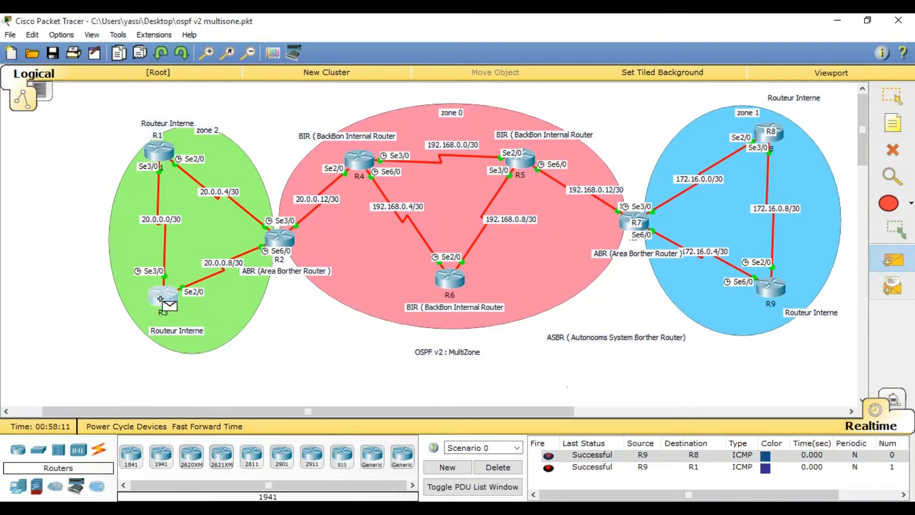
click(770, 137)
click(497, 468)
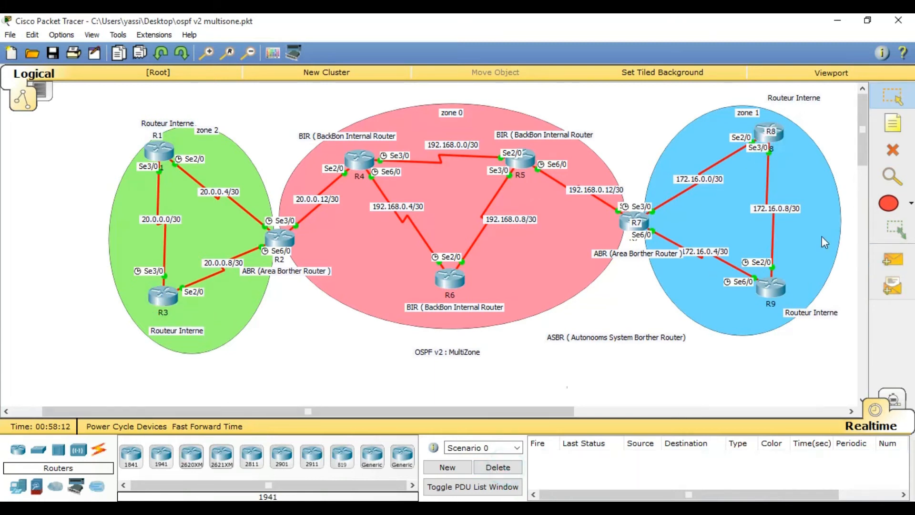
- Send a simple PDU from R6 to R9 and clear the scenario's PDU list
click(893, 260)
click(448, 279)
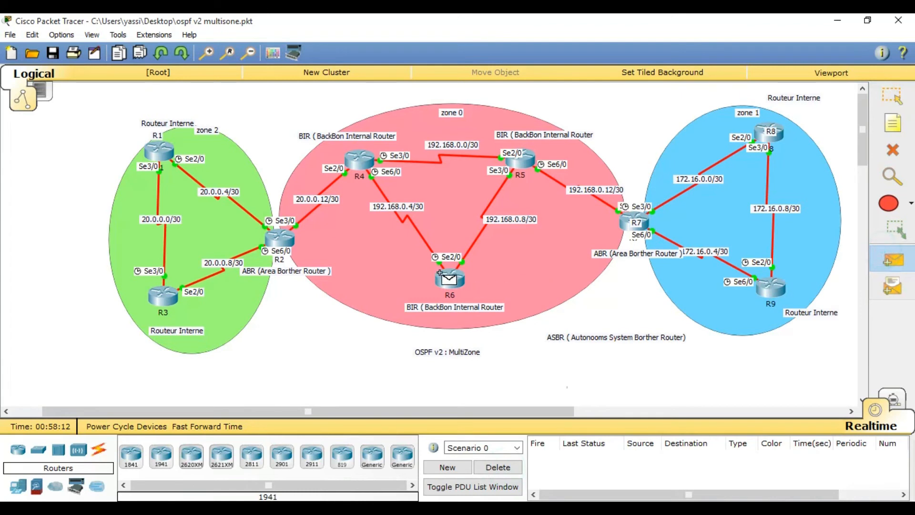
click(770, 287)
click(498, 467)
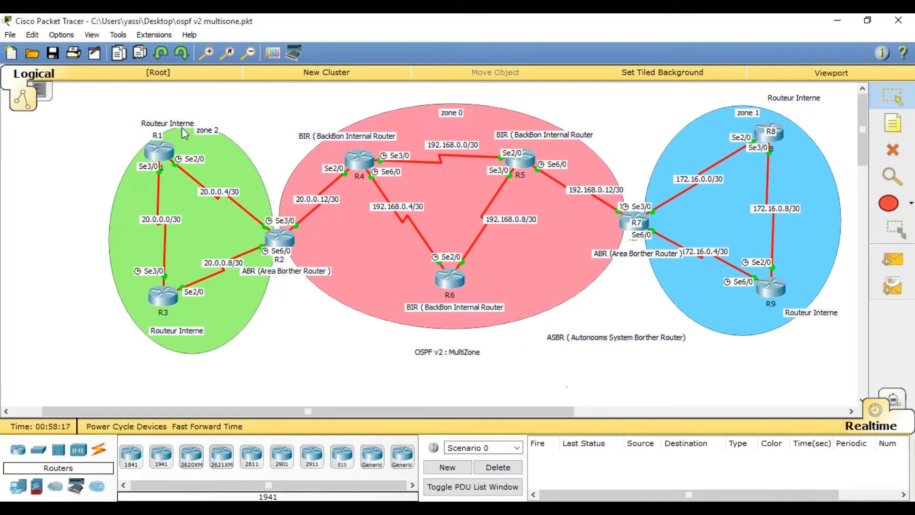
- Move R1's "Routeur Interne" label slightly up and left, and shift R2's ABR label slightly to the right
drag(175, 122, 163, 114)
click(253, 110)
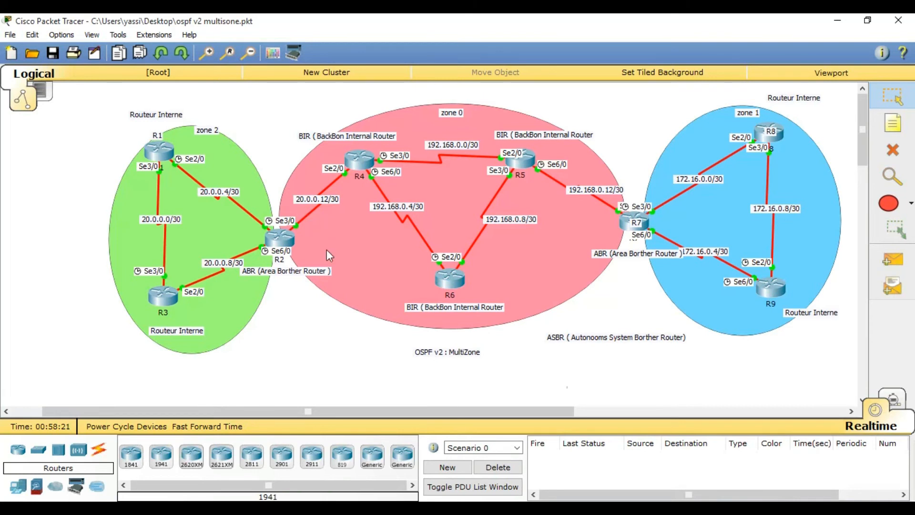
drag(268, 275, 274, 275)
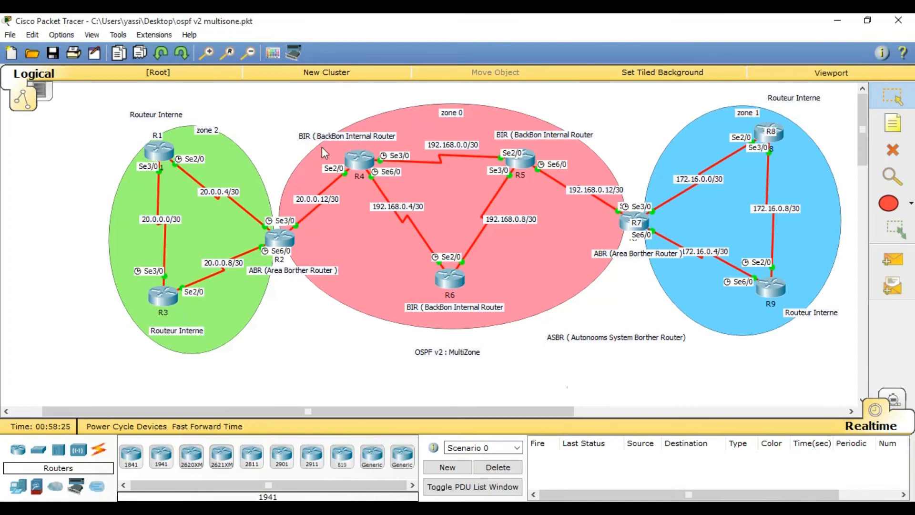
click(339, 107)
- Move the "ASBR ( Autonooms System Borther Router)" label slightly upward, keeping it between zone 0 and zone 1 below R7
drag(584, 334, 586, 316)
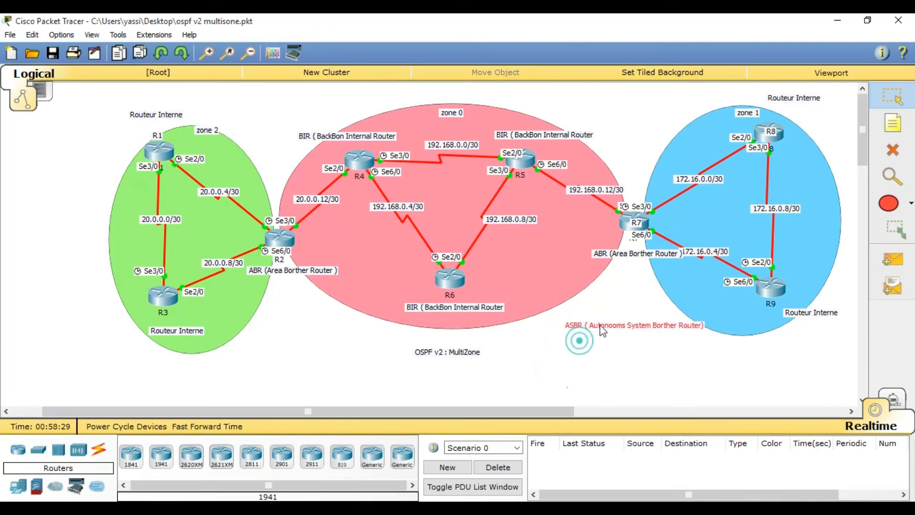
click(636, 334)
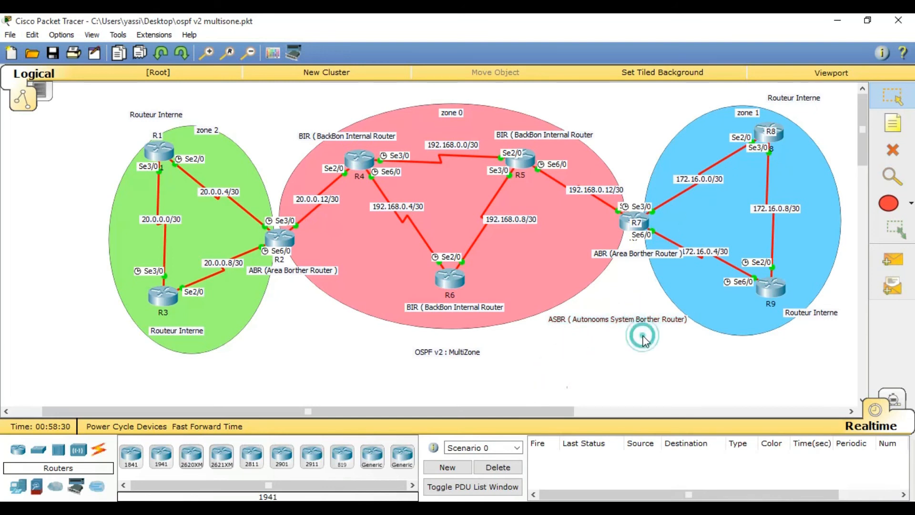
click(636, 326)
drag(600, 322, 597, 323)
click(604, 357)
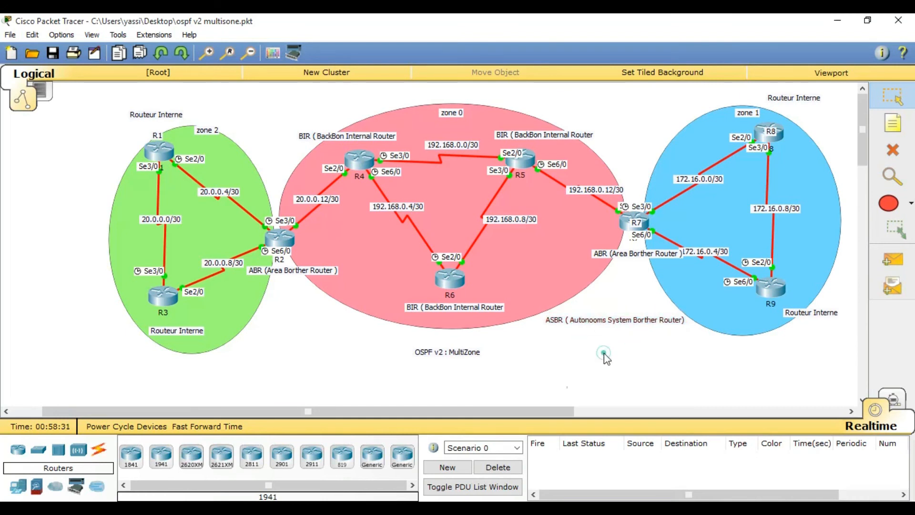